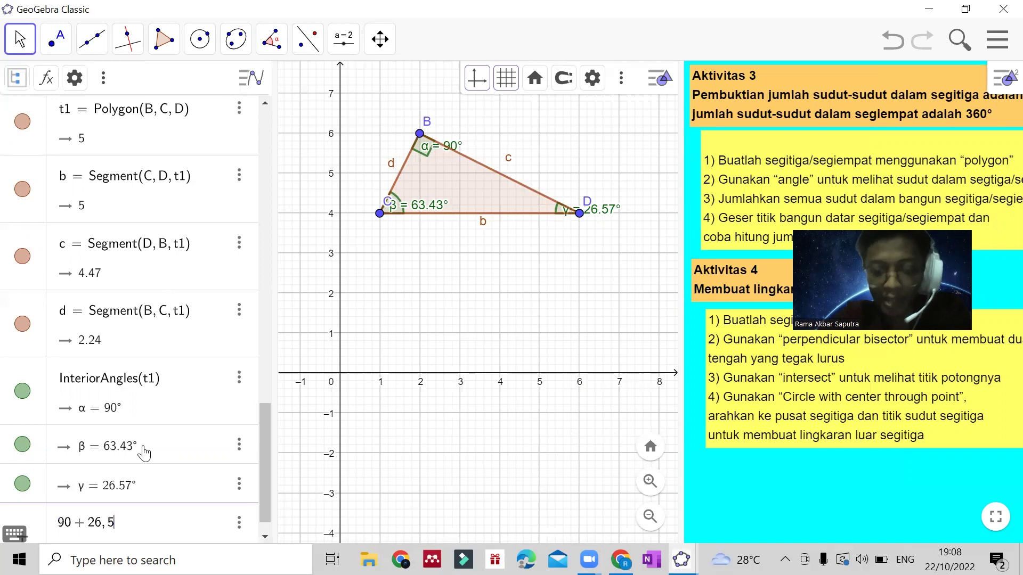
- Calculate the sum of the triangle's interior angles as 90 + 26.57 + 63.43
type("+ ")
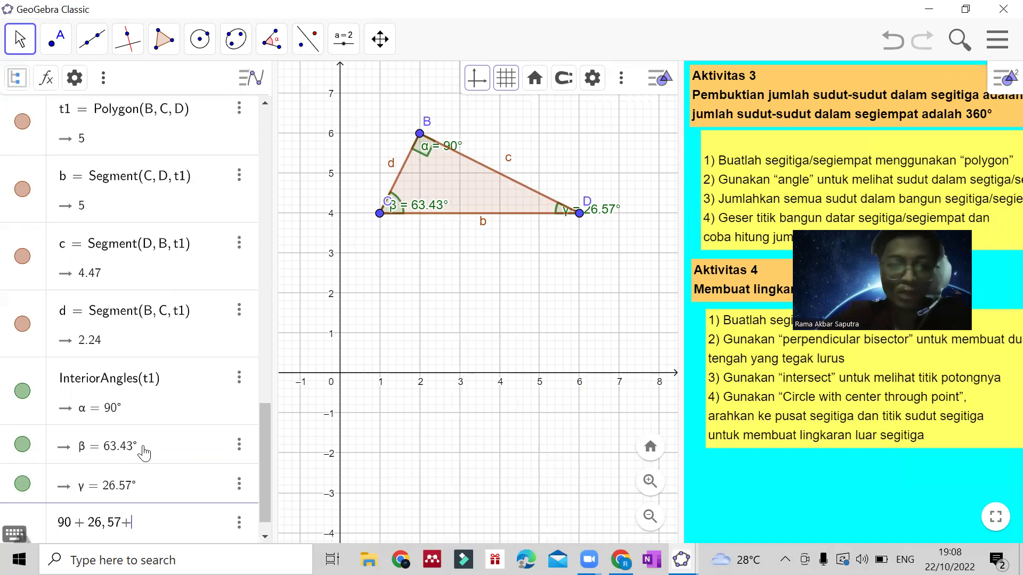
type("63, 43")
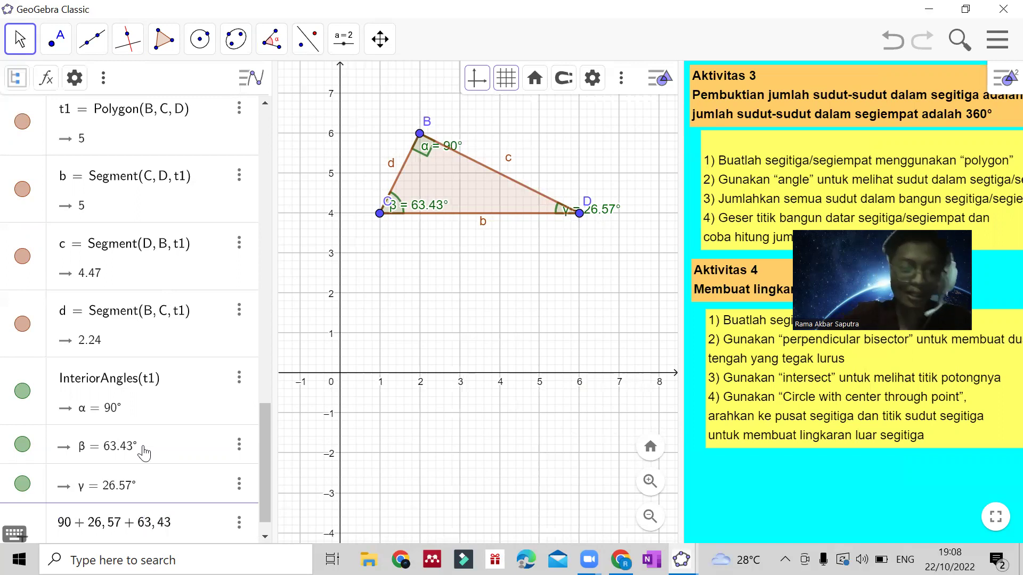
key("Return")
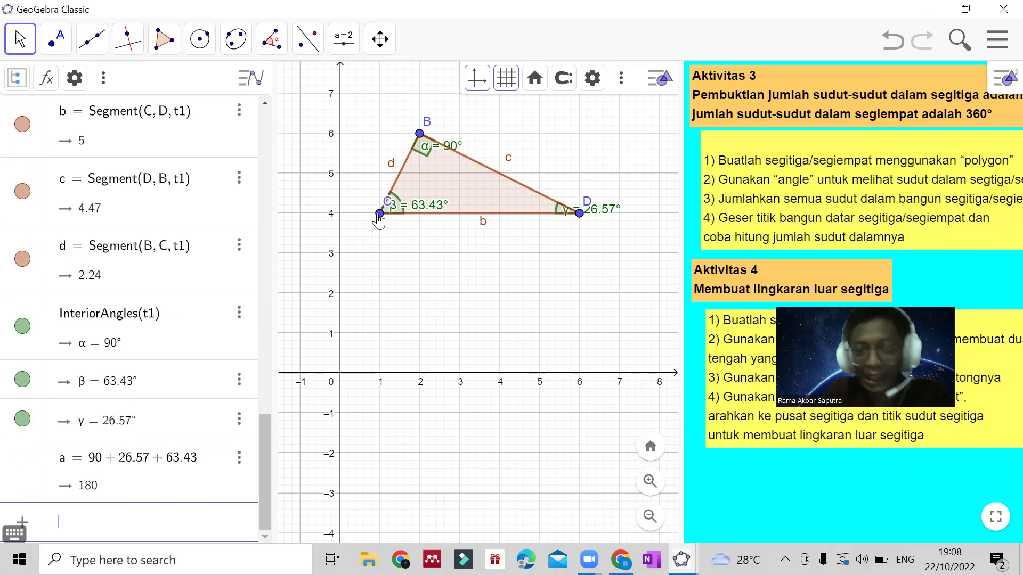
- Move triangle vertex C to about (2.9, 1.2) to change the triangle's shape
left_click(25, 47)
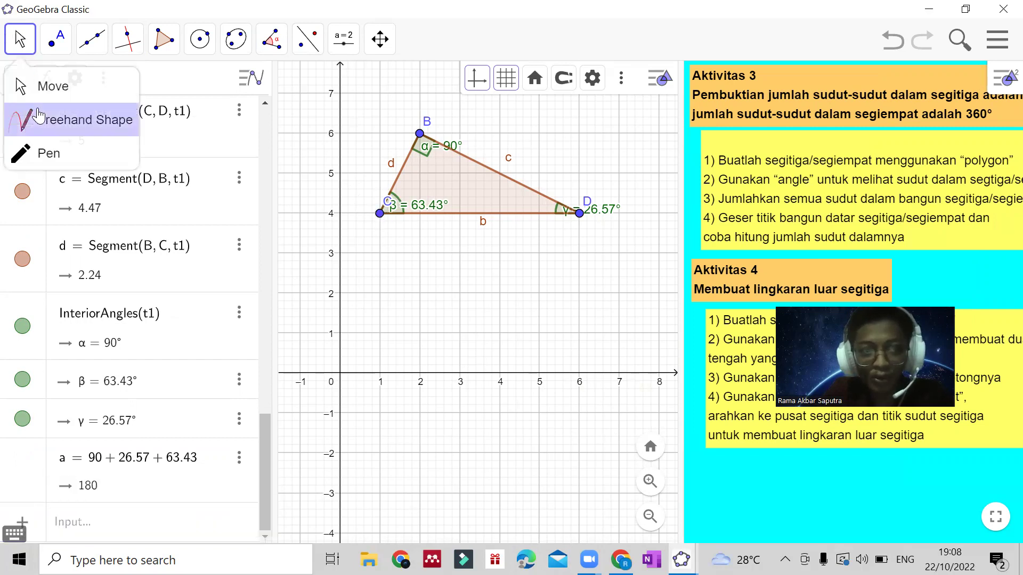
left_click(42, 86)
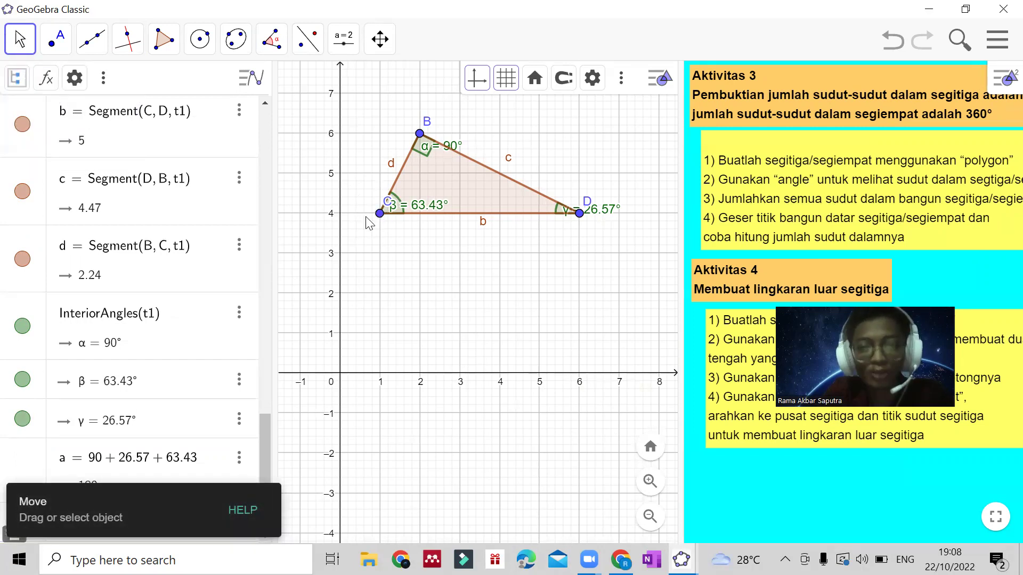
left_click_drag(379, 217, 453, 336)
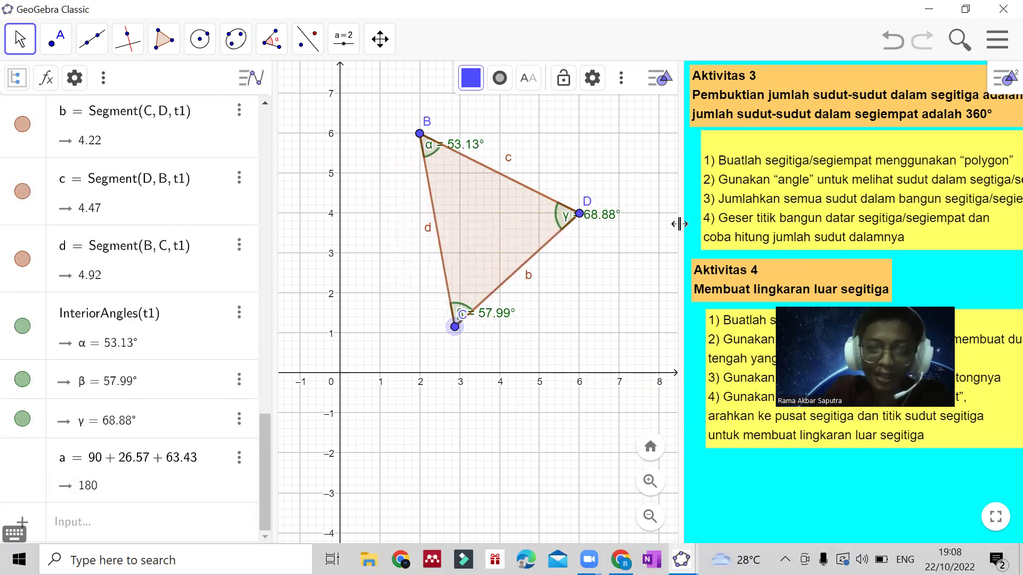
- Calculate the reshaped triangle's angle sum as 53.13 + 68.88 + 57.99
left_click(117, 520)
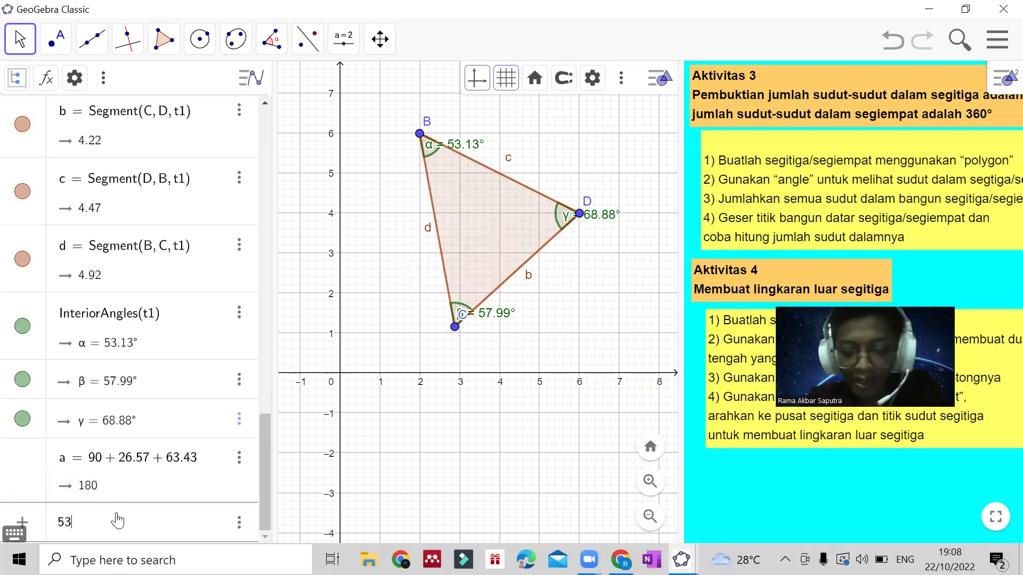
type("53.13 + ")
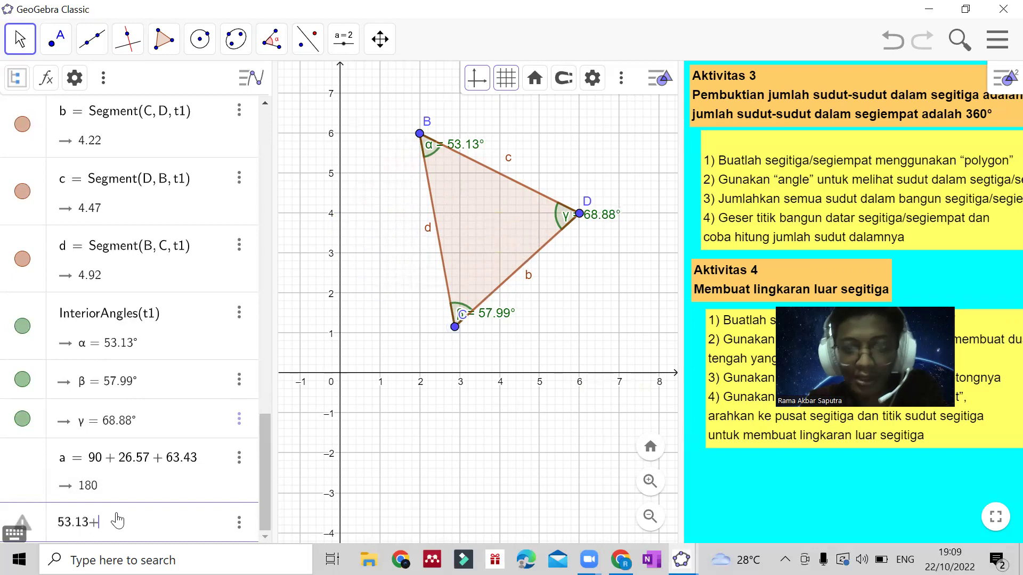
type("6")
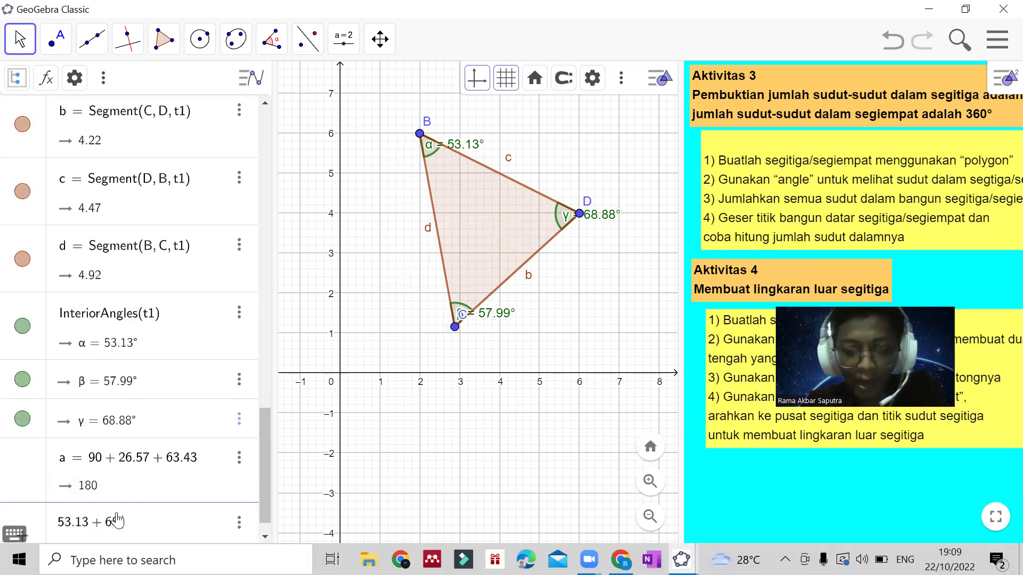
type("8.88 + 5")
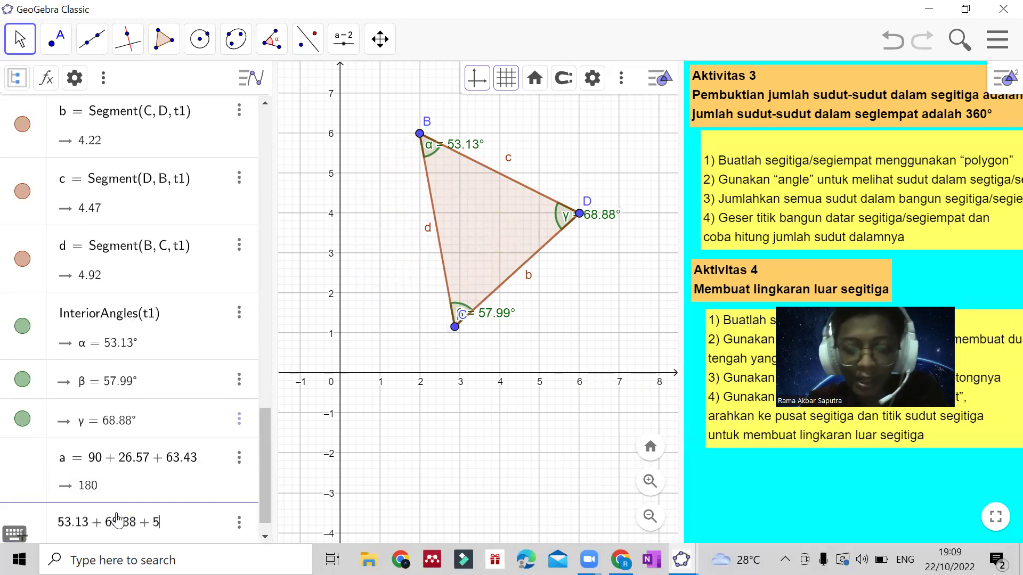
type("7.99")
key("Return")
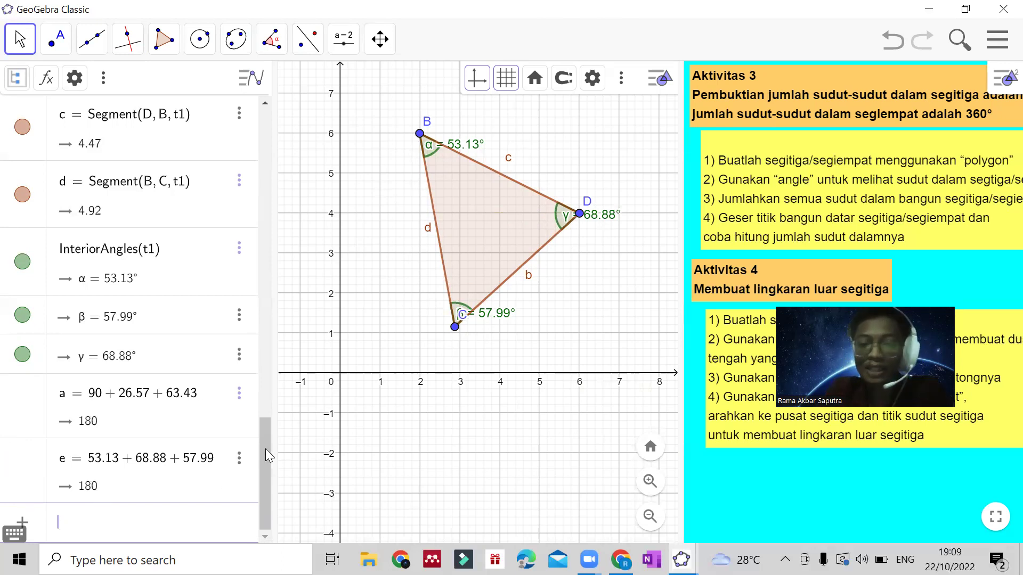
- Draw a quadrilateral polygon beside the triangle with vertices E (9, 6), F (9, 3), G (14, 3) and H at about (14, 6.16)
left_click_drag(469, 300, 233, 307)
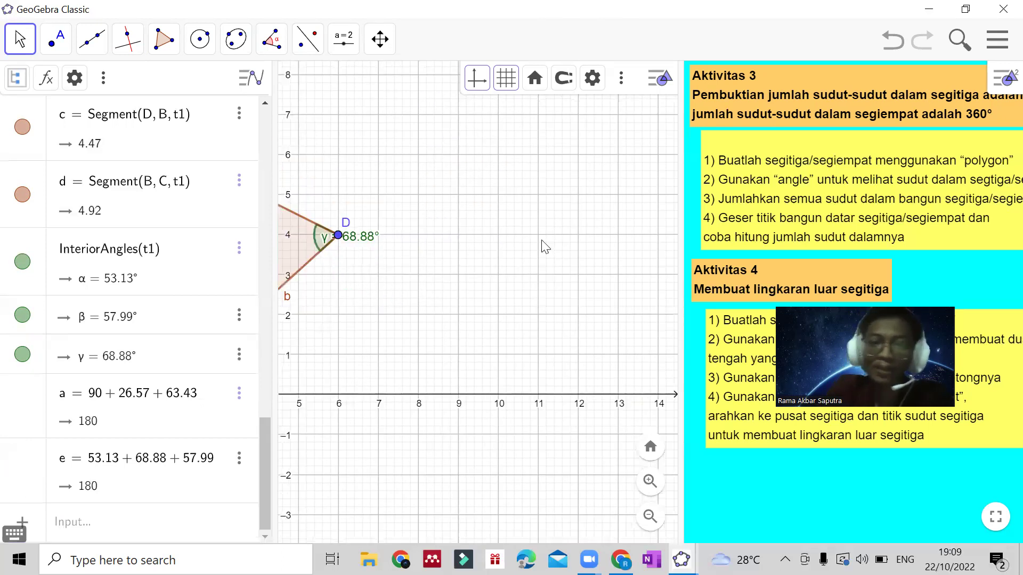
mouse_move(680, 220)
left_mouse_down()
mouse_move(582, 220)
mouse_move(701, 207)
mouse_move(681, 204)
left_mouse_up()
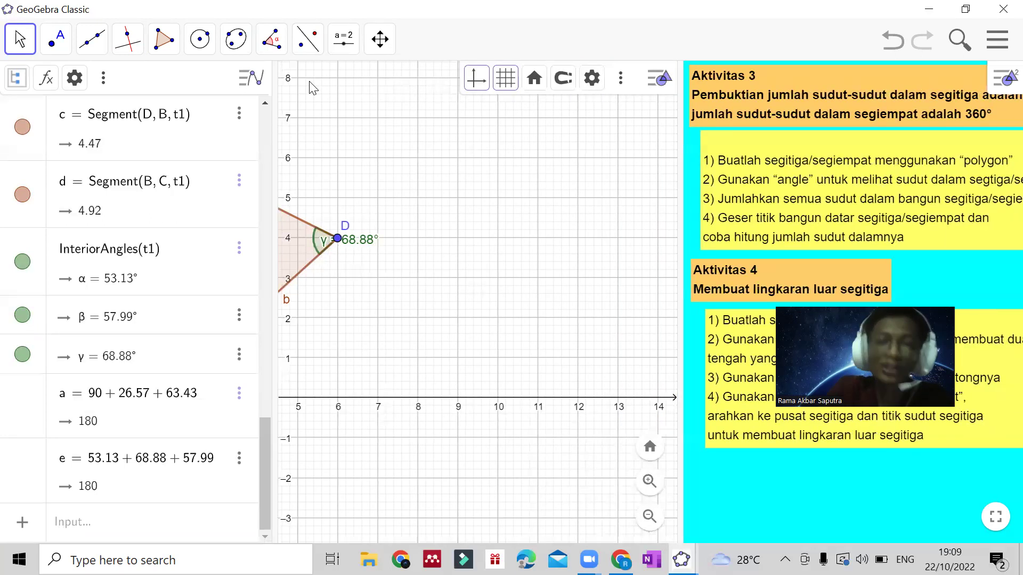
left_click(164, 39)
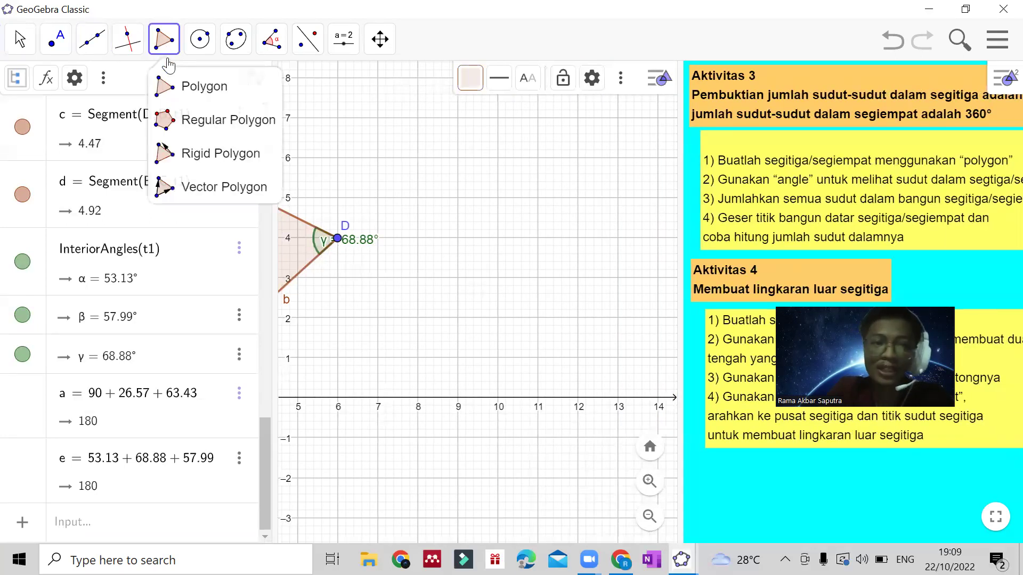
left_click(179, 89)
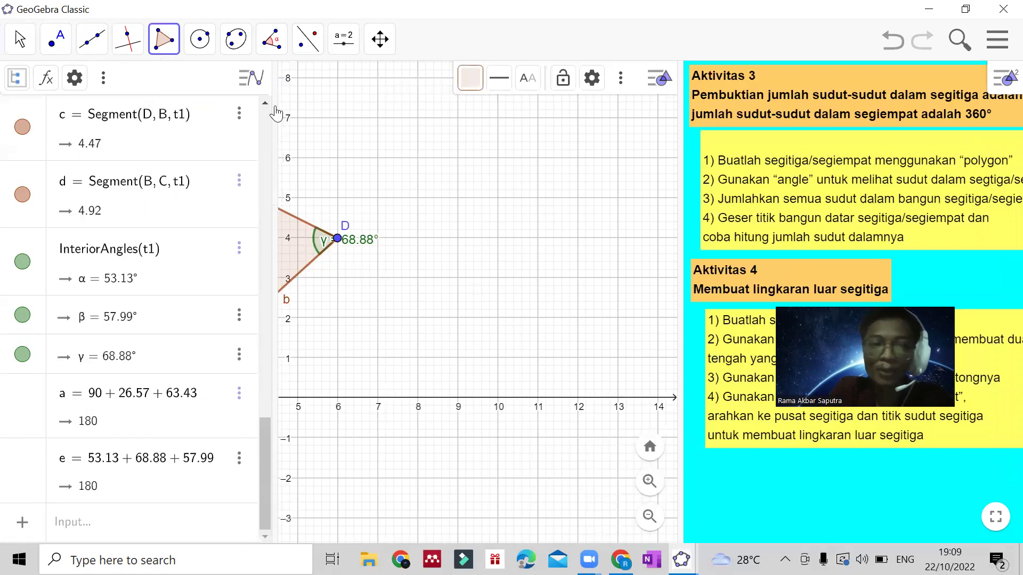
left_click(457, 158)
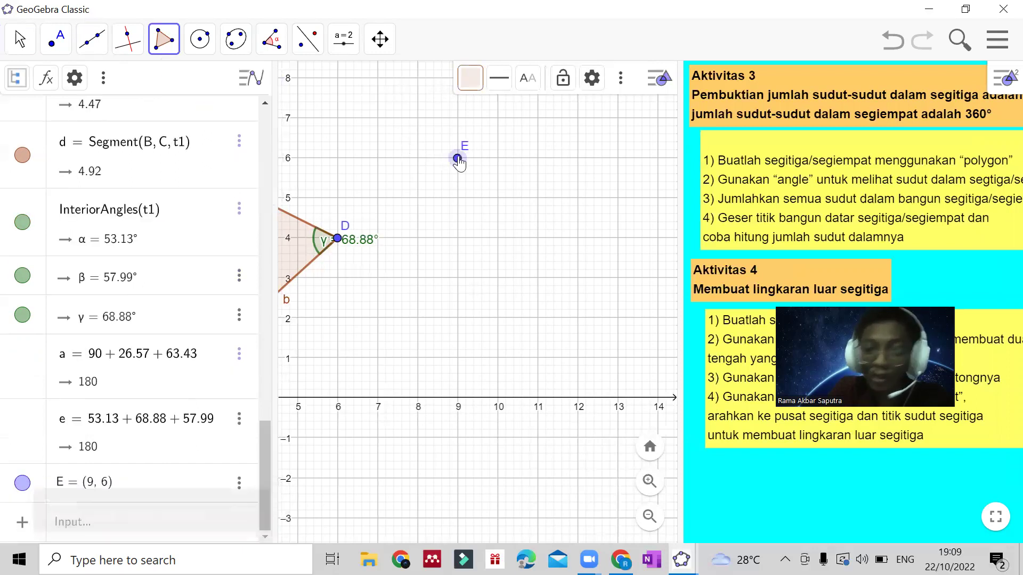
left_click(458, 279)
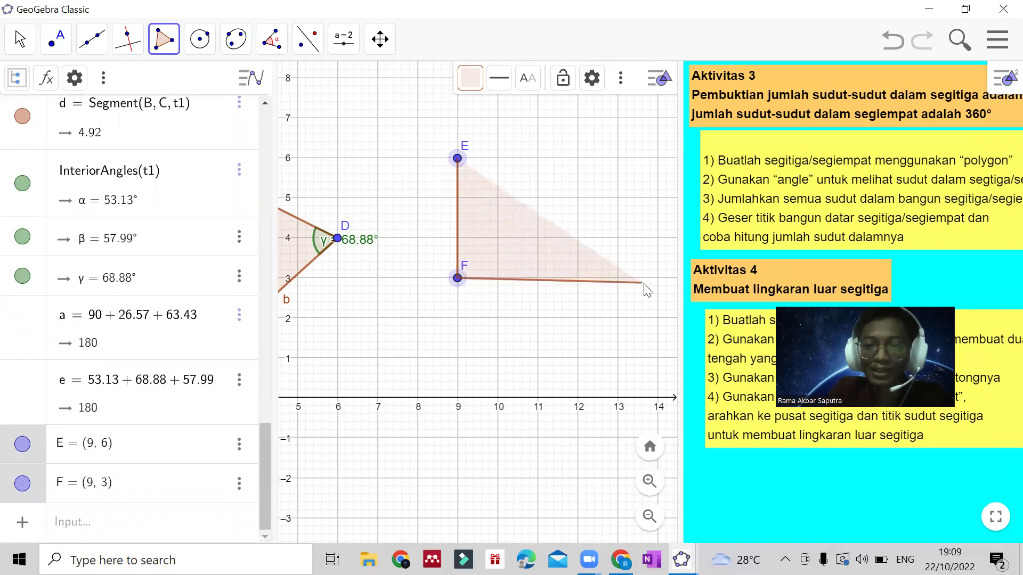
left_click(658, 278)
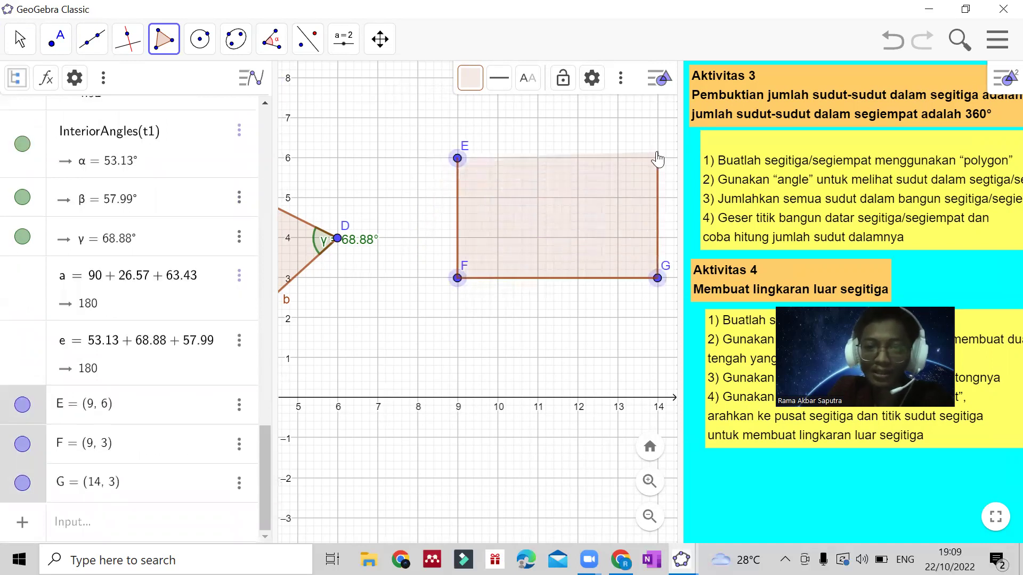
left_click(658, 153)
left_click(457, 158)
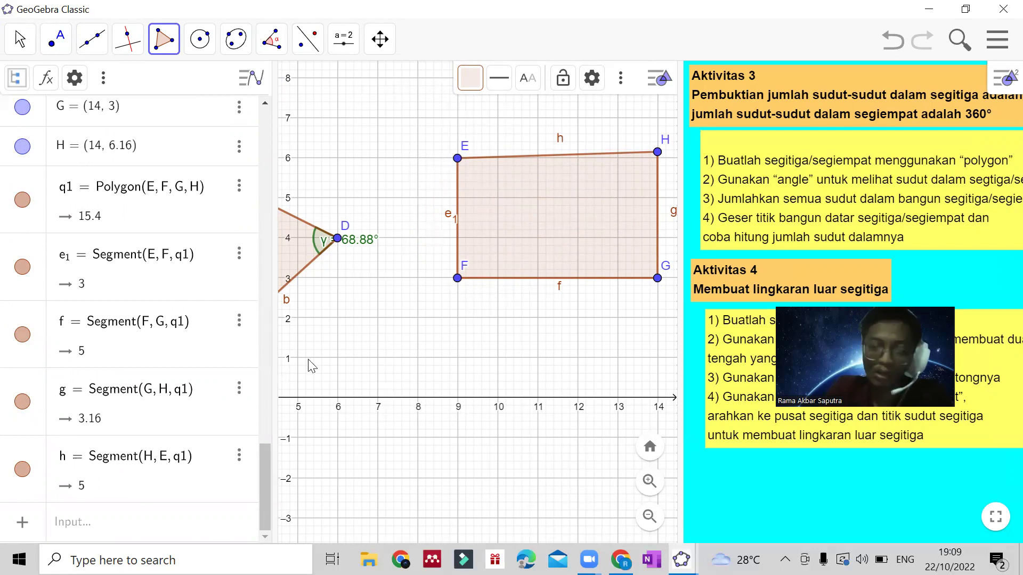
- Measure the quadrilateral's angle at vertex E with the Angle tool, using points H, E and F in that order
left_click(19, 50)
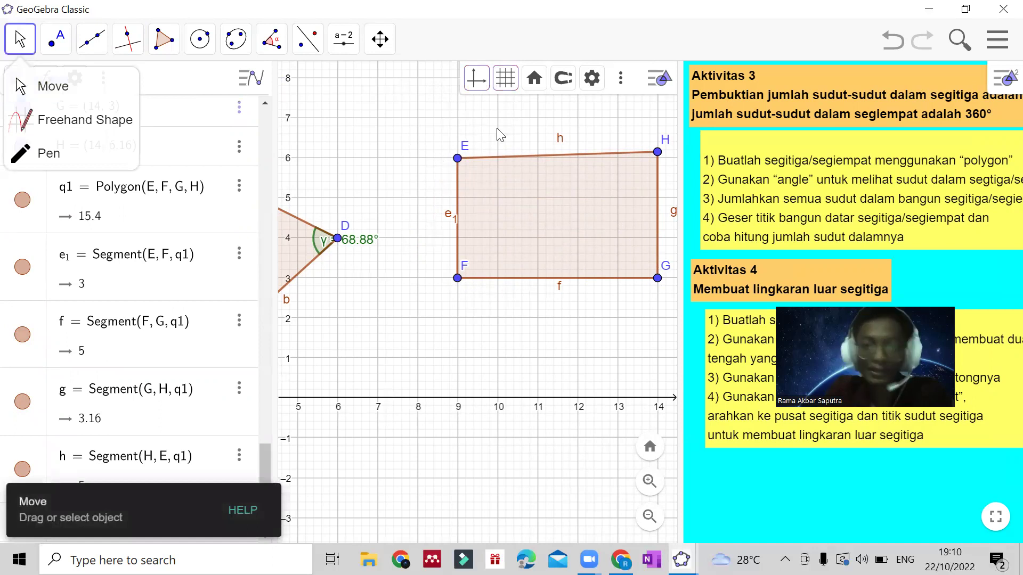
left_click(53, 86)
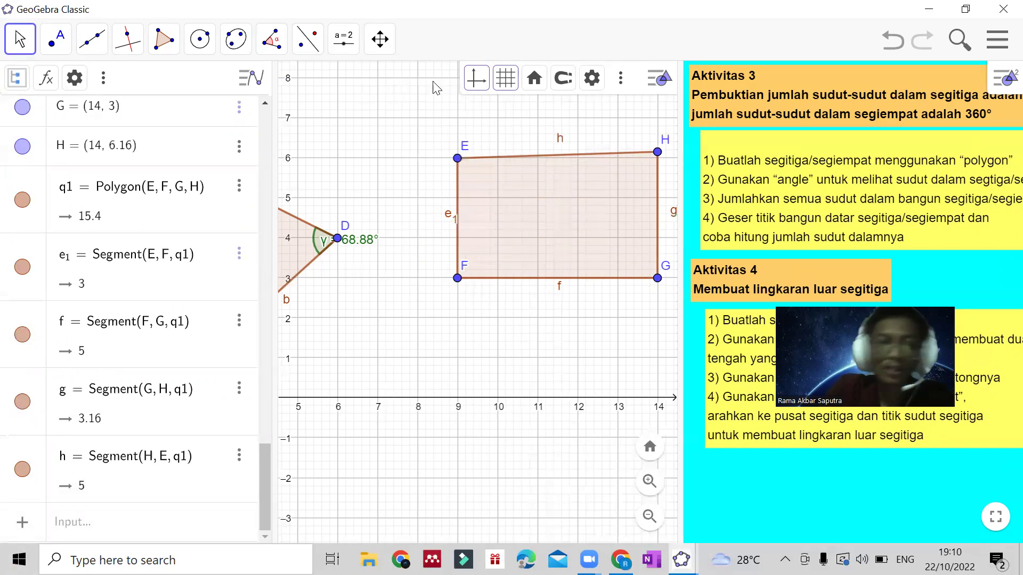
left_click(271, 39)
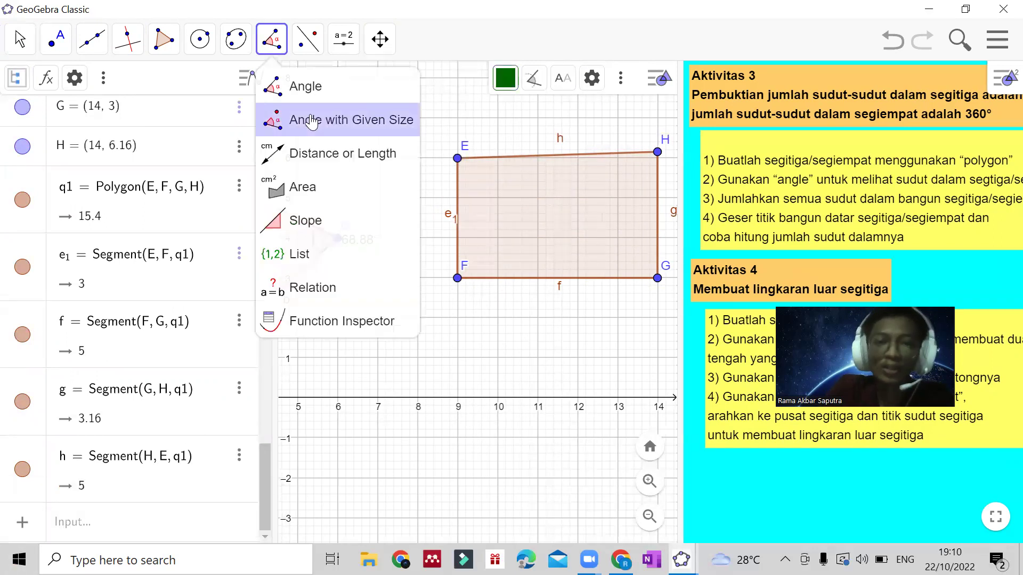
left_click(323, 90)
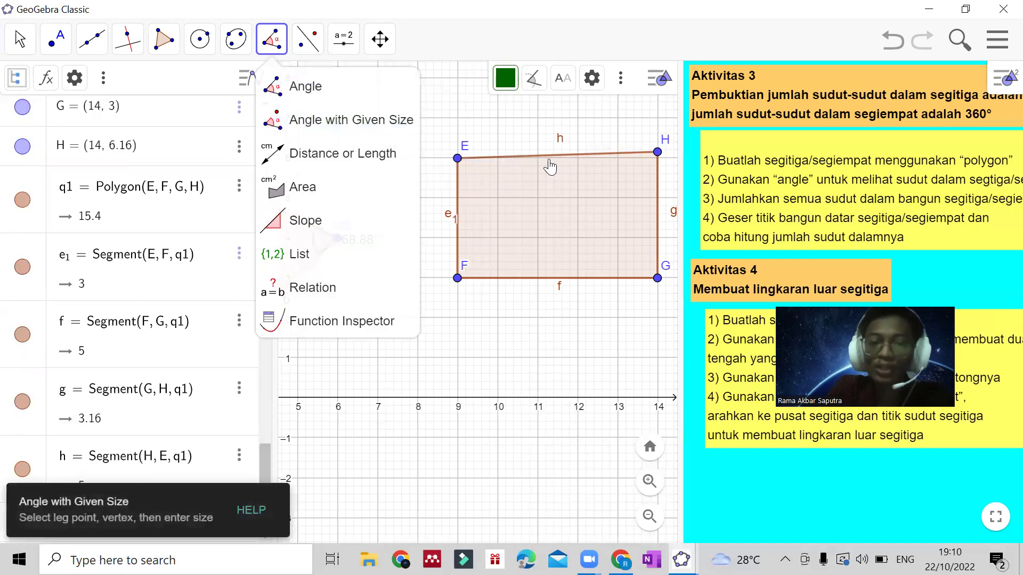
left_click(660, 154)
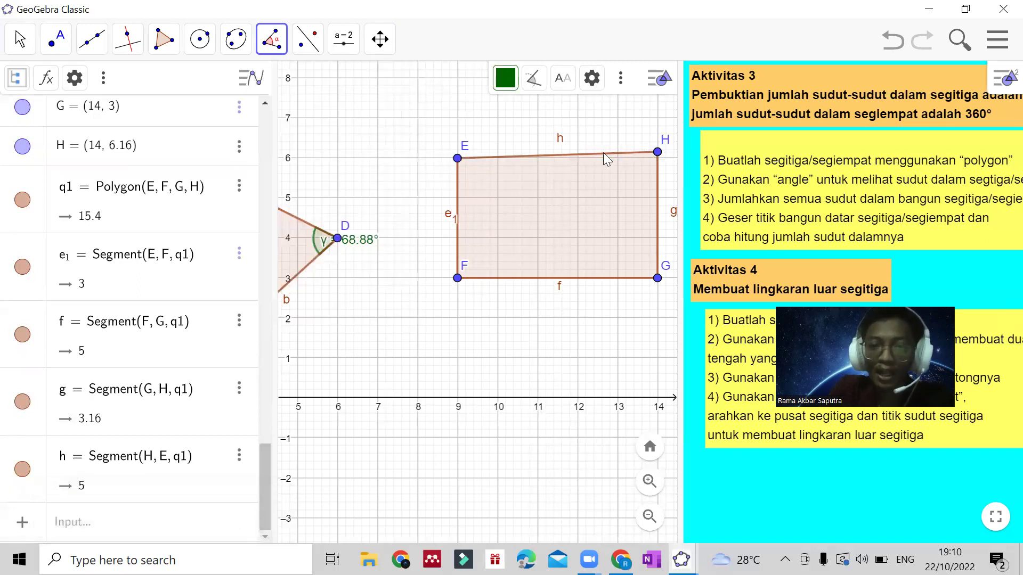
left_click(458, 159)
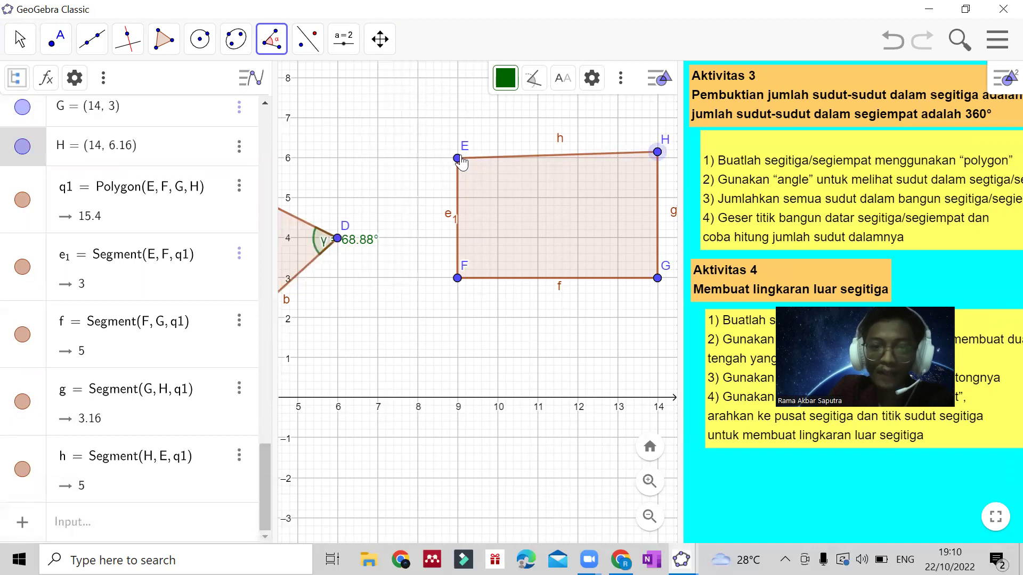
left_click(456, 278)
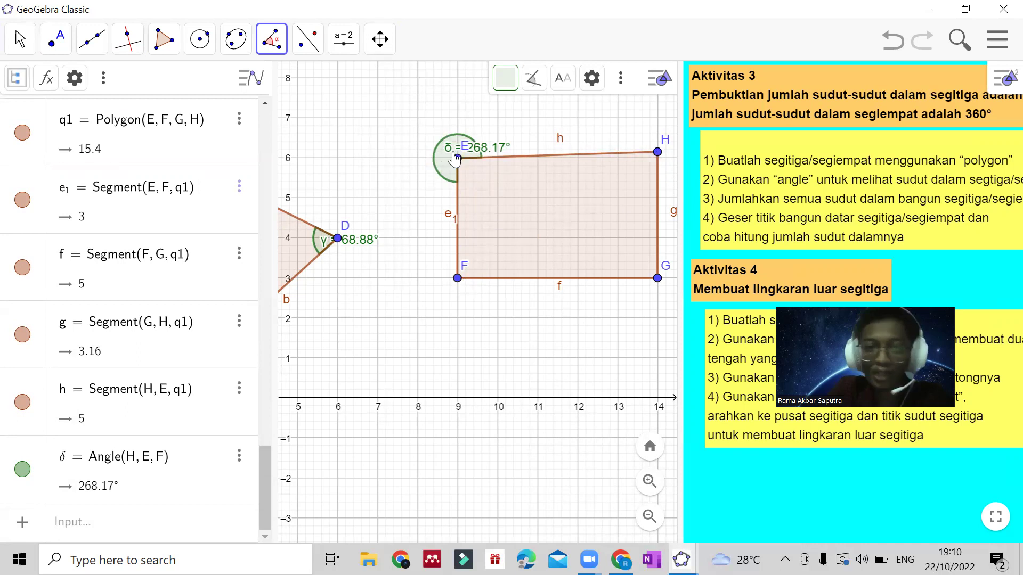
- Measure the quadrilateral's angles at G and F, using points H, G, F and points G, F, E in that order
left_click(657, 154)
left_click(657, 279)
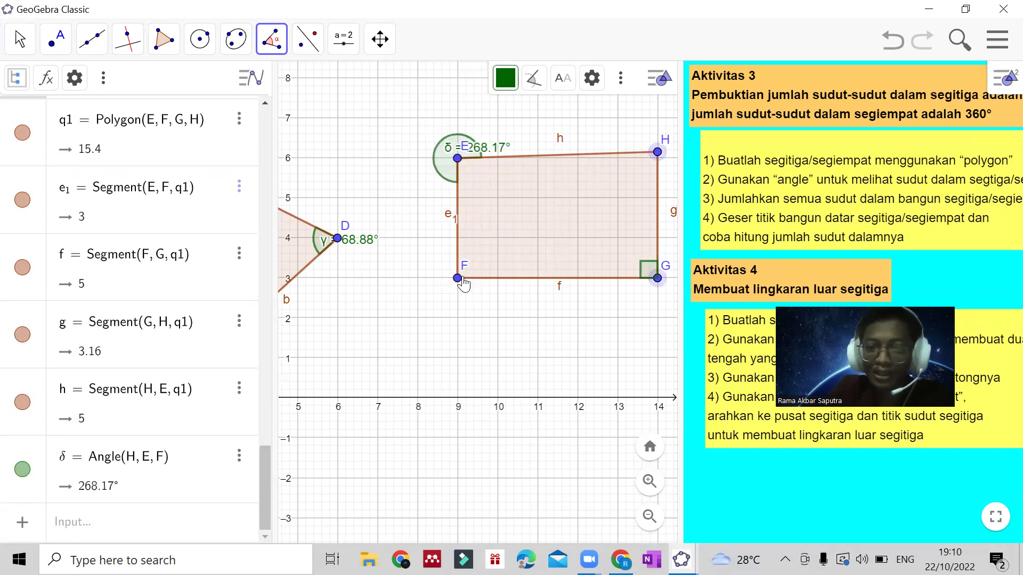
left_click(458, 278)
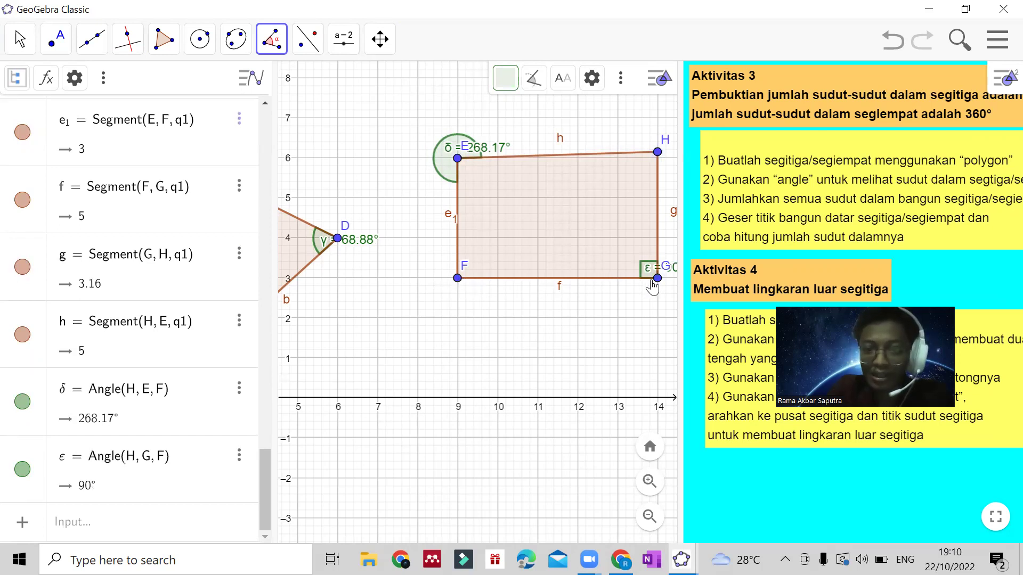
left_click(658, 279)
left_click(458, 278)
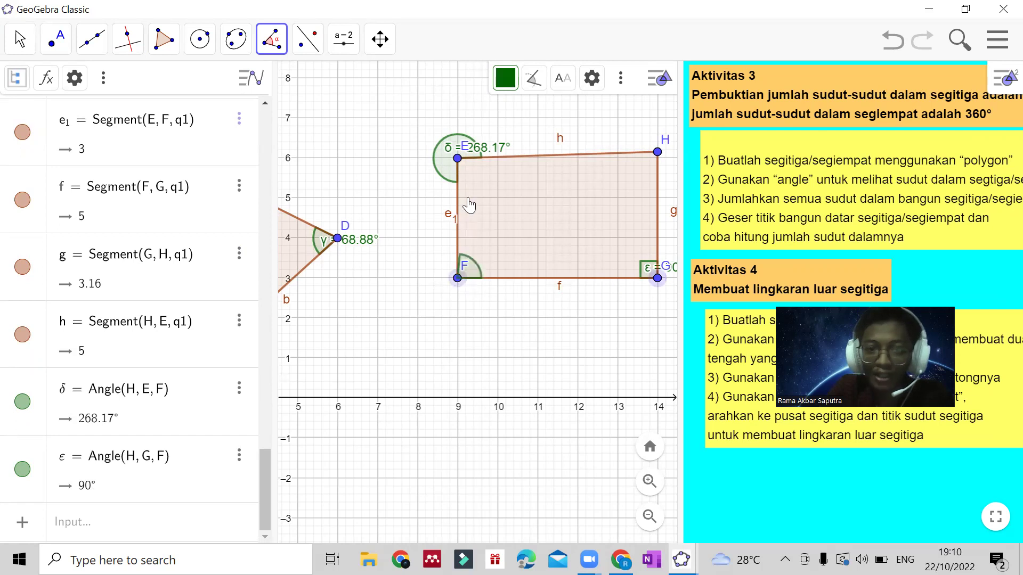
left_click(458, 160)
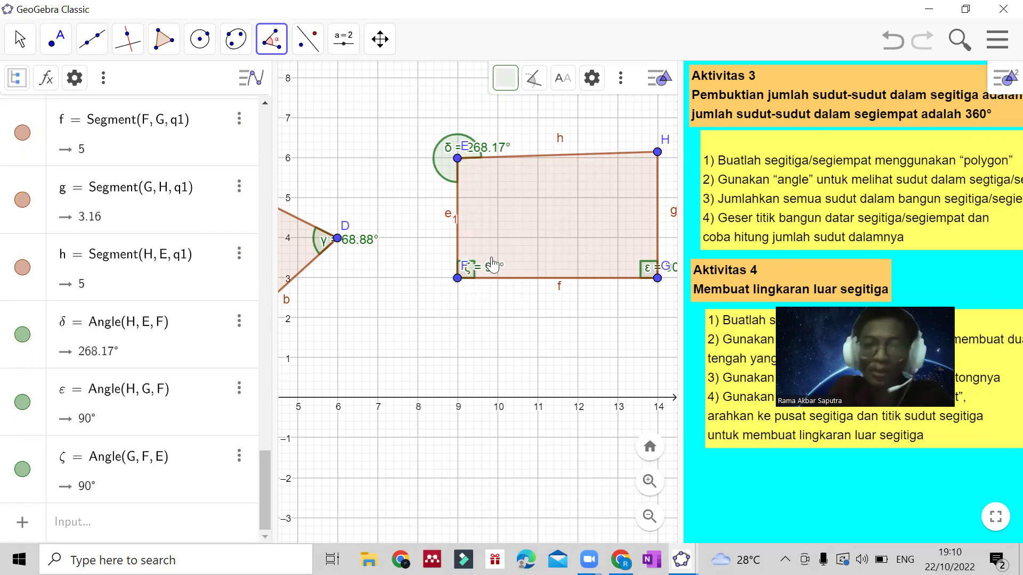
- Measure another angle at vertex F, using points E, F and G in that order
left_click(458, 159)
left_click(458, 277)
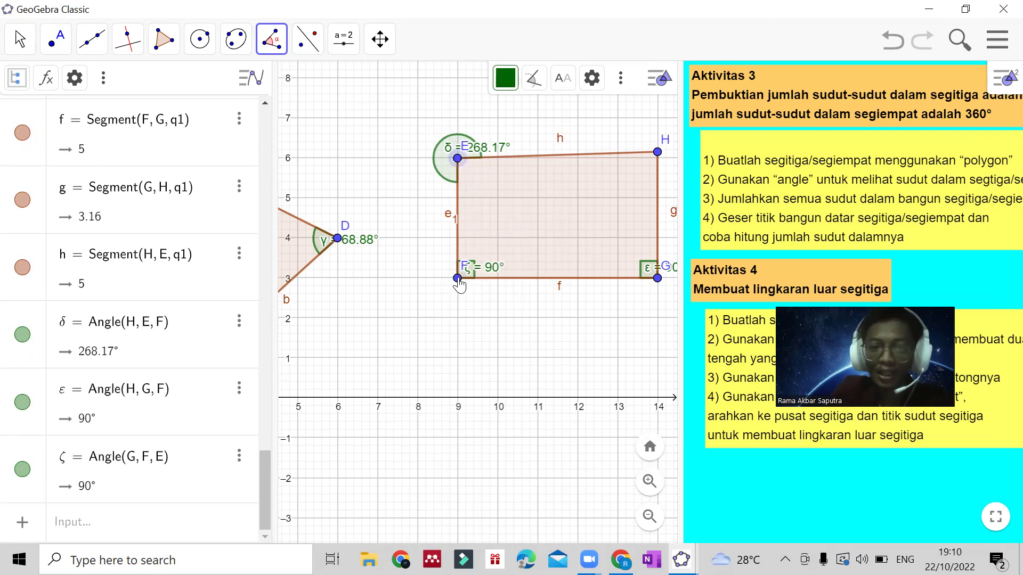
left_click(657, 279)
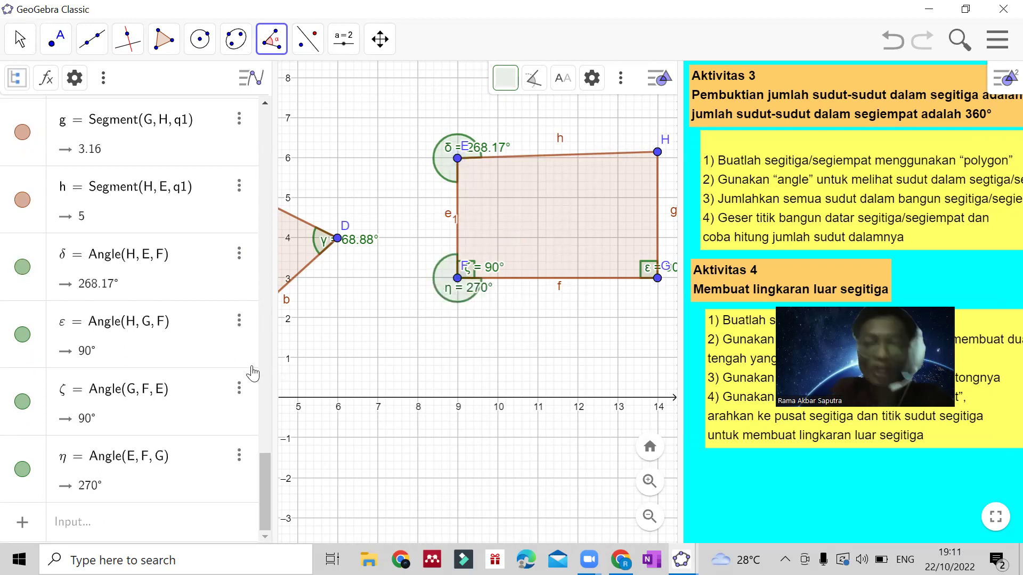
- Delete the extra angle η defined by points E, F and G
left_click(19, 38)
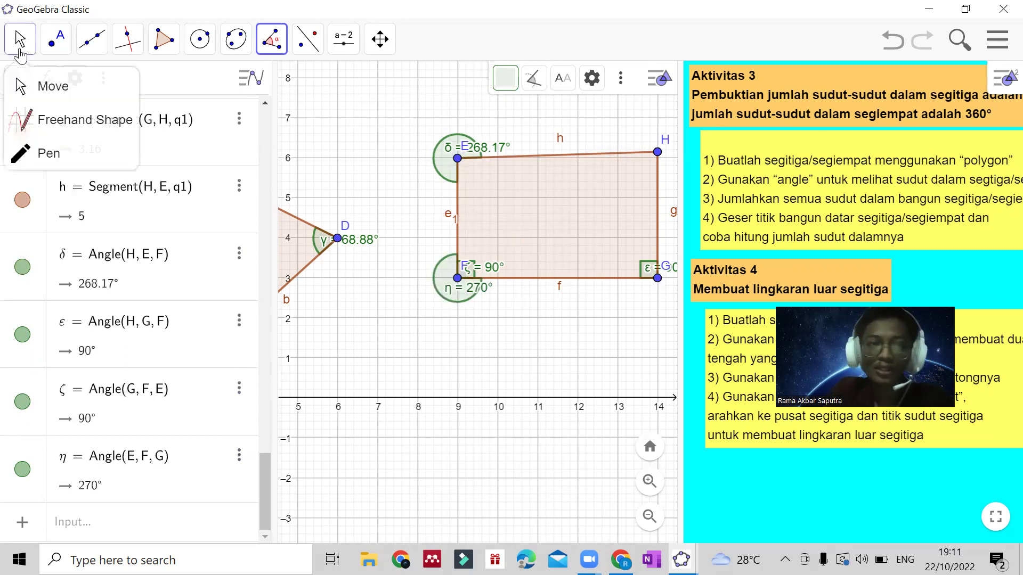
left_click(239, 455)
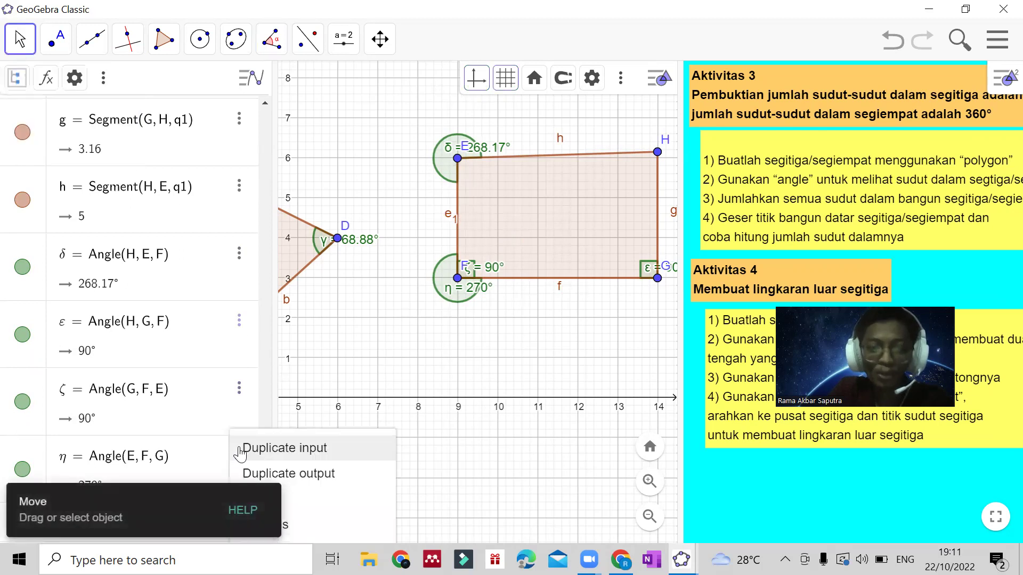
left_click(326, 502)
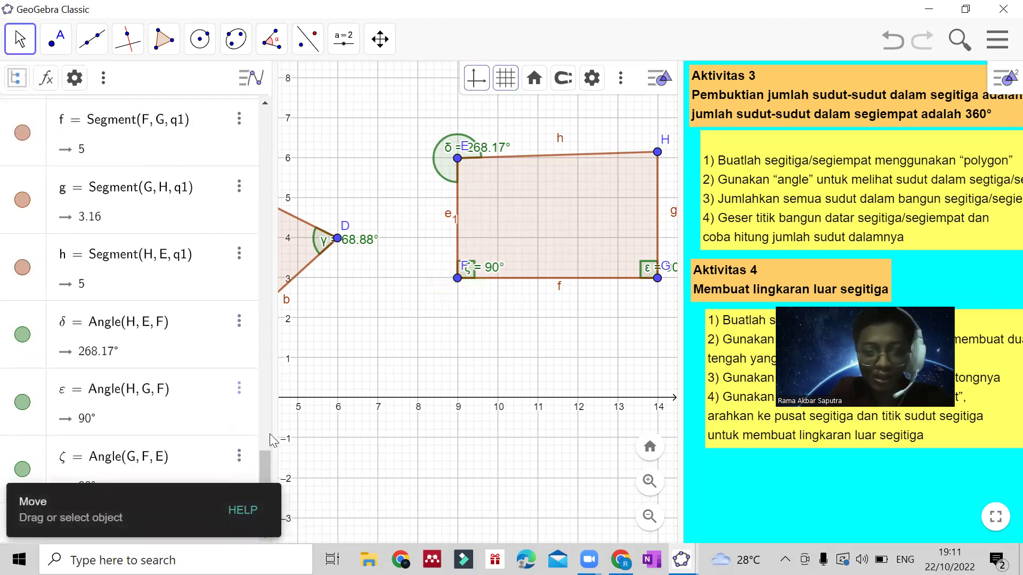
- Delete the three remaining angle measurements ζ, ε and δ of quadrilateral EFGH
left_click(237, 456)
left_click(316, 493)
left_click(239, 456)
left_click(260, 499)
left_click(239, 455)
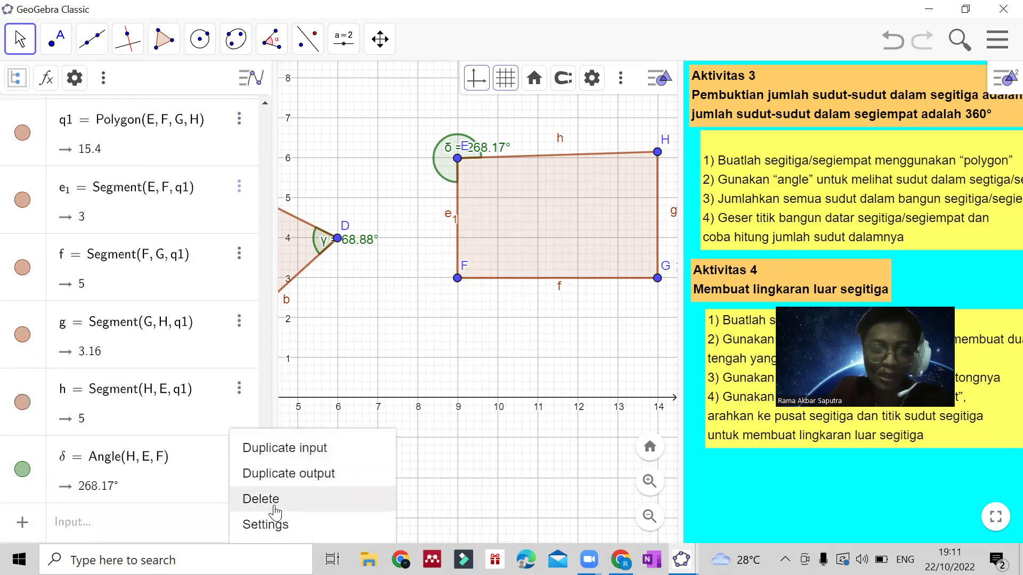
left_click(274, 506)
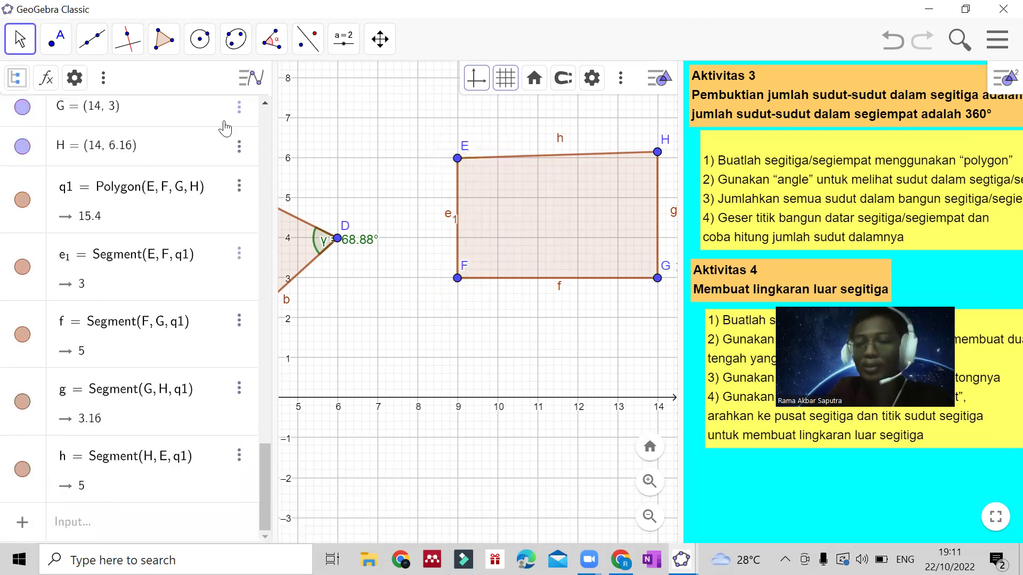
- Measure all interior angles of quadrilateral EFGH at once by applying the Angle tool to the polygon itself
left_click(271, 39)
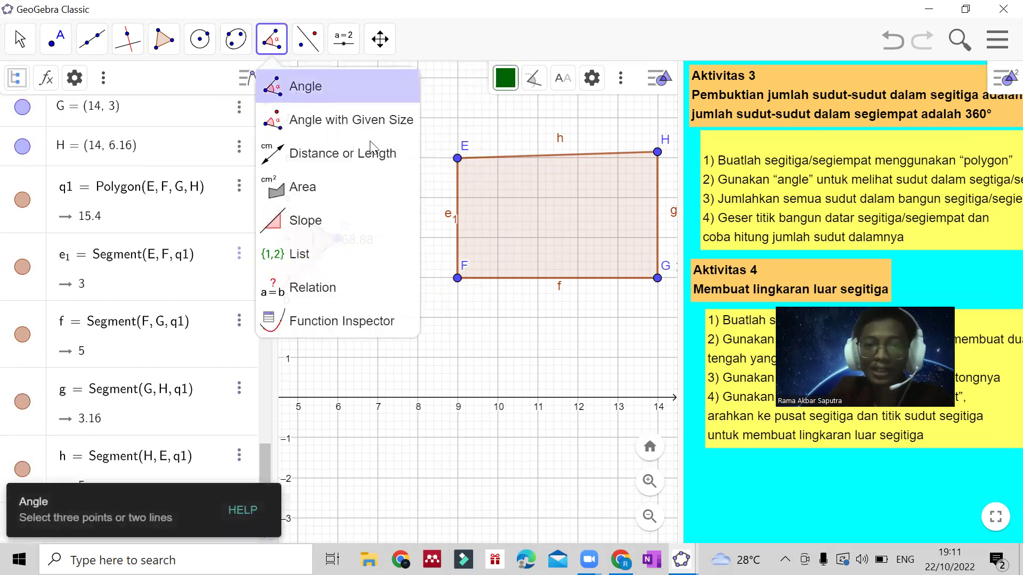
left_click(584, 212)
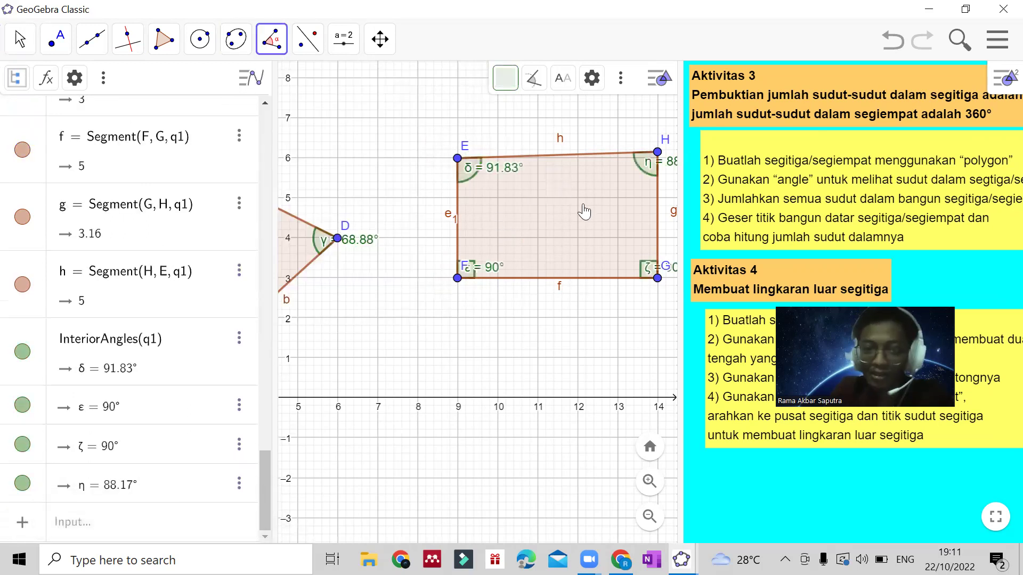
left_click(20, 39)
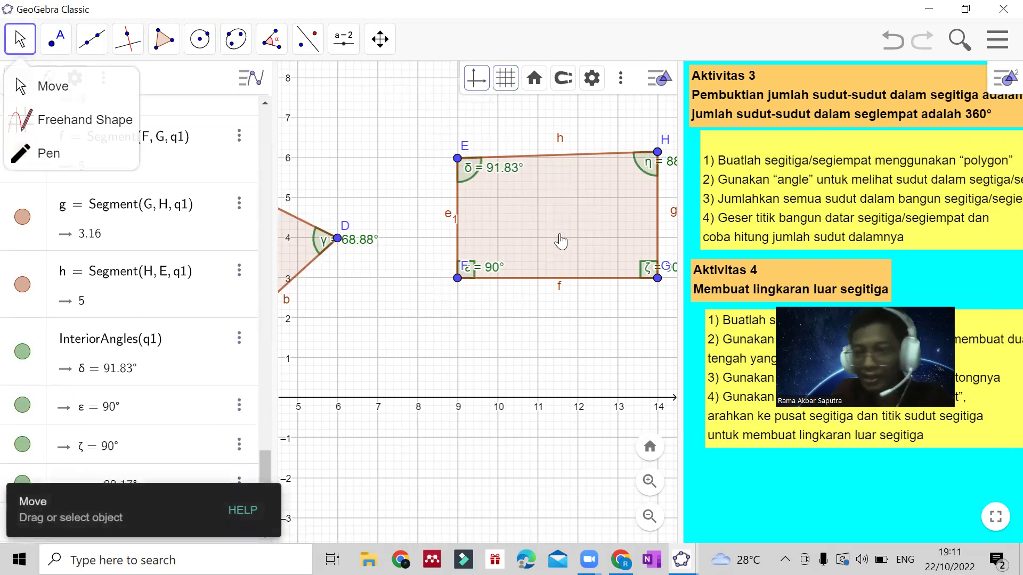
left_click(386, 467)
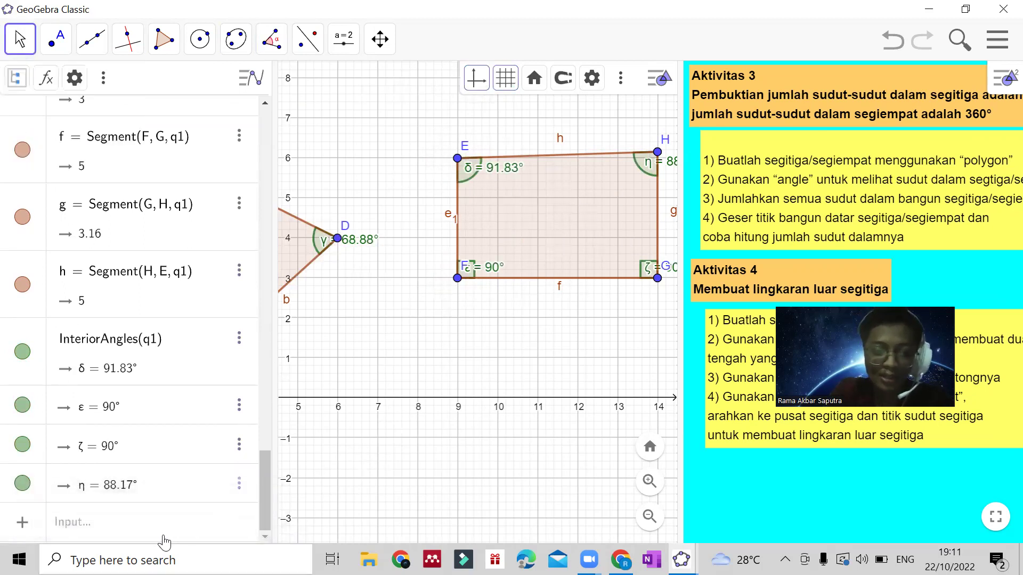
- Calculate the quadrilateral's angle sum with the algebra input 91.83 + 88.17 + 90 + 90, widening the graphics view to show all angles
left_click(79, 527)
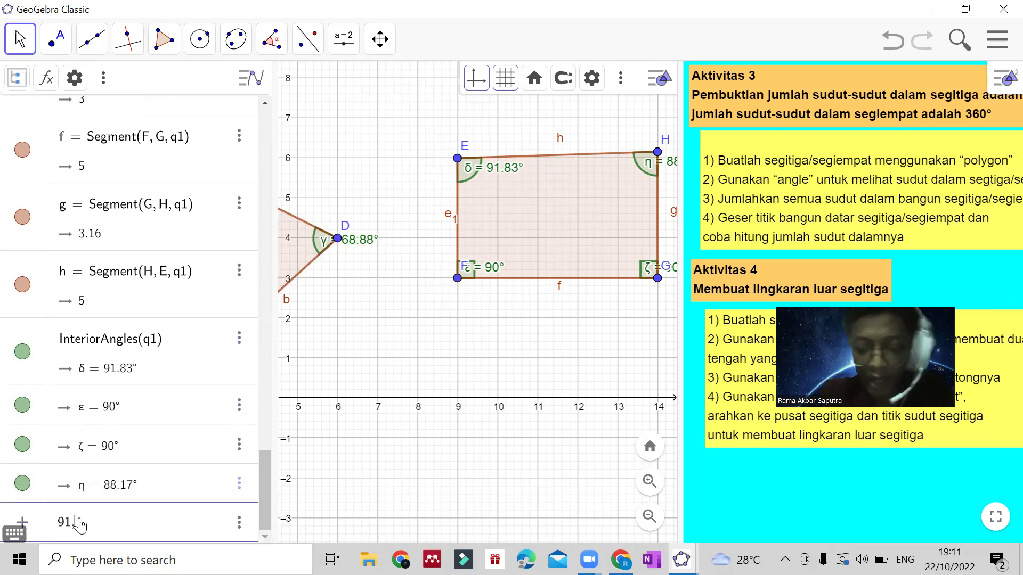
type("91, 83+")
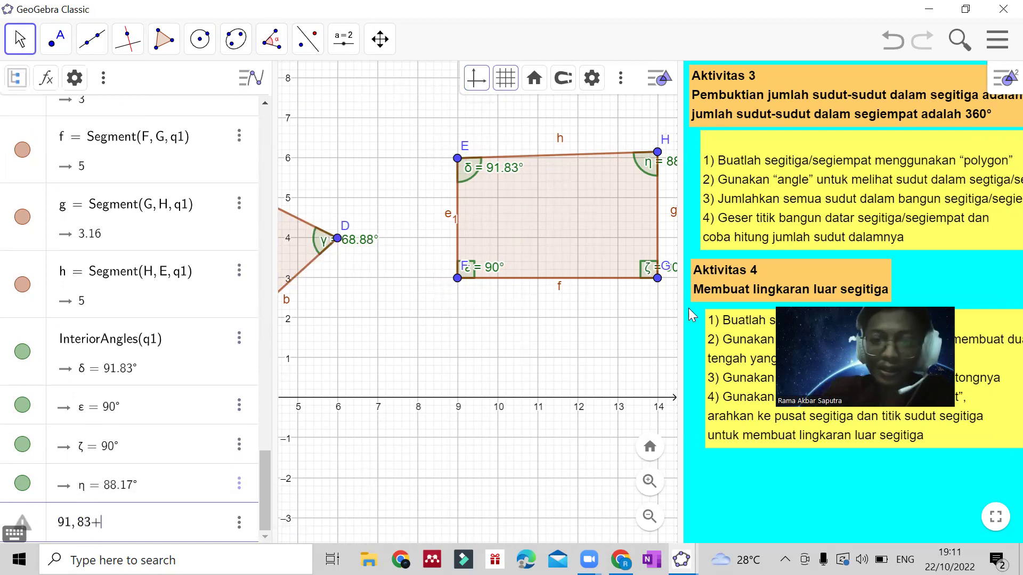
left_click_drag(680, 314, 717, 313)
left_click_drag(752, 313, 759, 314)
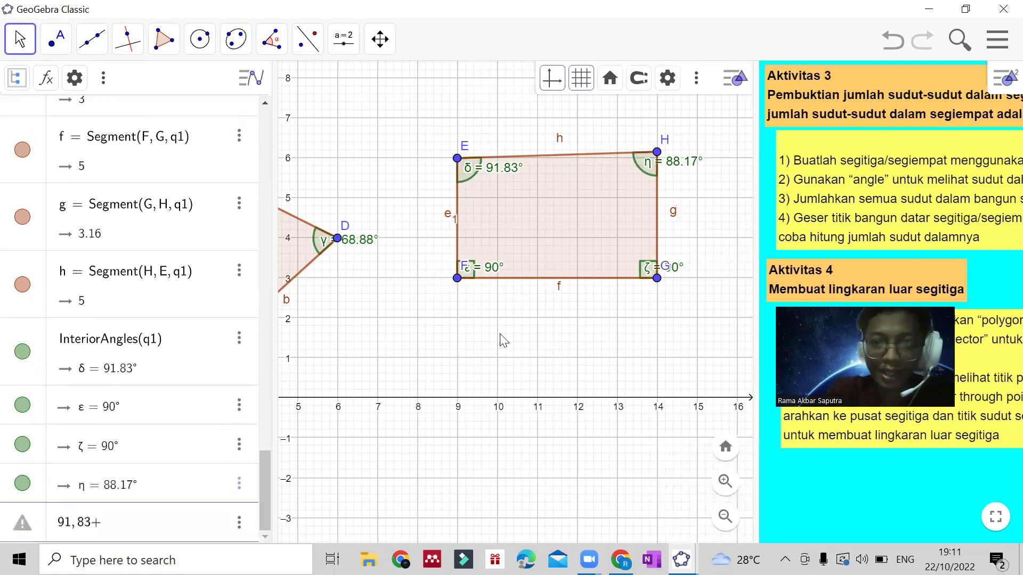
left_click(131, 528)
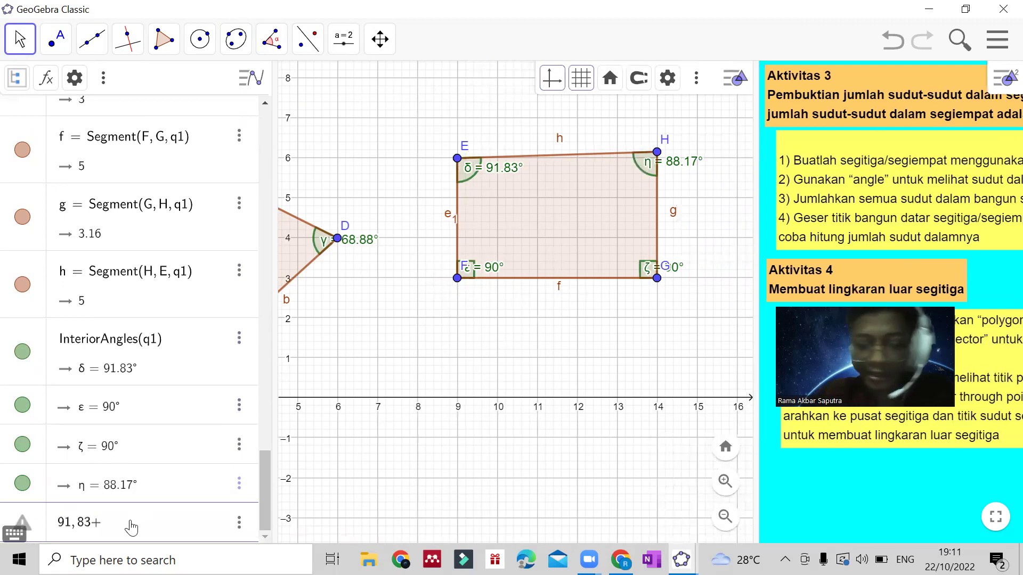
type("88, 17 + 9")
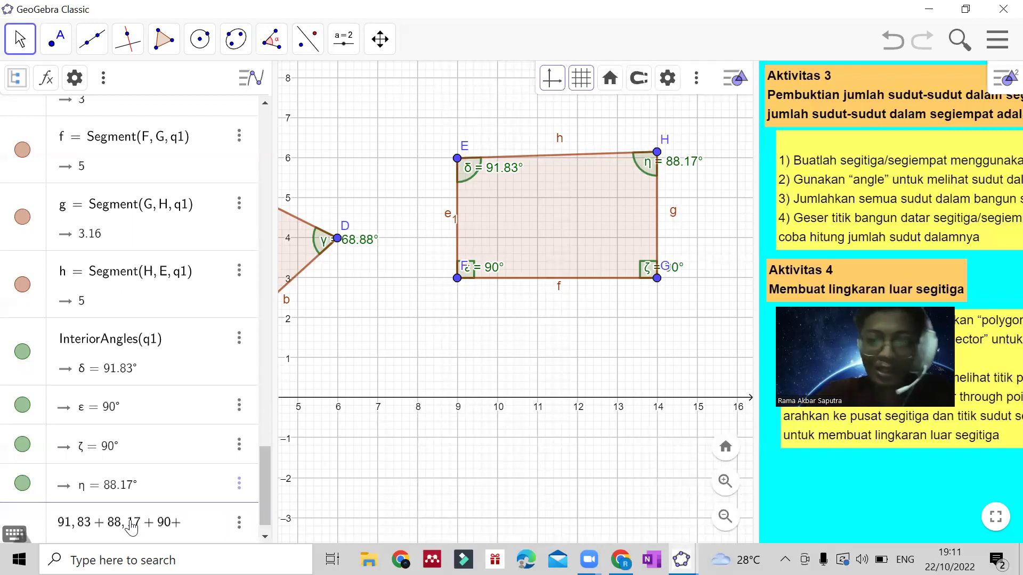
type("0 + 90")
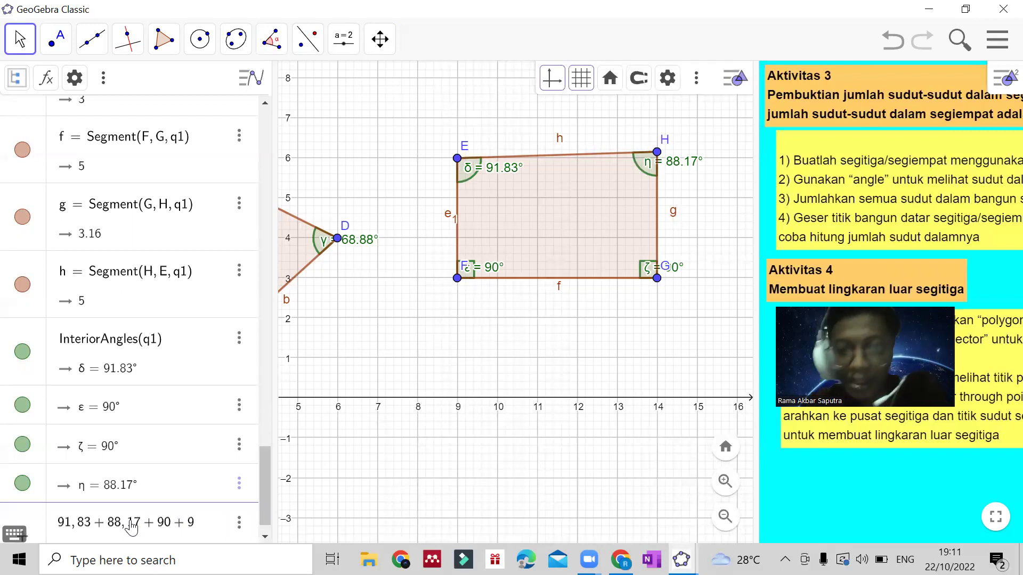
key("Return")
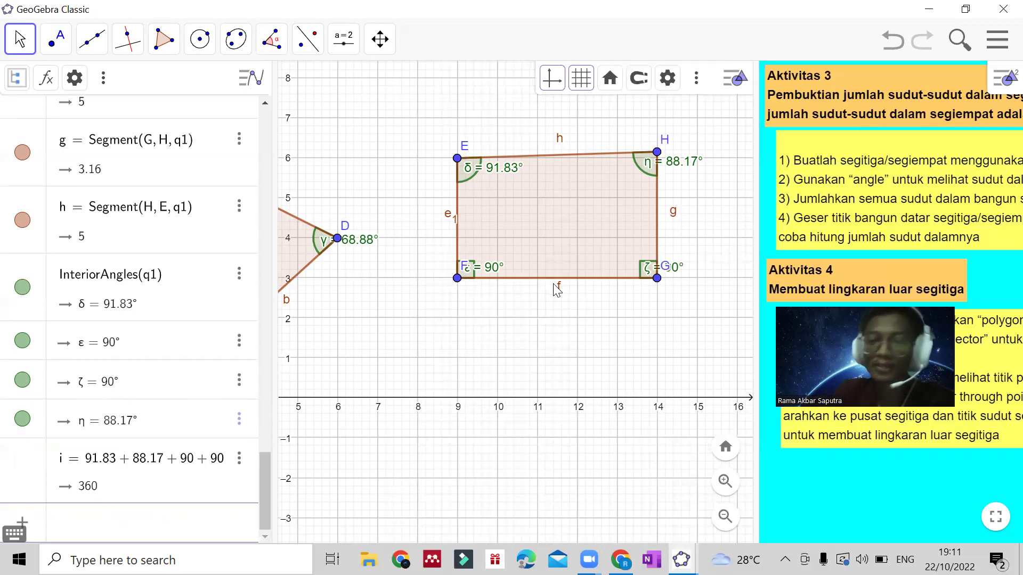
- Reshape the quadrilateral by moving its vertices to E (7, 6), F (9, 3), G (13, 3) and H (13, 6)
left_click_drag(457, 278, 366, 346)
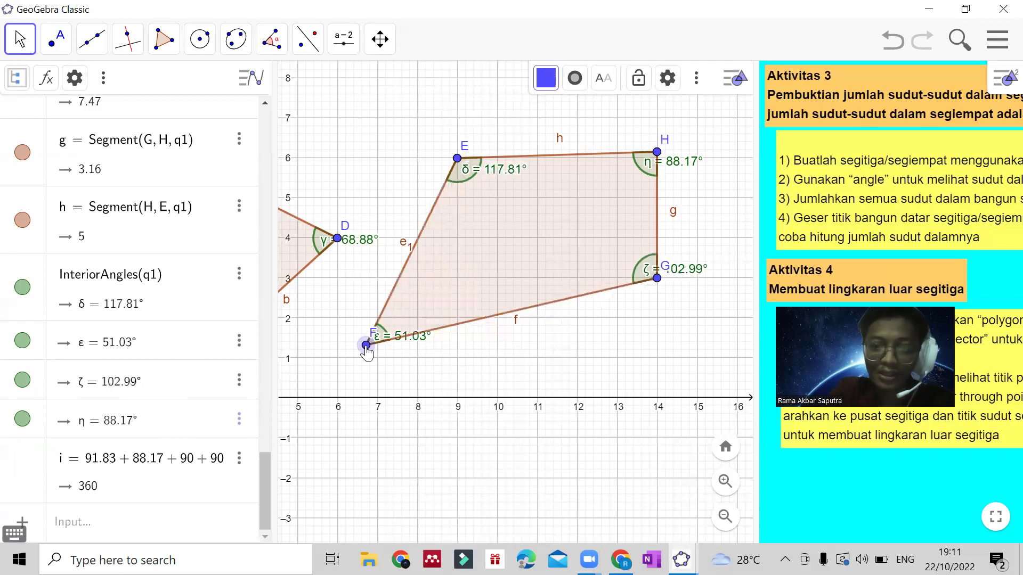
left_click_drag(658, 278, 617, 278)
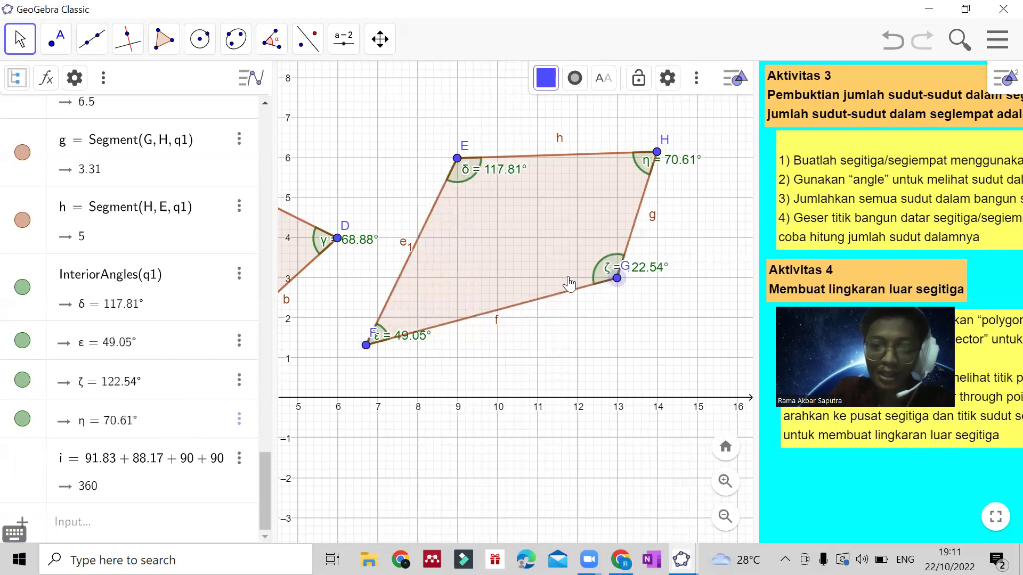
left_click_drag(457, 159, 375, 136)
left_click_drag(367, 347, 457, 279)
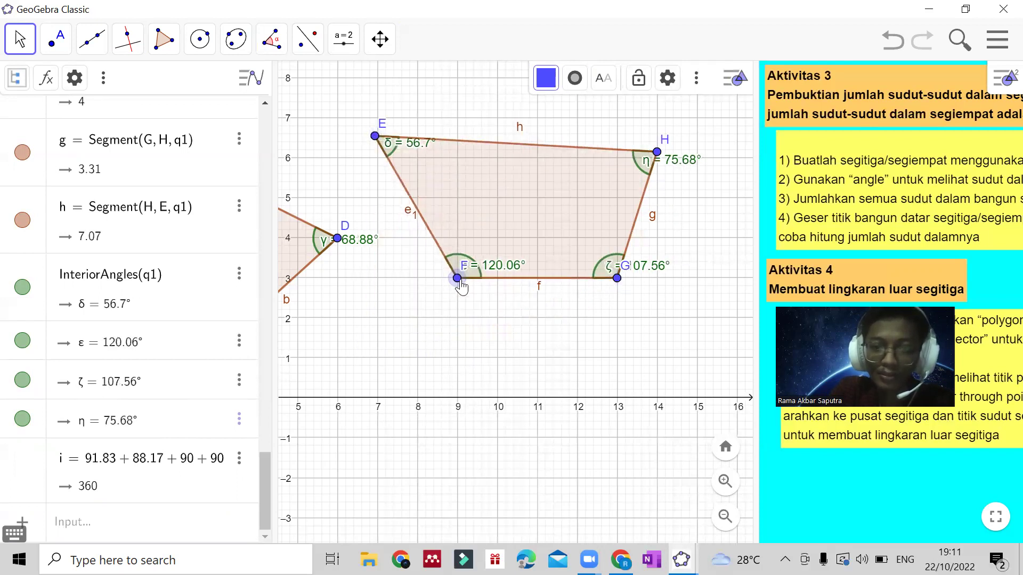
left_click_drag(657, 154, 618, 165)
left_click(658, 157)
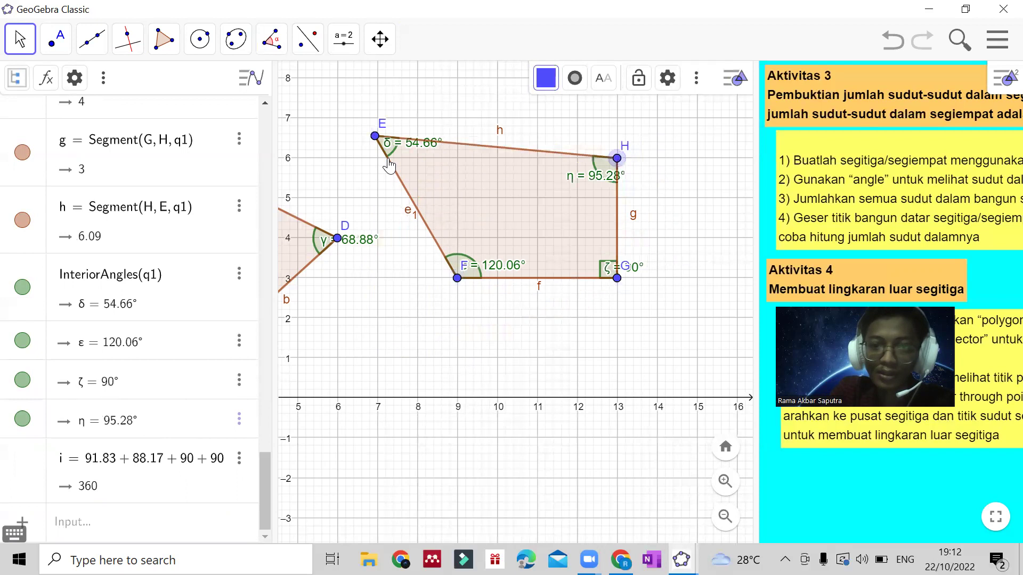
left_click_drag(375, 138, 377, 161)
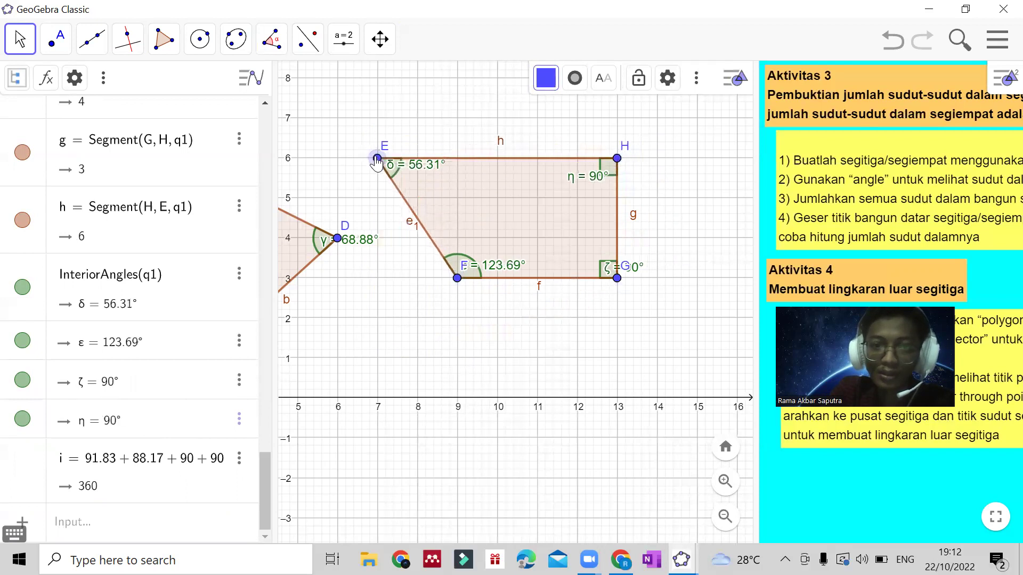
- Calculate the reshaped quadrilateral's angle sum with the algebra input 56.31 + 90 + 90 + 123.69
left_click(167, 514)
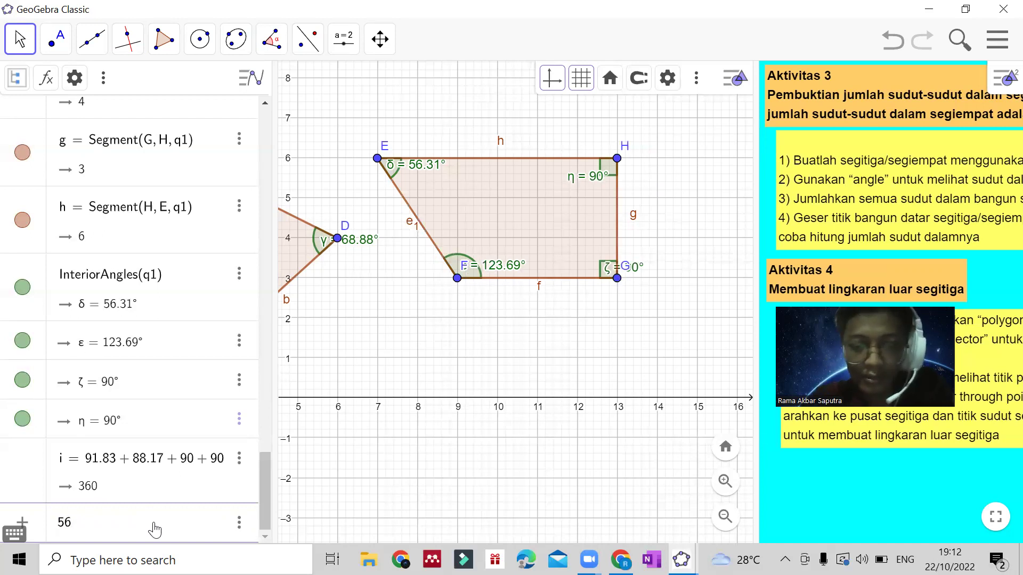
type("56,31+90+90")
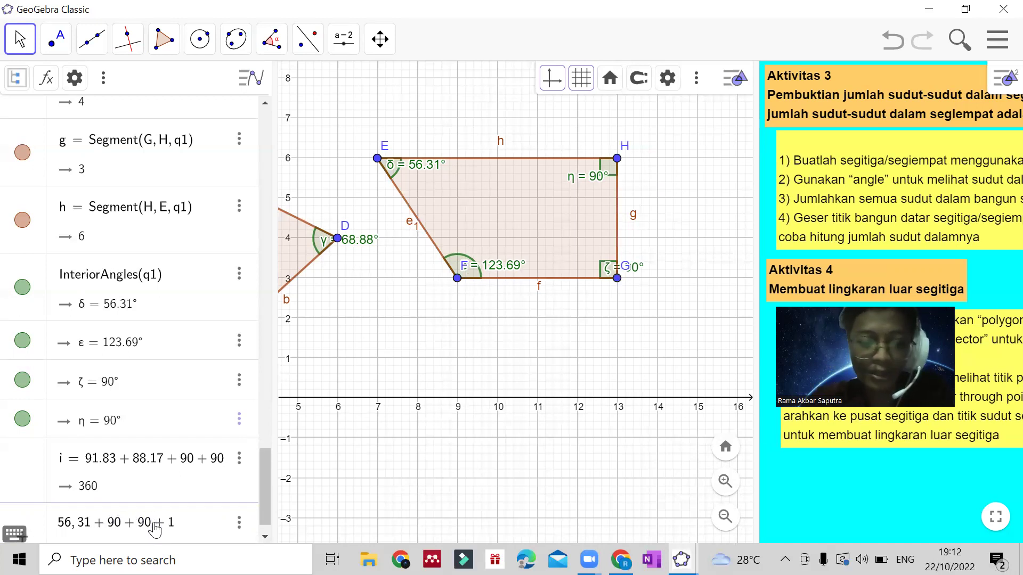
type("+123,6")
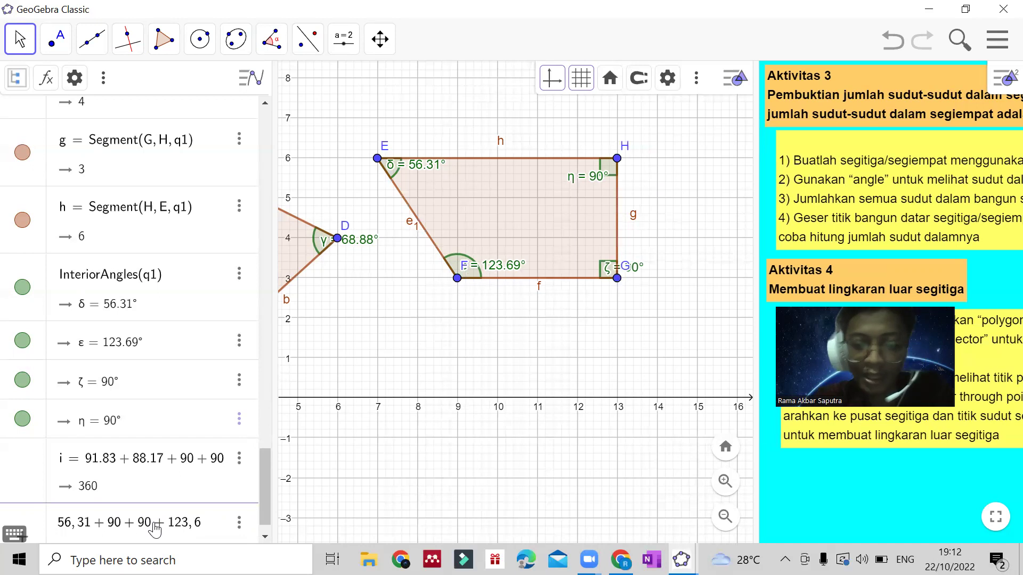
type("9")
key("Return")
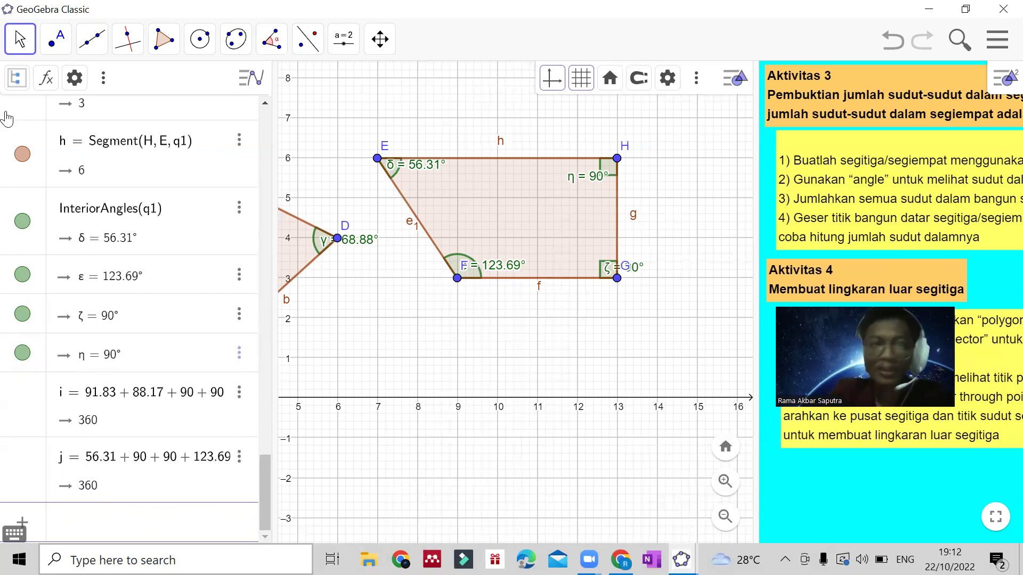
- Narrow the algebra view, widen the activity instructions area, and bring the empty plane below the x-axis into view
left_click_drag(375, 344, 595, 341)
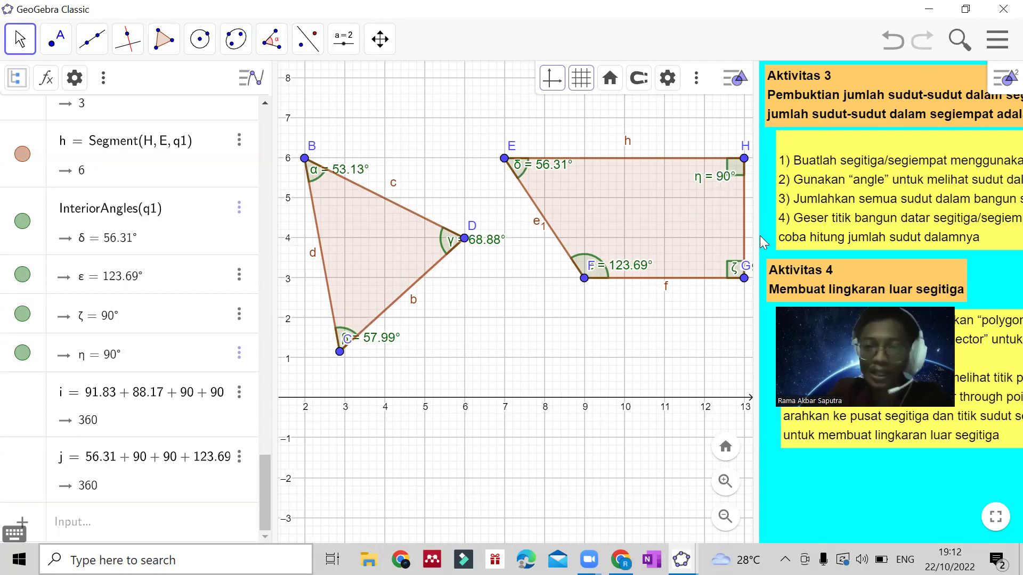
left_click_drag(753, 242, 341, 240)
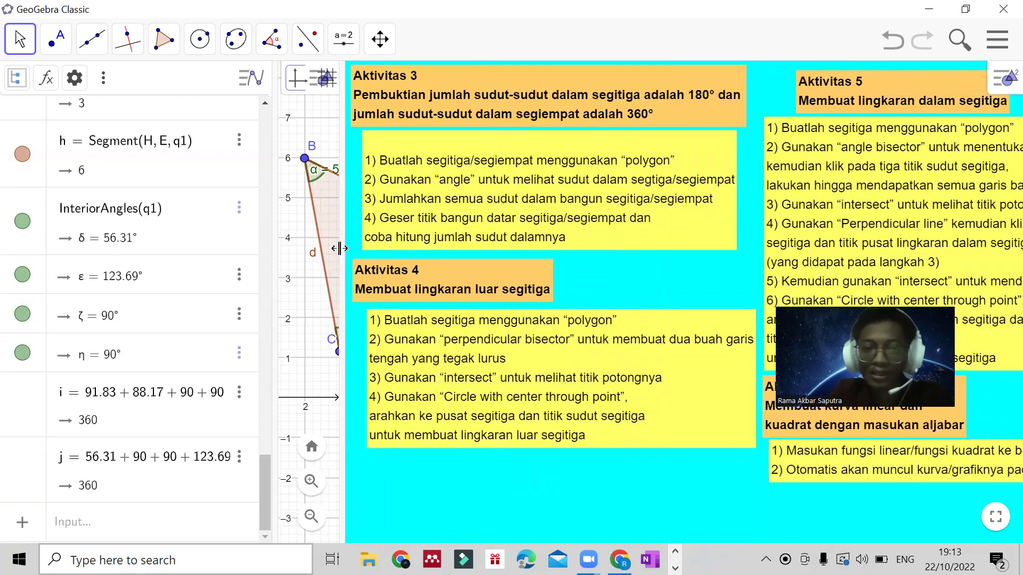
left_click_drag(341, 248, 547, 266)
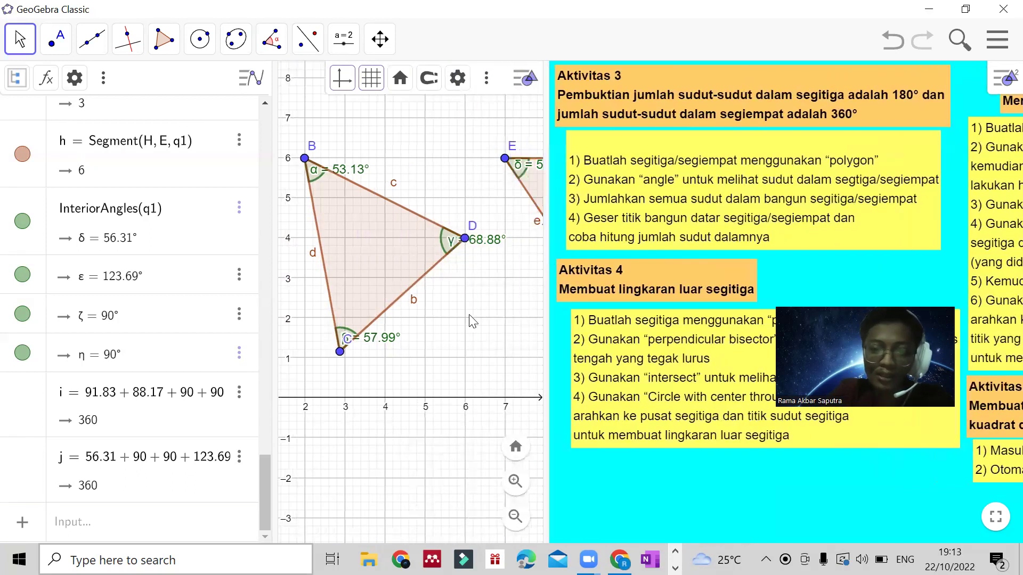
left_click_drag(275, 334, 107, 325)
left_click_drag(314, 424, 371, 325)
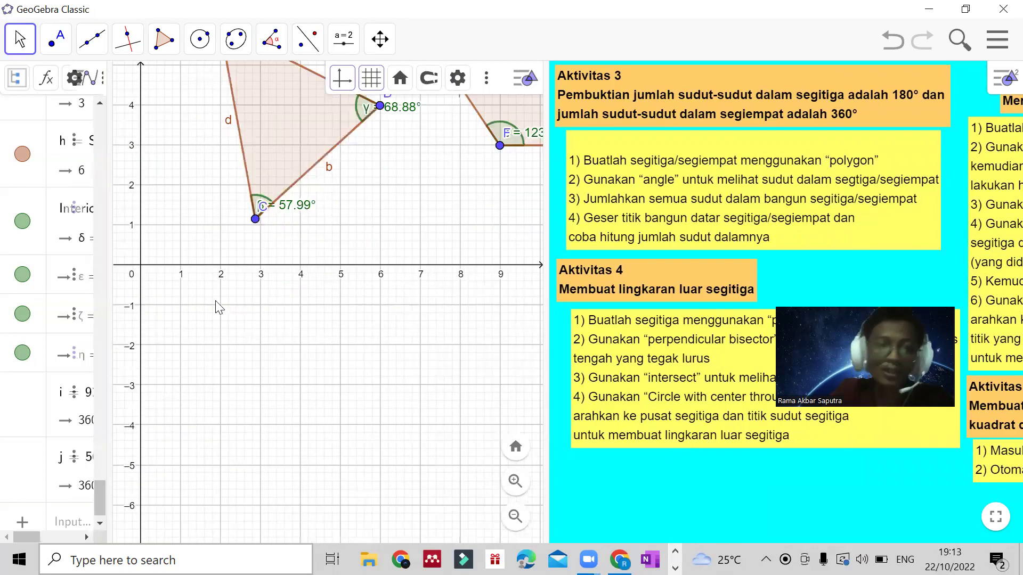
- Draw a triangle below the x-axis with the Polygon tool, with vertices at about (1.8, -0.9), (0.7, -3.1) and (4.6, -3.4)
left_click(164, 39)
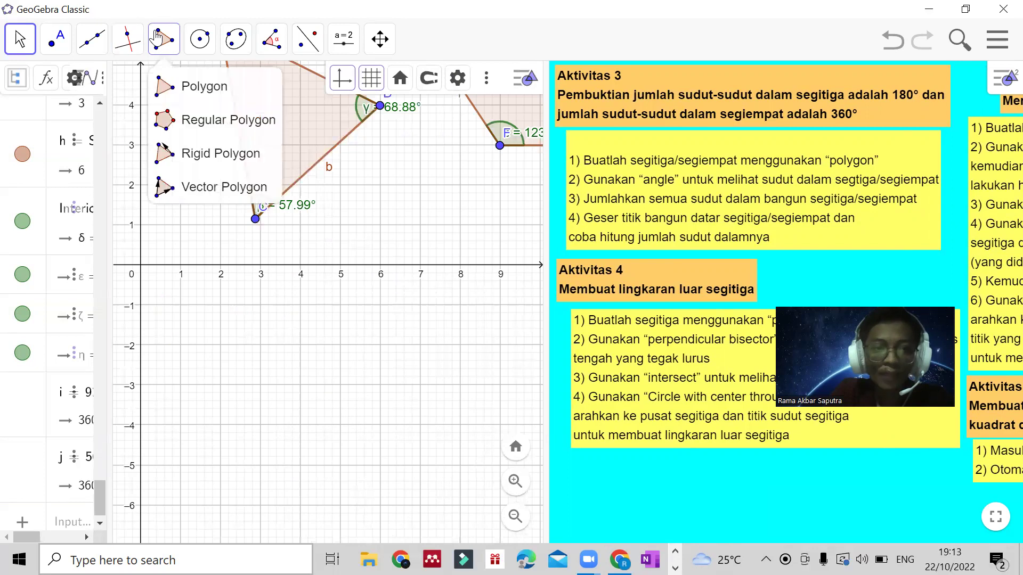
left_click(189, 81)
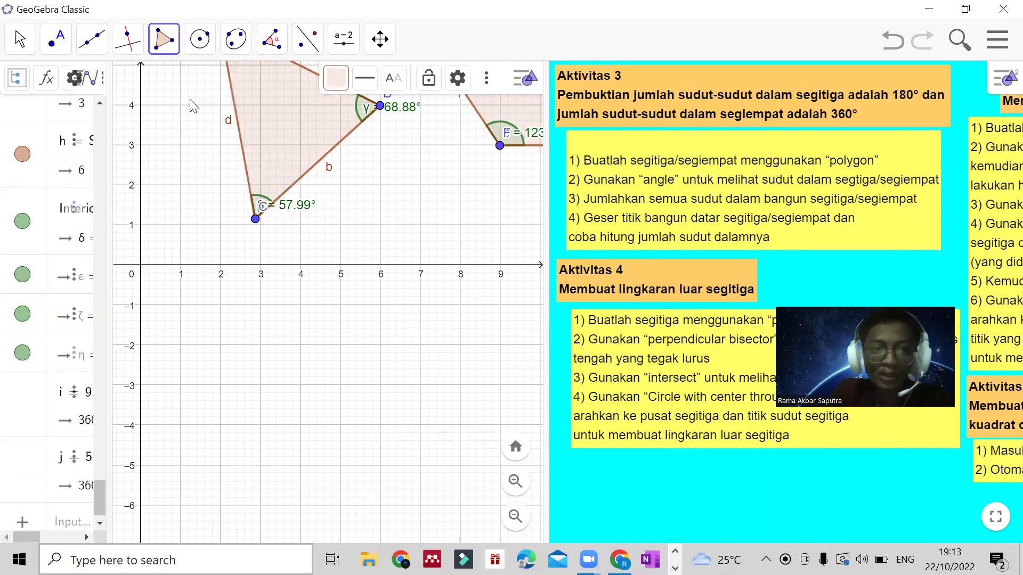
left_click(212, 300)
left_click(167, 391)
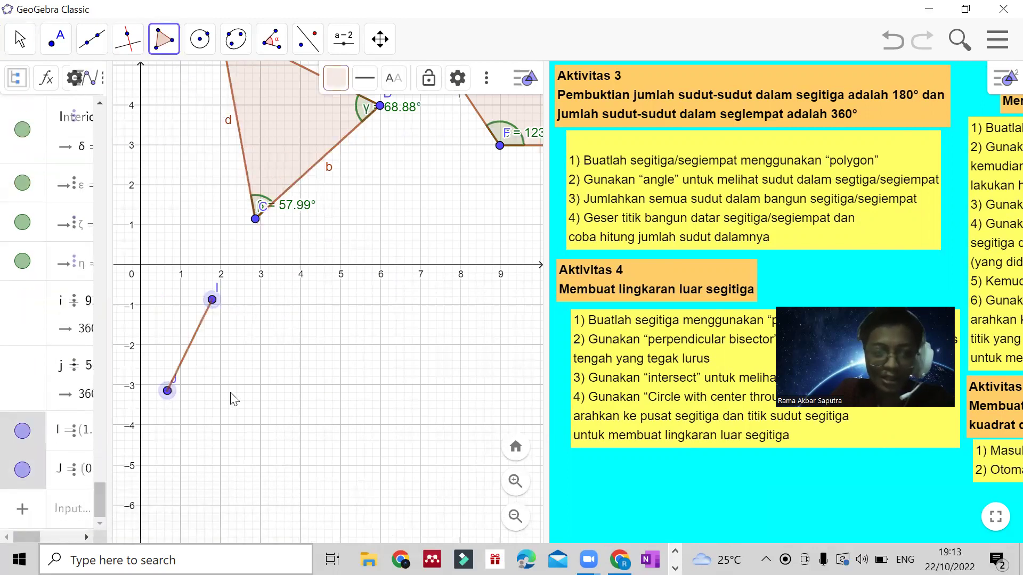
left_click(324, 402)
left_click(212, 300)
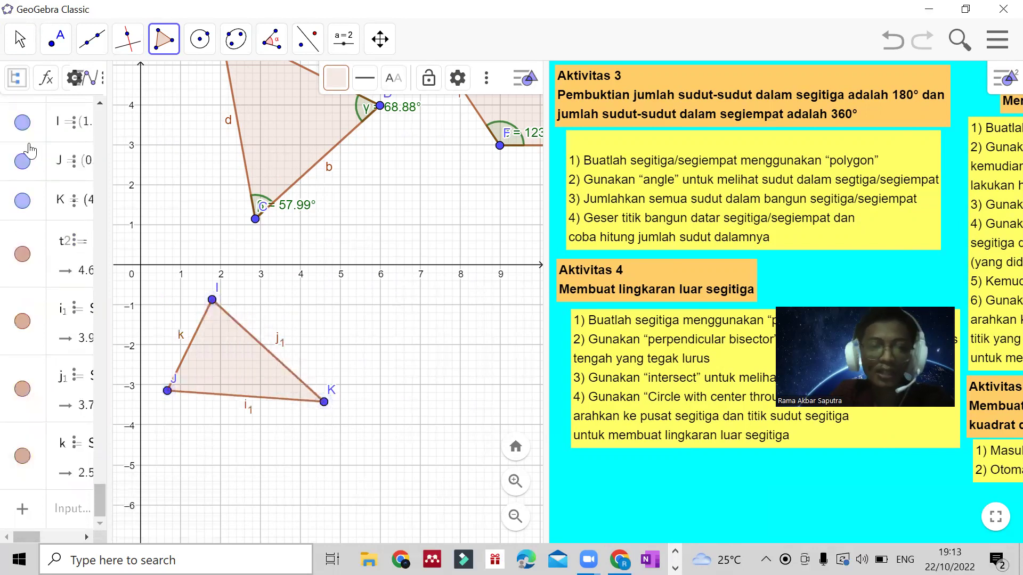
key("Escape")
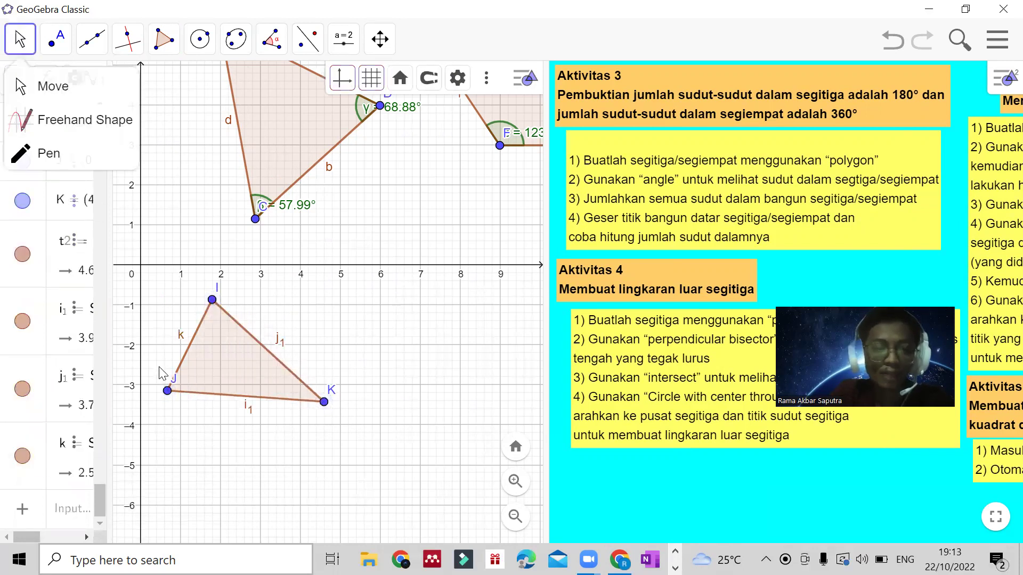
- Enlarge the new triangle by moving J to about (0.5, -5.5), K to about (8, -5.6) and I to about (3.1, -0.8)
left_click_drag(166, 394, 161, 486)
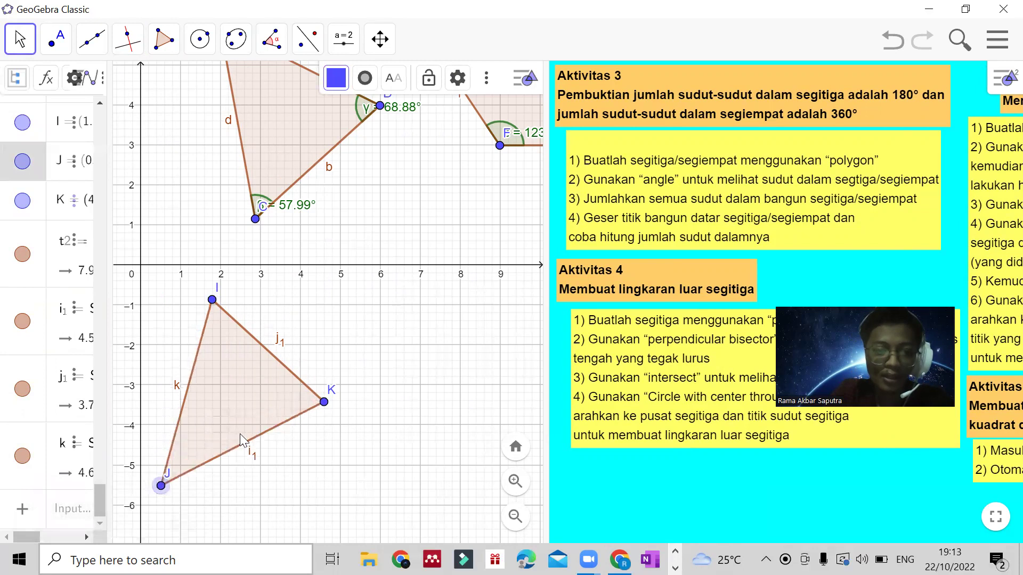
left_click_drag(323, 402, 460, 490)
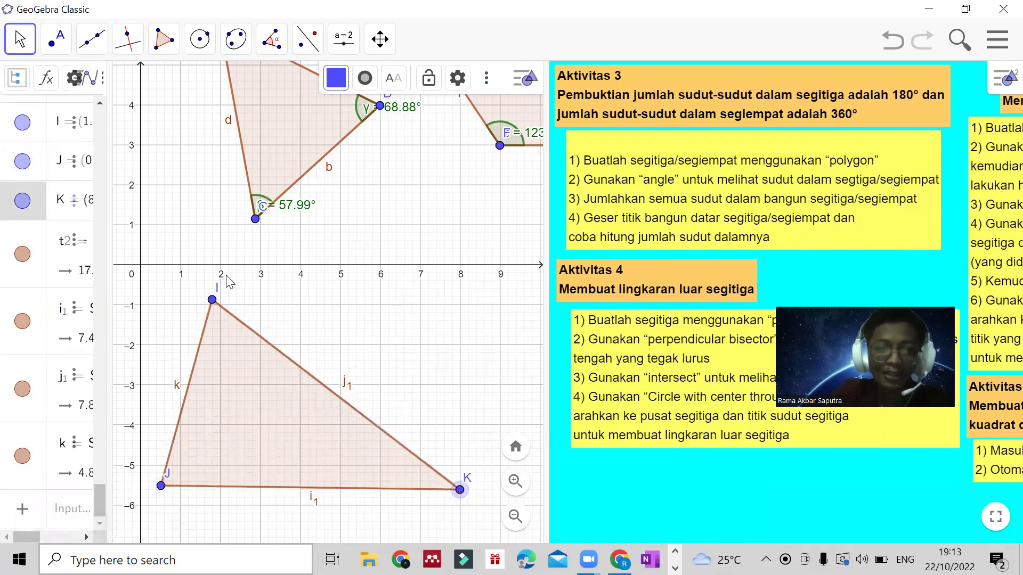
left_click_drag(212, 300, 265, 295)
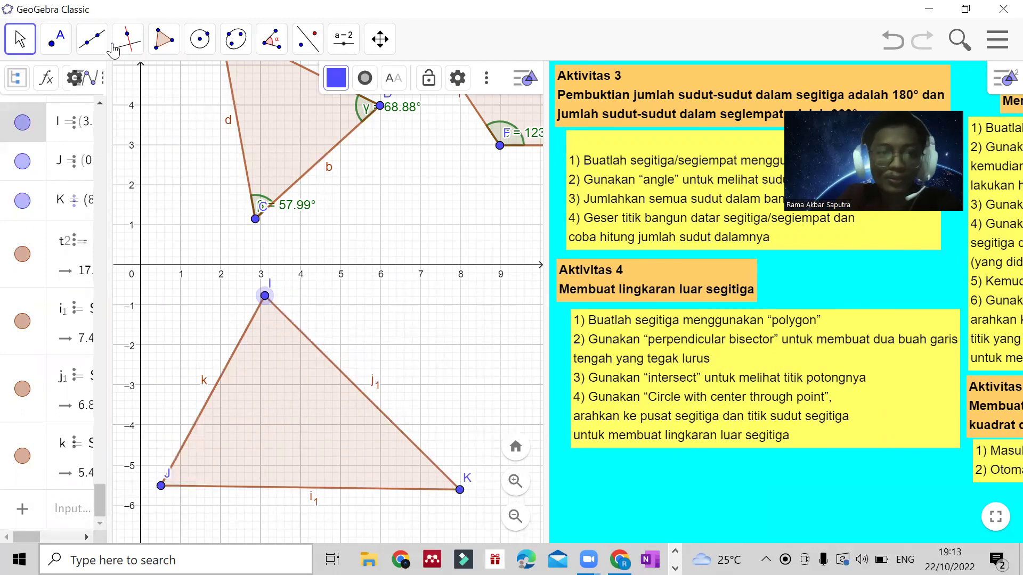
- Try a perpendicular bisector of side JK with the Perpendicular Bisector tool and remove the line again
left_click(130, 40)
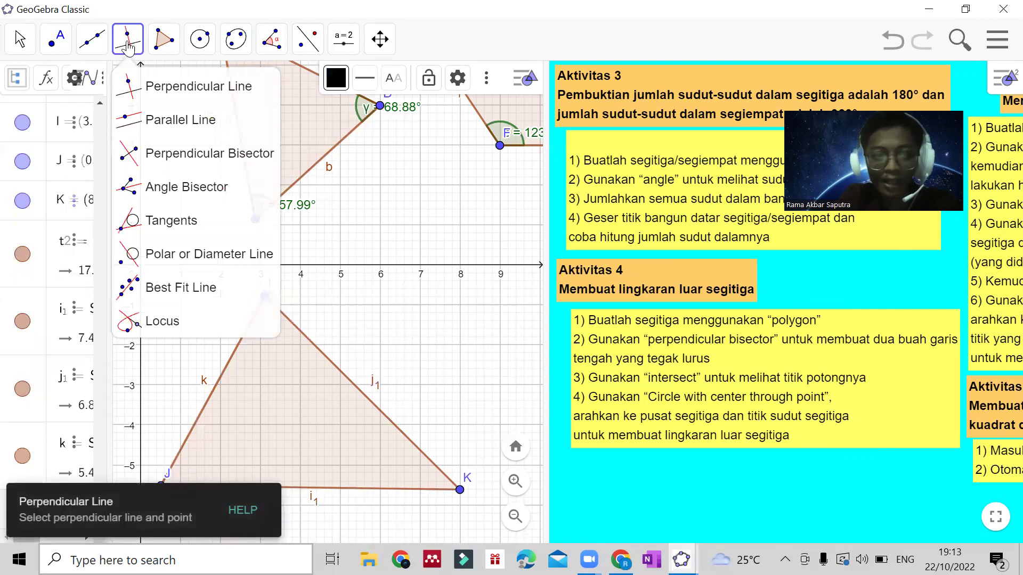
left_click(150, 160)
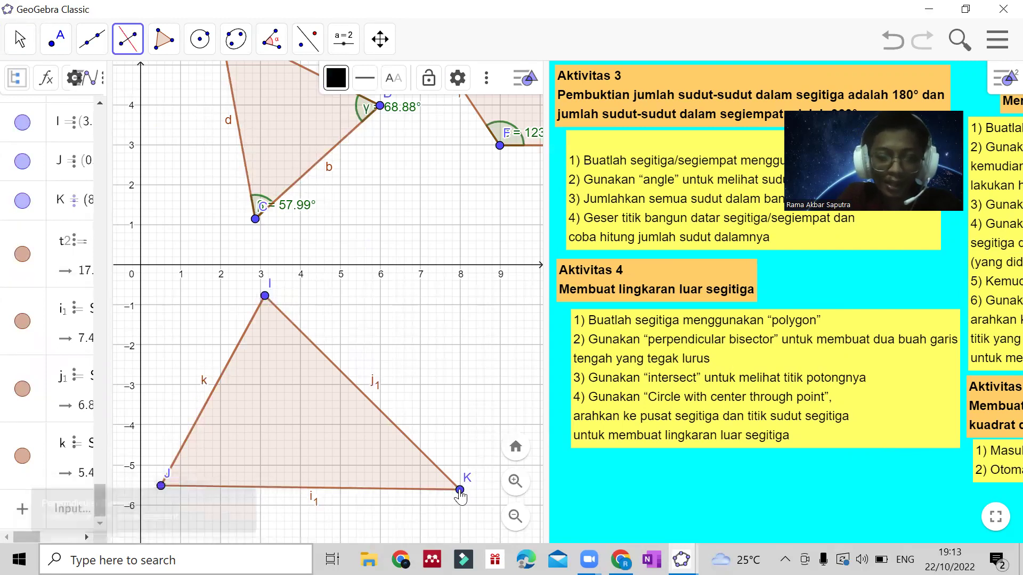
left_click(162, 486)
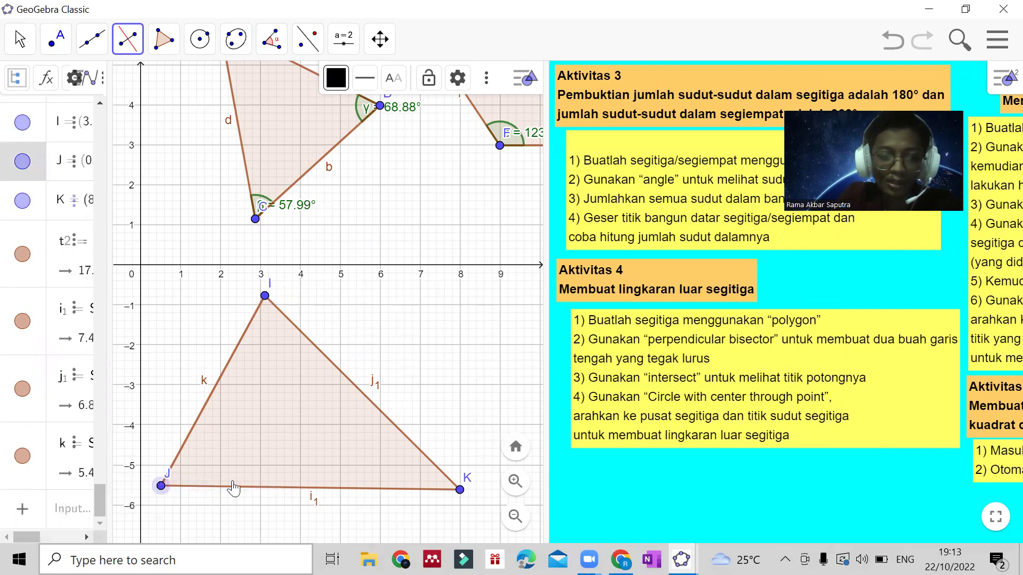
left_click(460, 489)
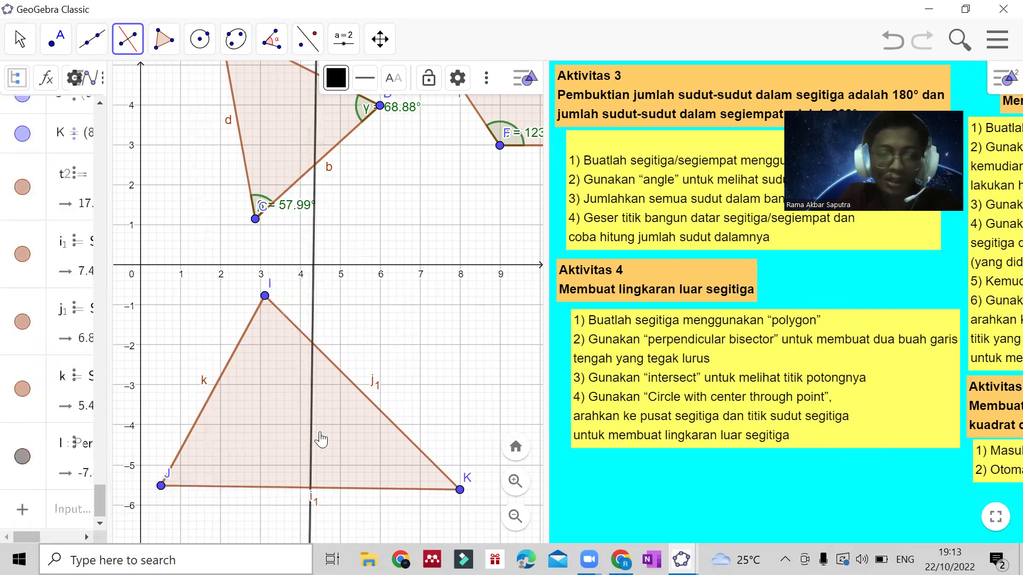
left_click(79, 442)
left_click(101, 496)
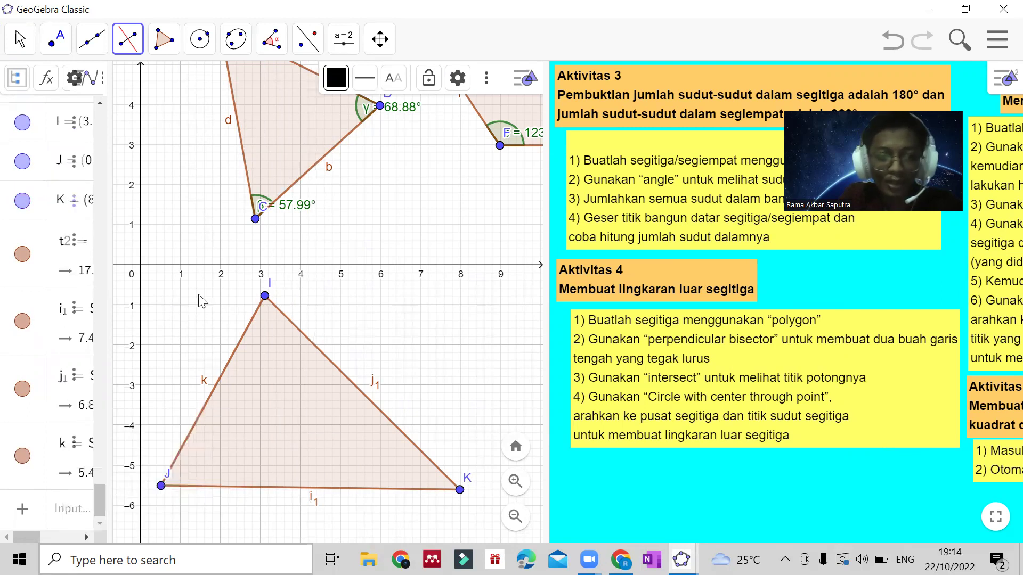
- Construct the perpendicular bisectors of triangle sides IJ and IK
left_click(265, 296)
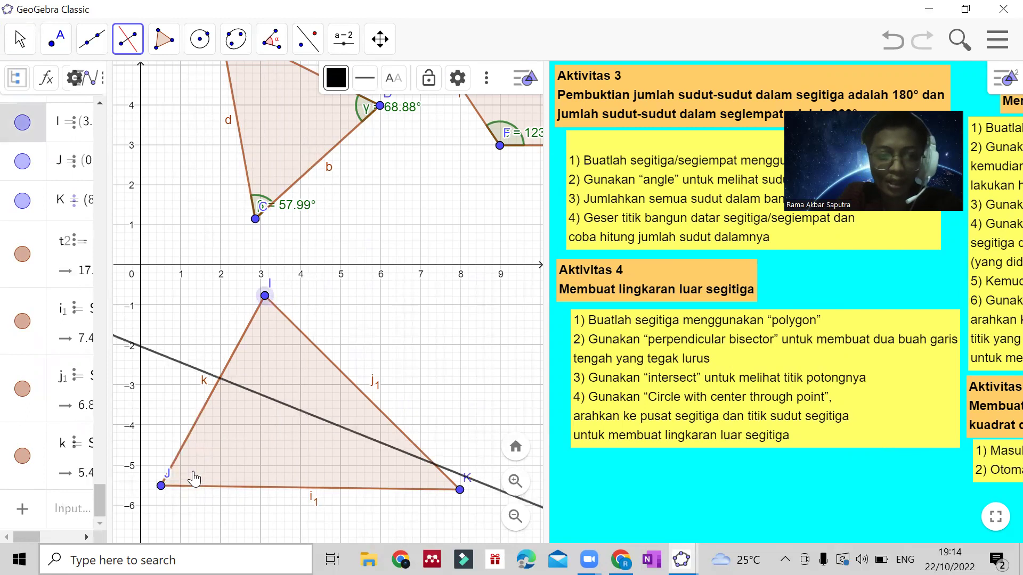
left_click(164, 485)
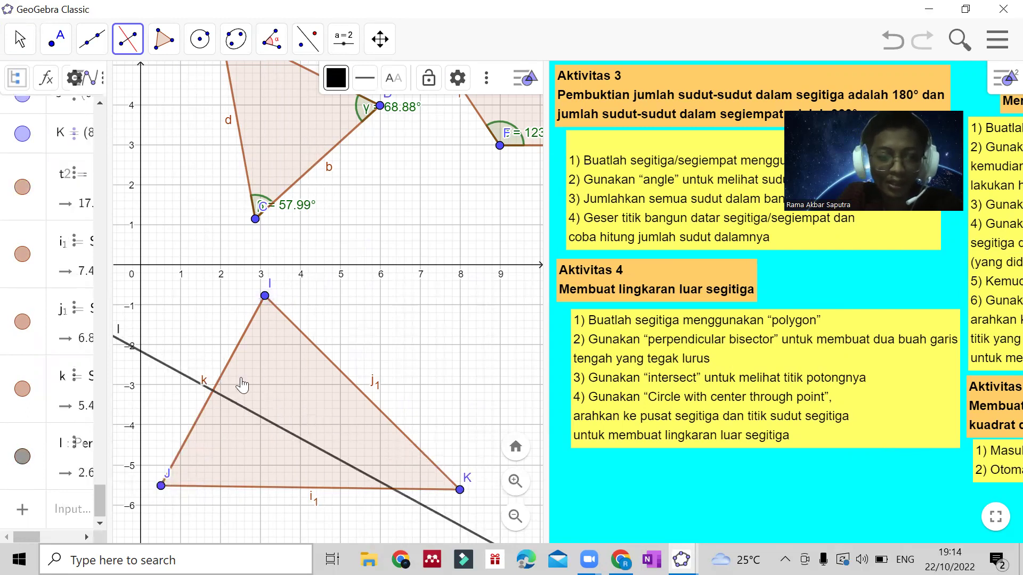
left_click(265, 296)
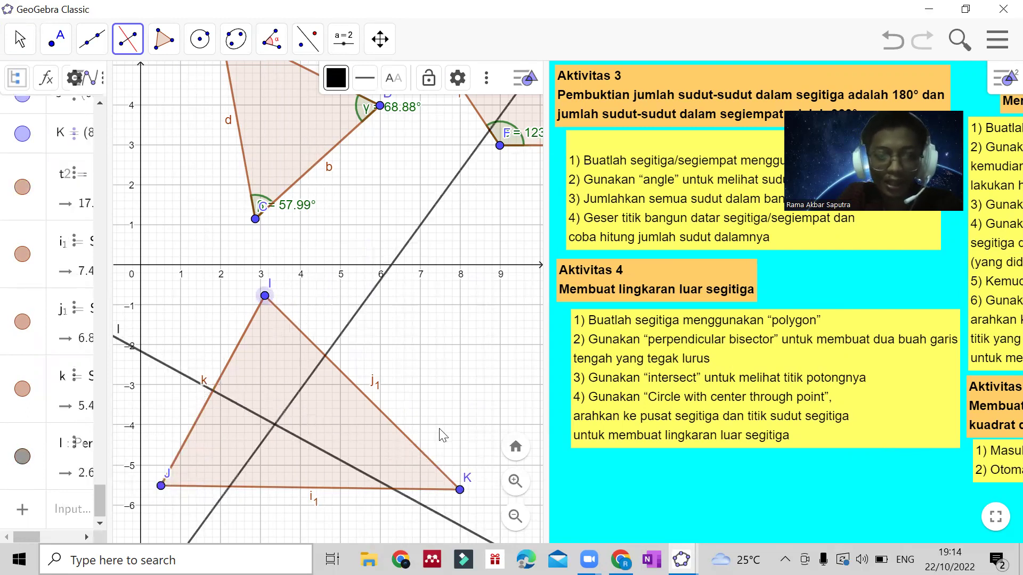
left_click(460, 491)
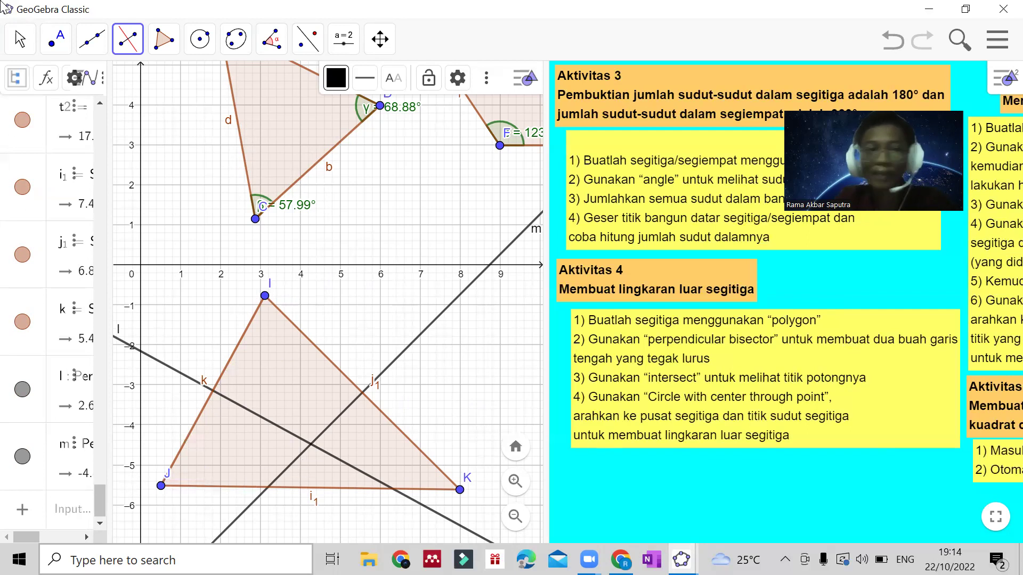
- Mark the point where the two perpendicular bisectors cross, using the Intersect tool
left_click(20, 38)
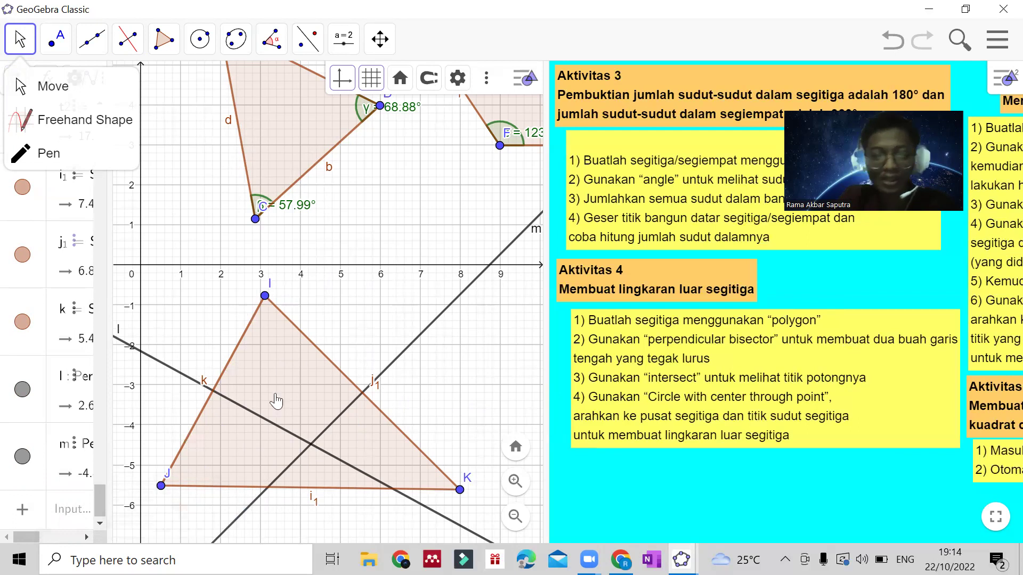
left_click(94, 46)
left_click(57, 40)
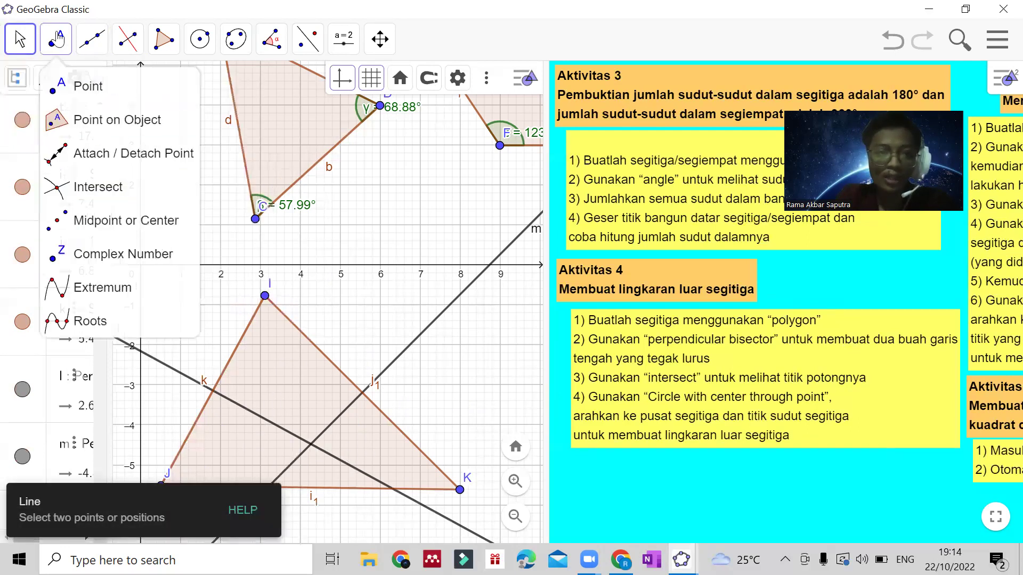
left_click(97, 188)
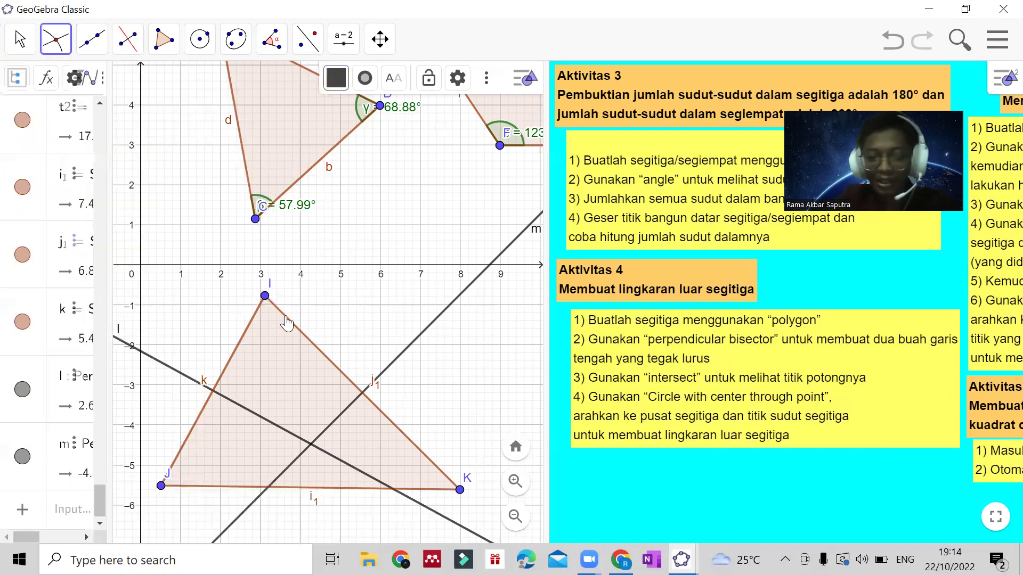
left_click(410, 352)
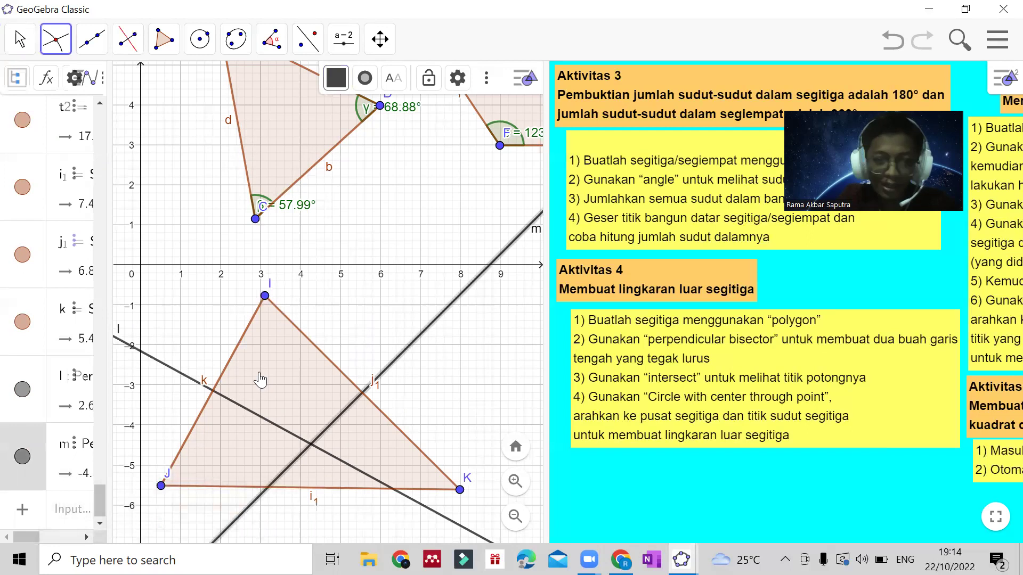
left_click(177, 380)
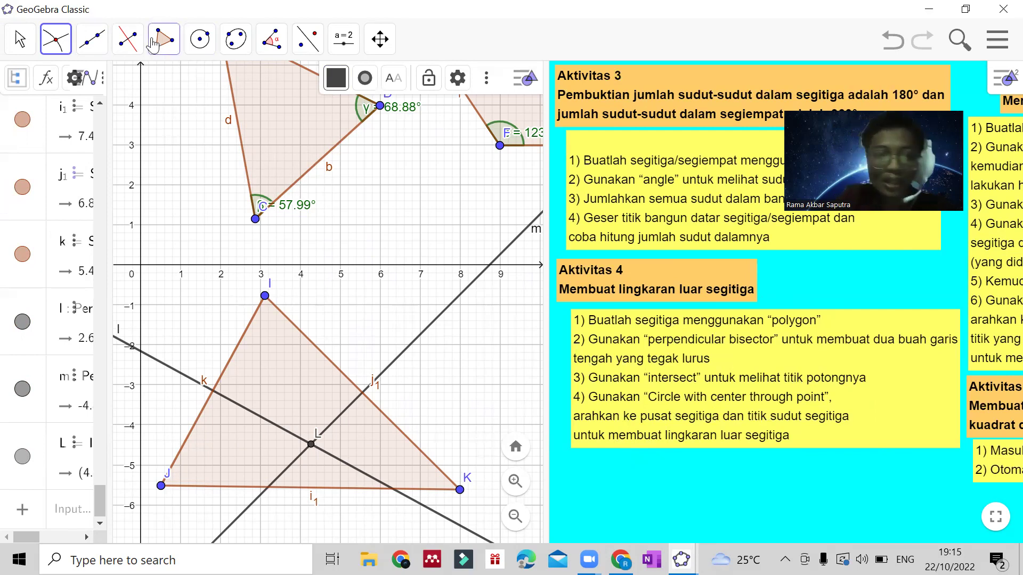
- Draw the triangle's circumscribed circle with Circle with Center through Point, centered at L and passing through vertex I
left_click(196, 44)
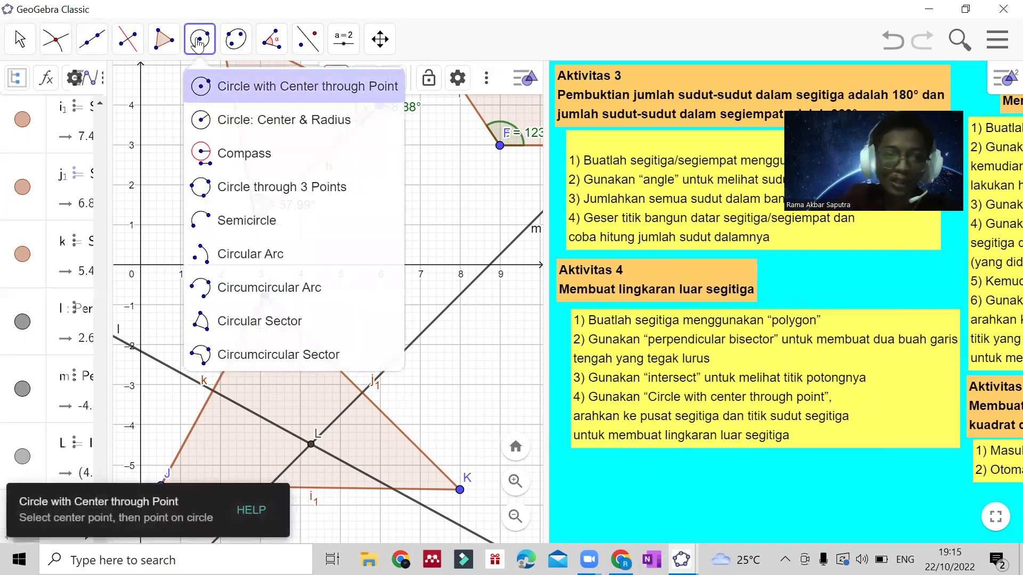
left_click(332, 101)
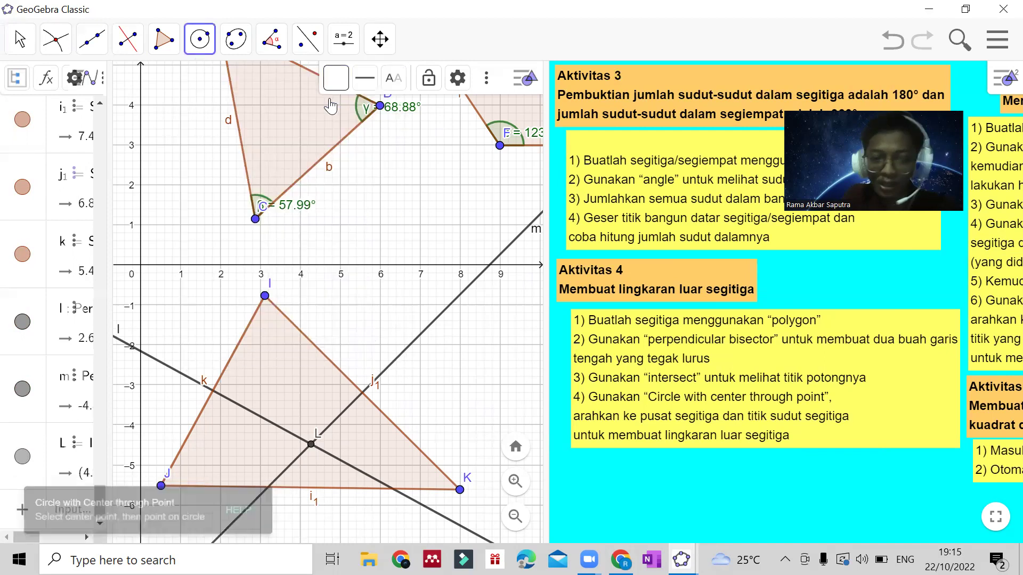
left_click(308, 446)
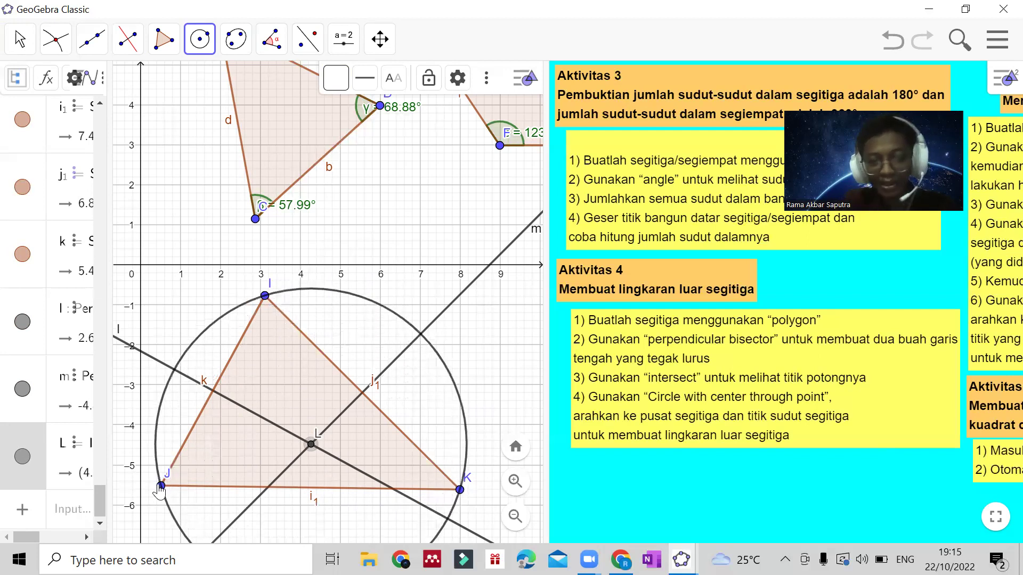
left_click(264, 296)
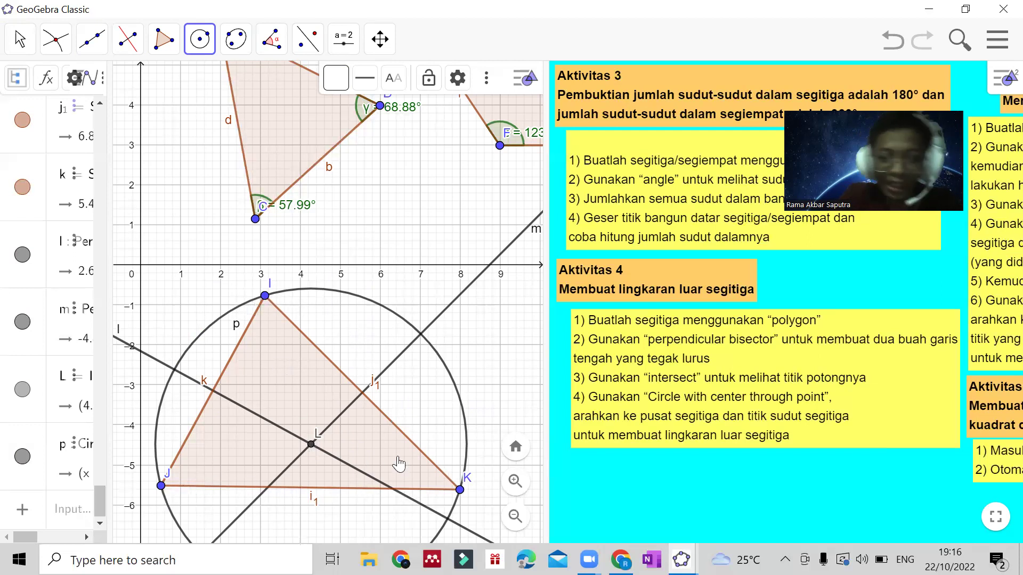
left_click(16, 39)
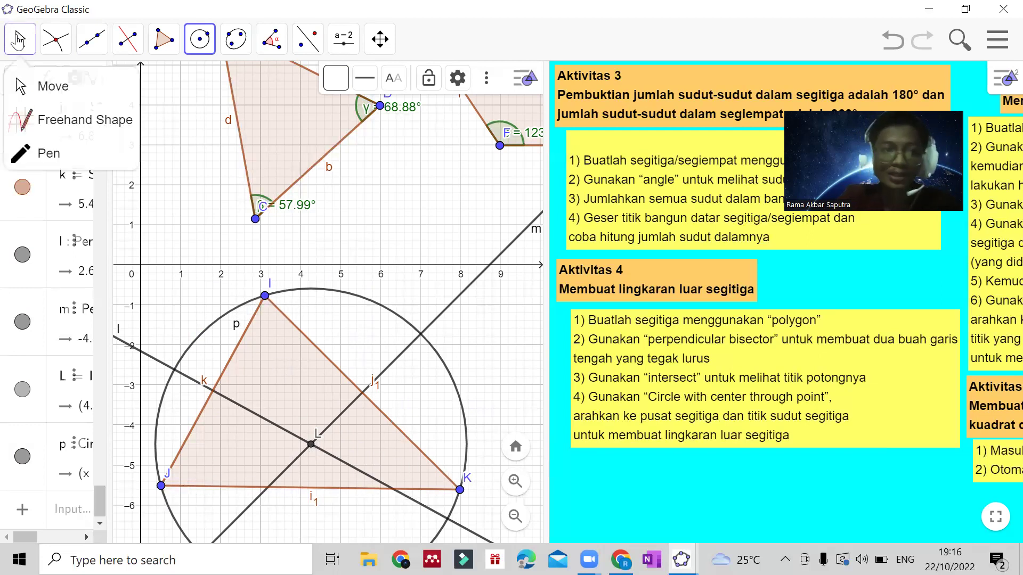
- Reveal the Aktivitas 5 instructions briefly, widen the graphics view and bring the empty plane beside the circle into view
left_click_drag(549, 399, 305, 341)
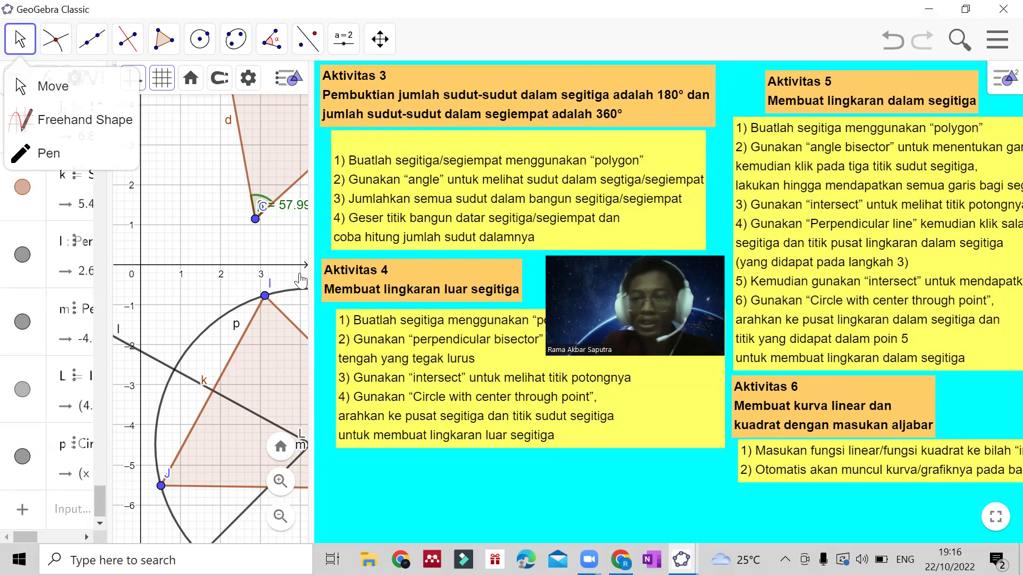
left_click_drag(309, 304, 384, 314)
left_click_drag(542, 322, 726, 322)
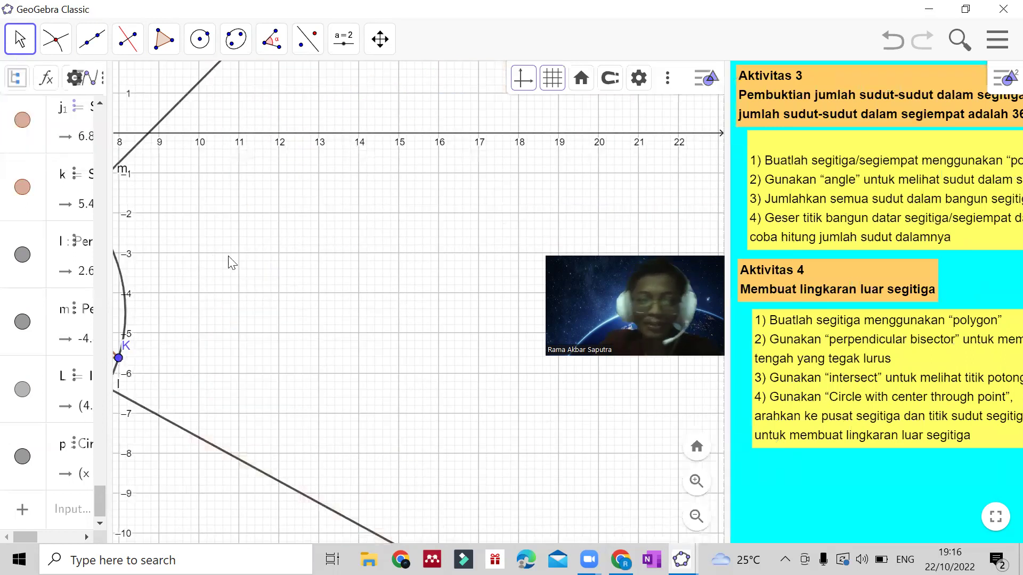
- Draw a triangle beside the circle with the Polygon tool, with vertices at about (14, -2), (10.2, -5.9) and (18.7, -5.9)
left_click(164, 38)
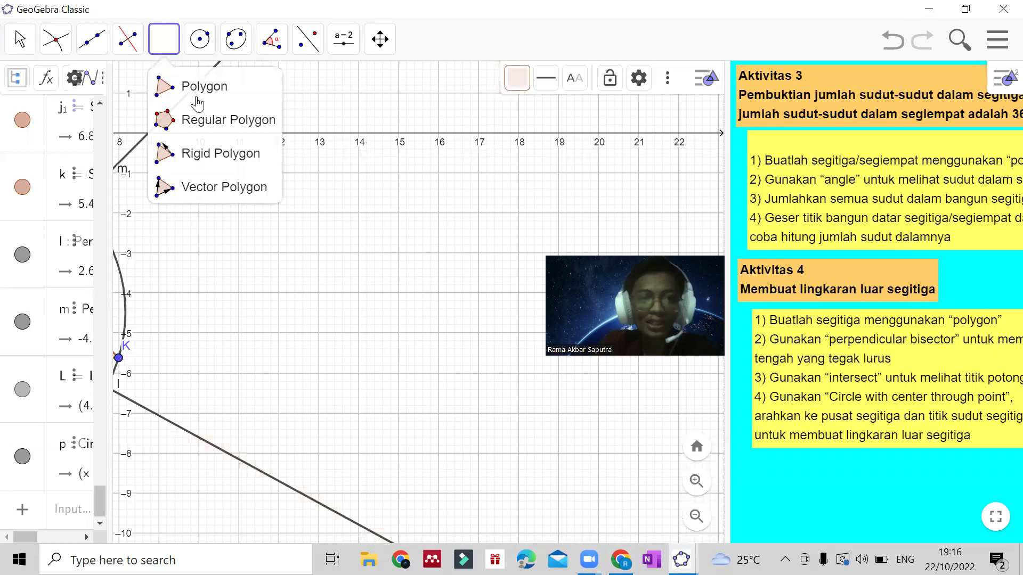
left_click(207, 90)
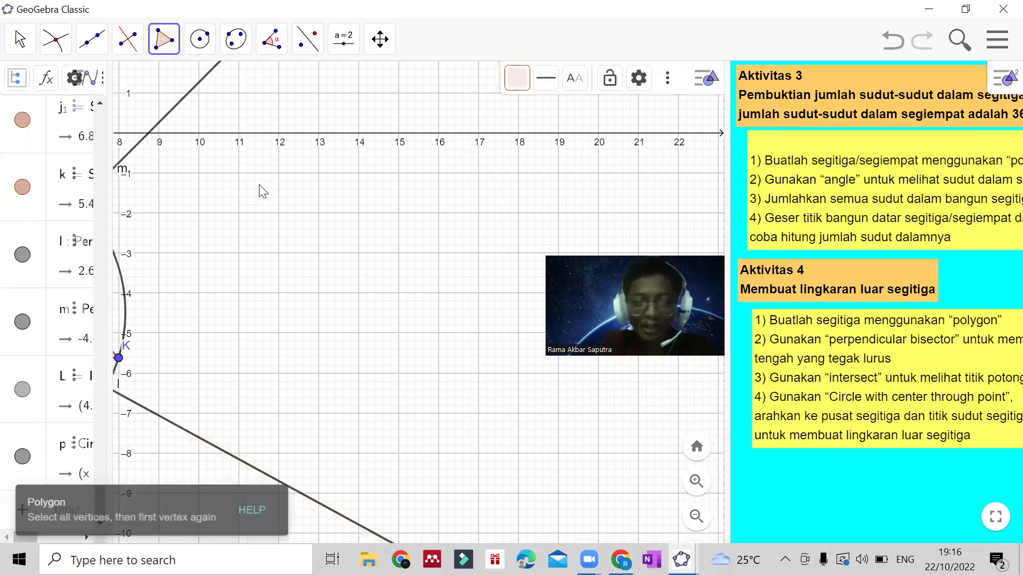
left_click(359, 214)
left_click(208, 370)
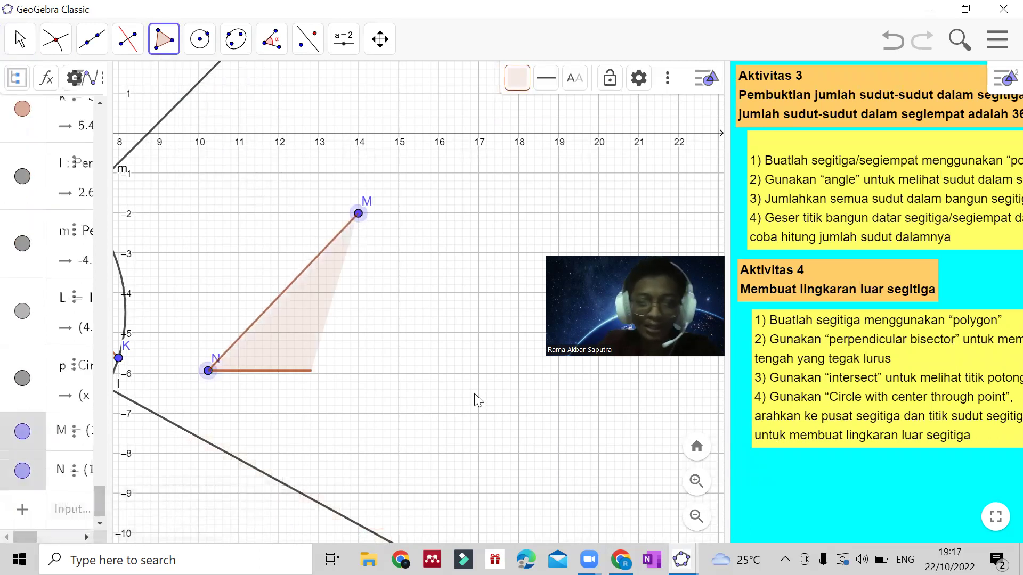
left_click(546, 368)
left_click(358, 214)
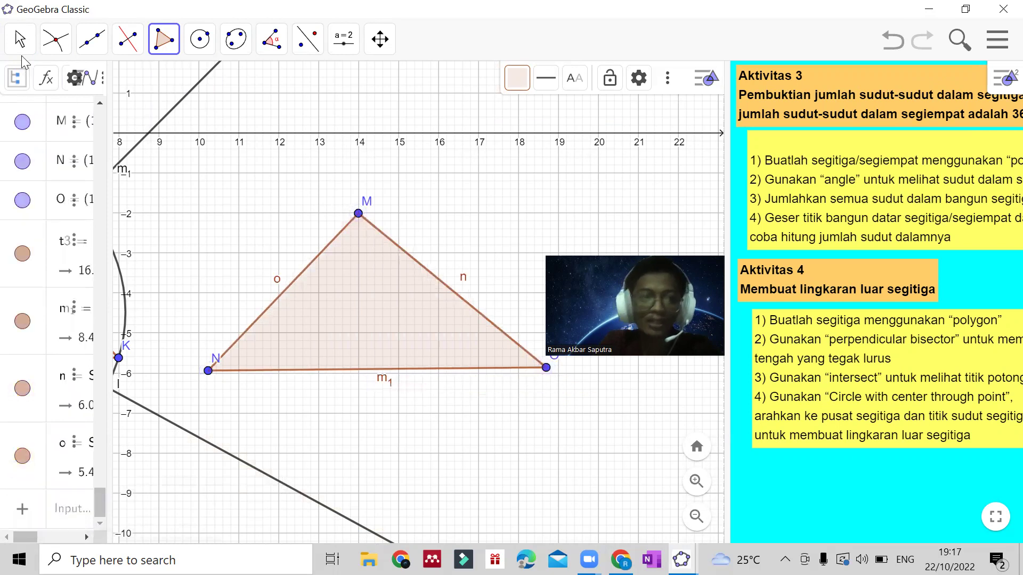
key("Escape")
- Widen the instructions area to read all the Aktivitas 5 steps, and enlarge the graphics view again
left_click(56, 38)
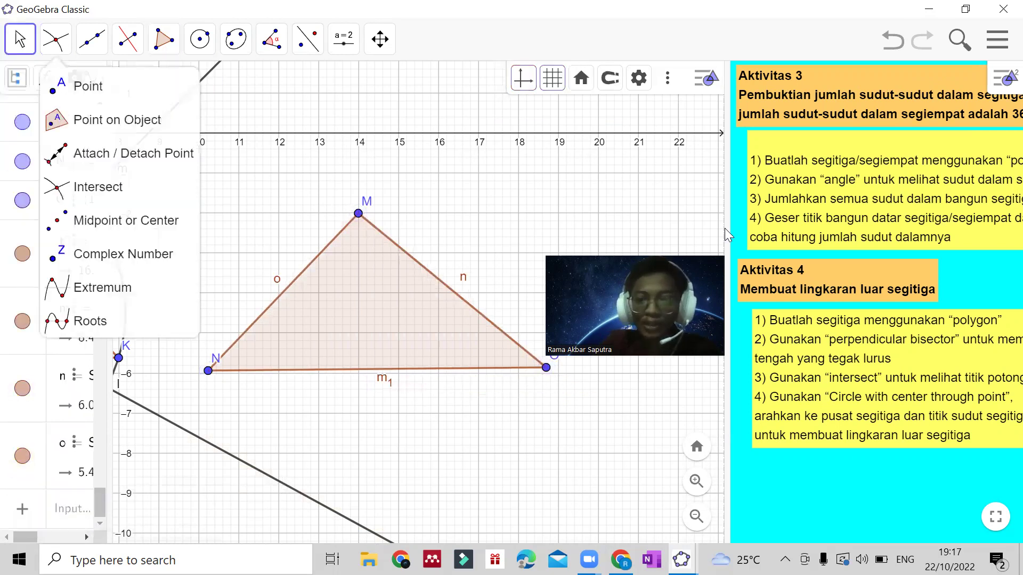
left_click_drag(722, 230, 283, 242)
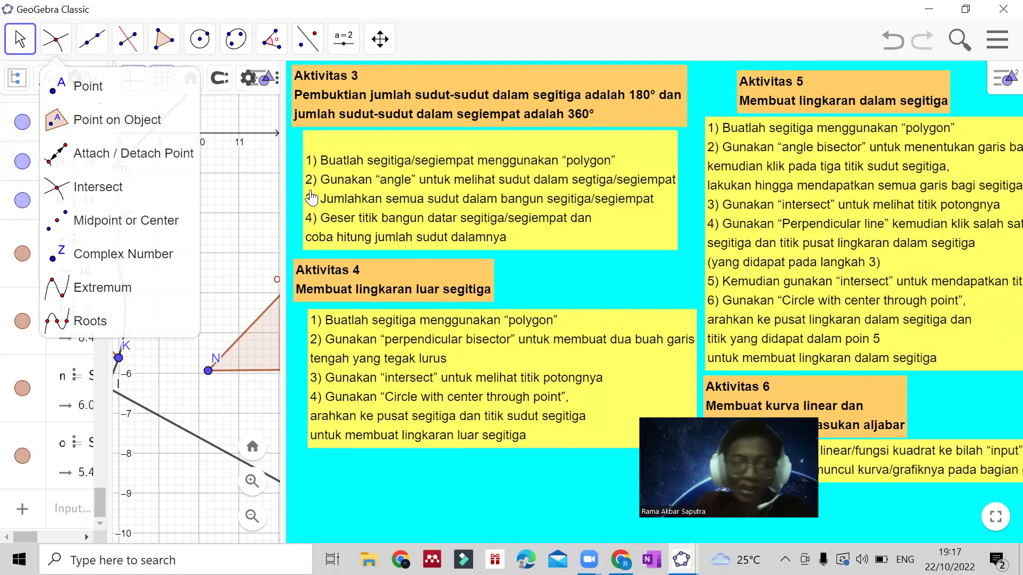
left_click_drag(283, 197, 208, 195)
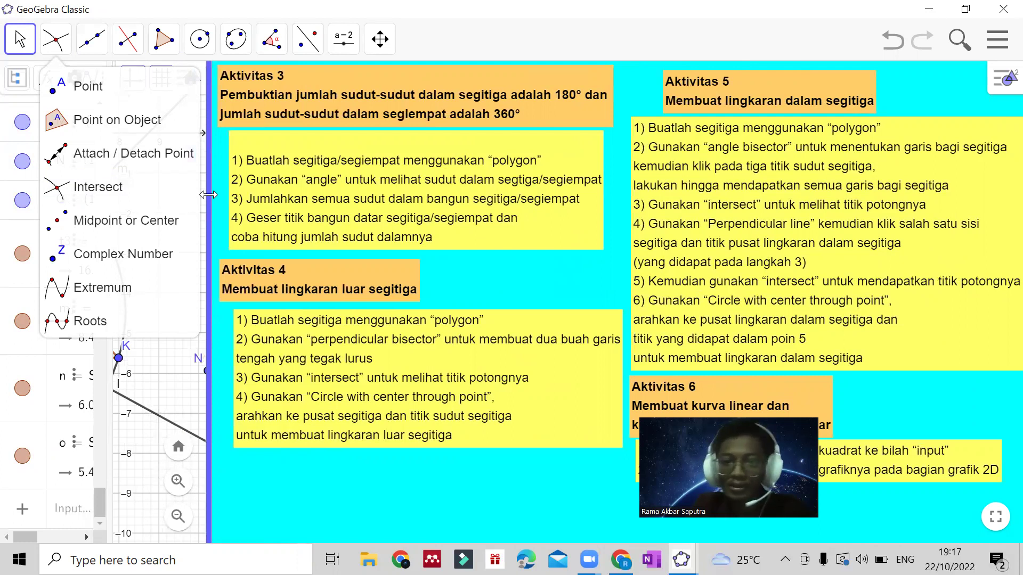
left_click_drag(223, 196, 540, 230)
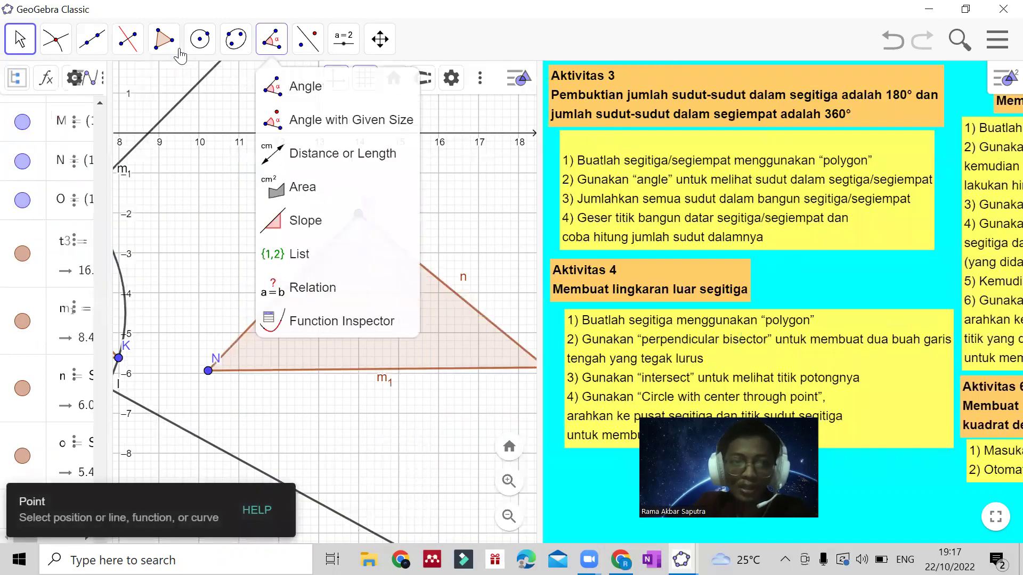
- Widen the graphics view and construct the bisector of the angle at vertex O with Angle Bisector, using points N, O and M
mouse_move(144, 45)
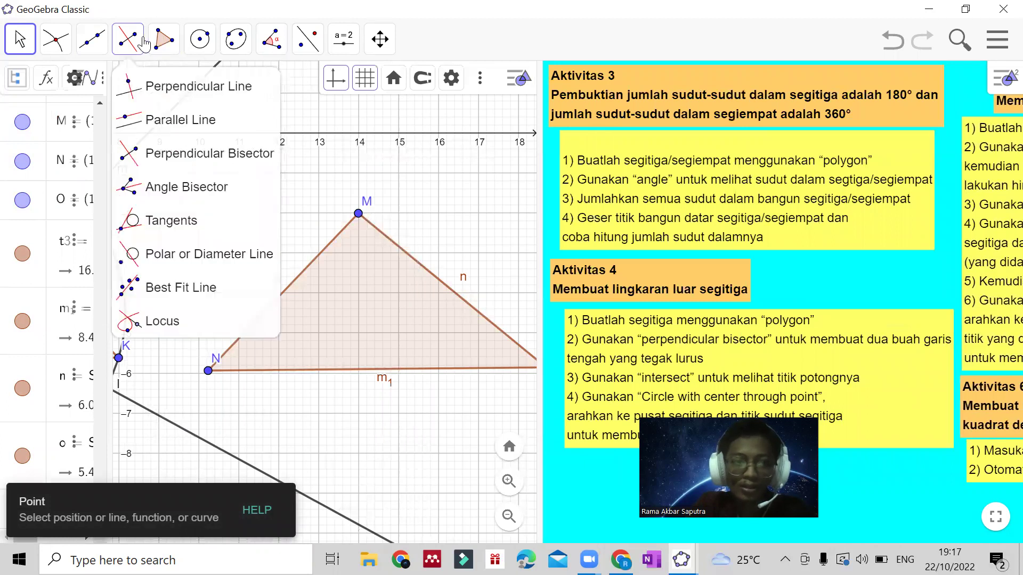
left_click(171, 186)
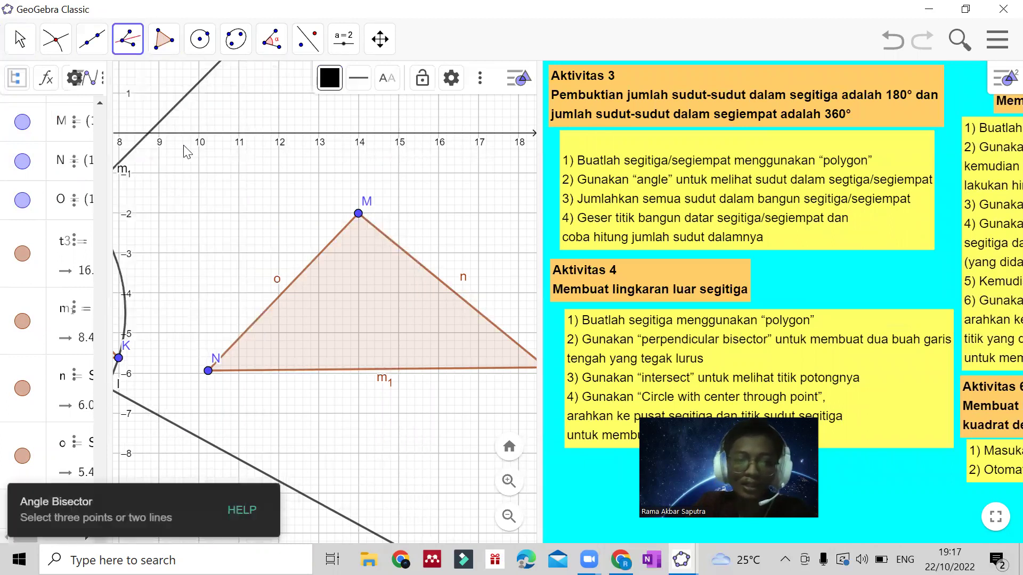
left_click(20, 38)
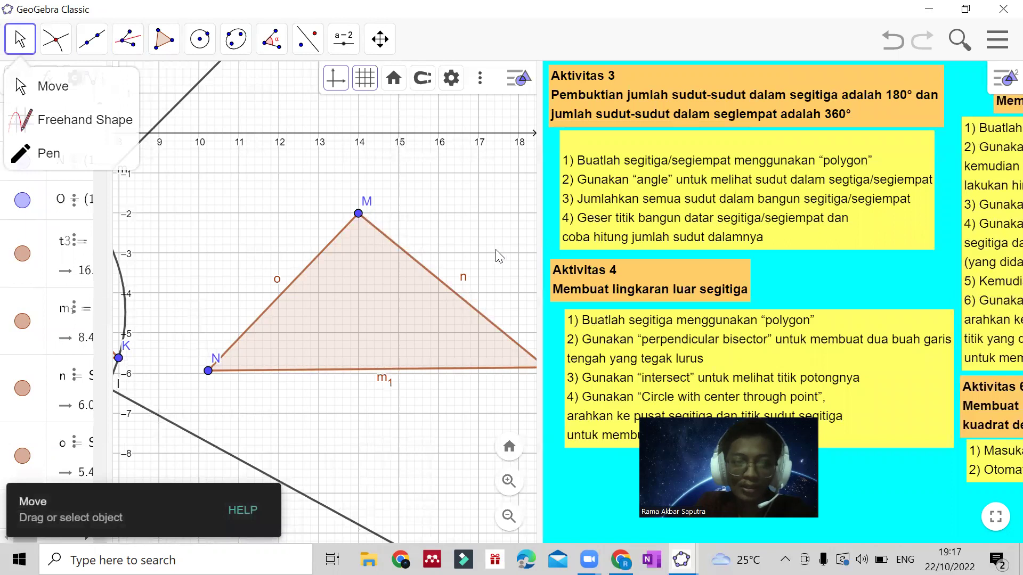
left_click_drag(539, 245, 618, 248)
left_click(128, 38)
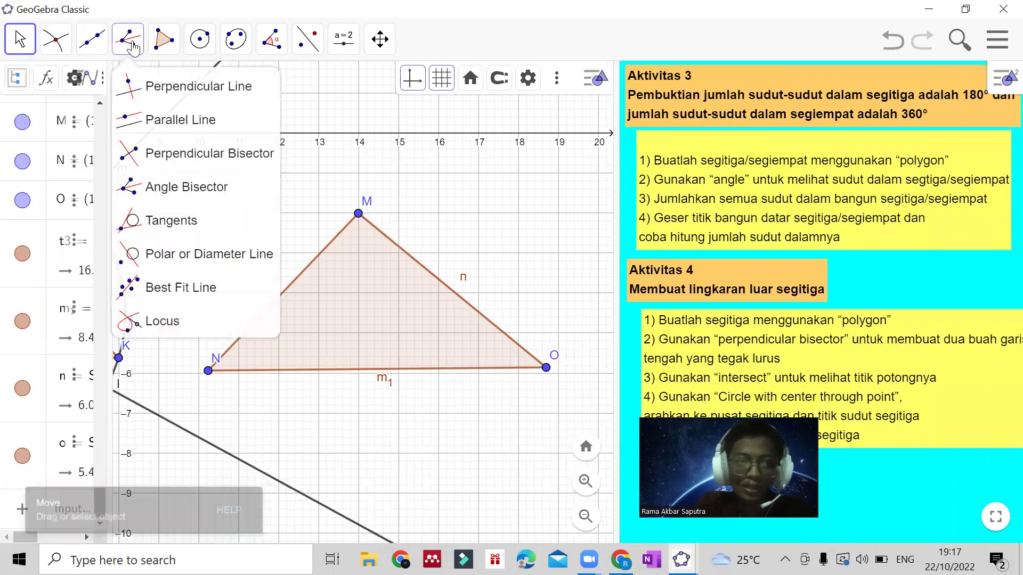
left_click(186, 187)
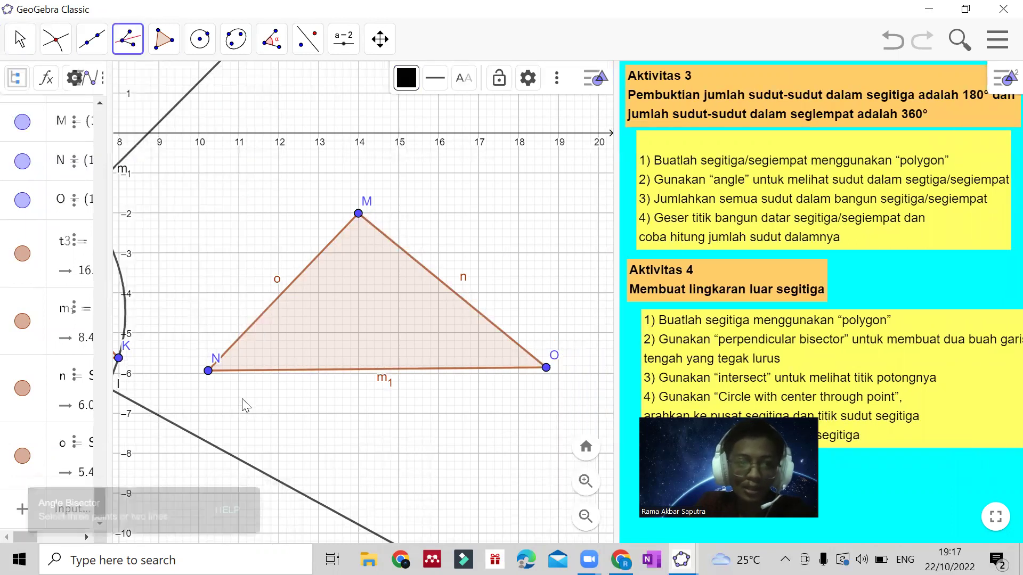
left_click(208, 371)
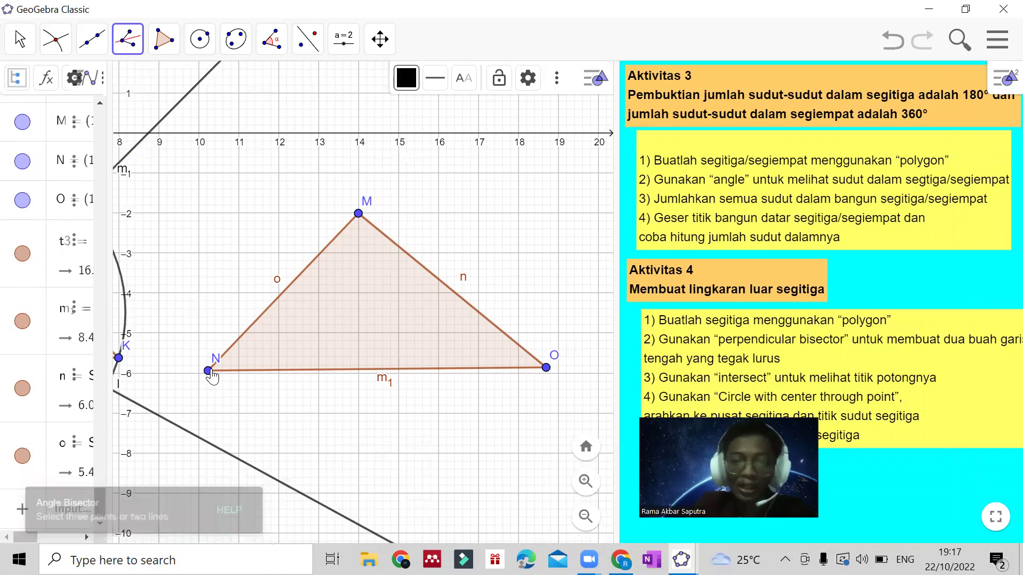
left_click(546, 368)
left_click(358, 214)
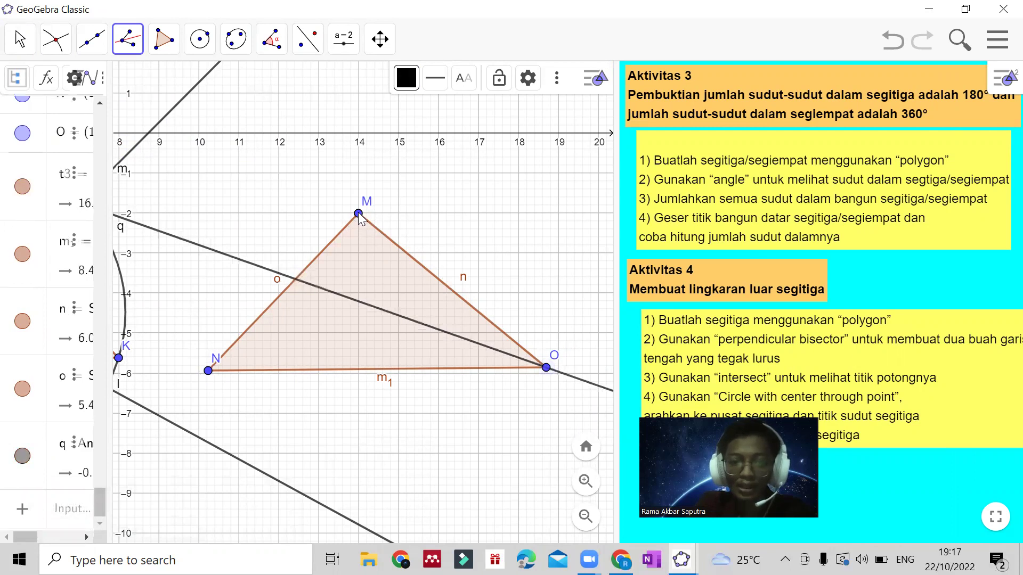
- Construct the angle bisectors at vertices M and N with the Angle Bisector tool, using the triangle's three vertices for each
left_click_drag(616, 271, 234, 273)
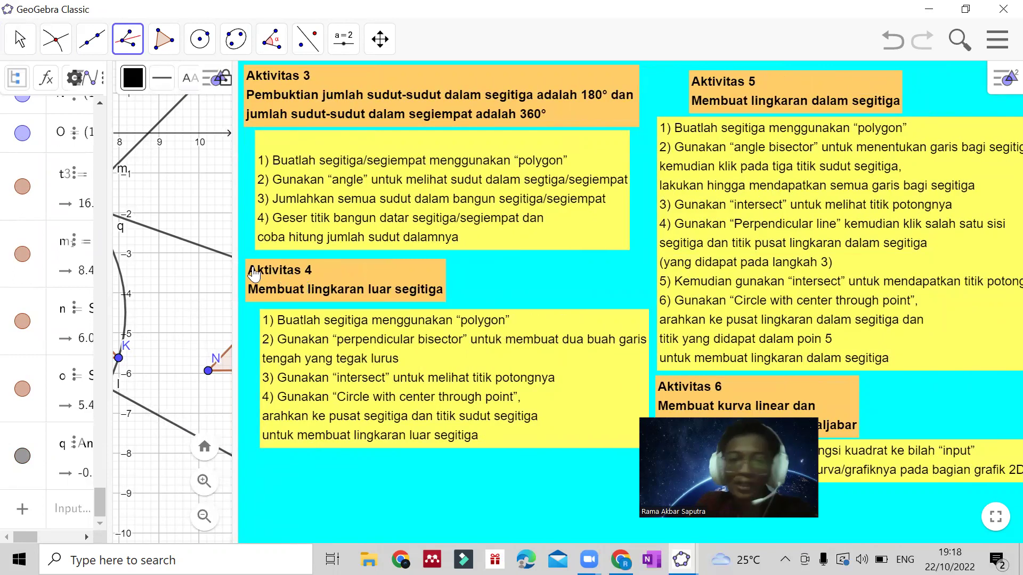
left_click_drag(237, 296, 791, 297)
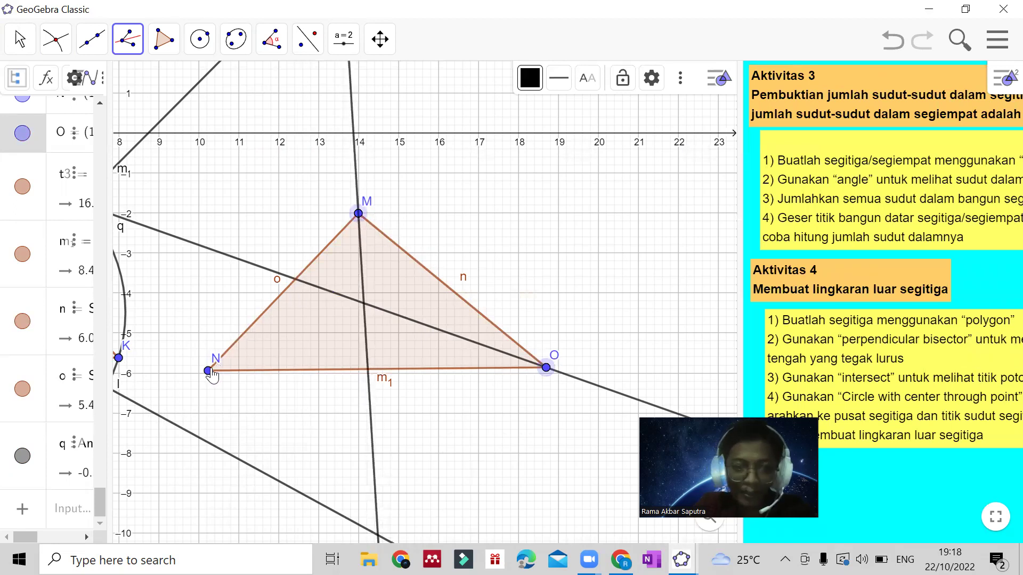
left_click(209, 371)
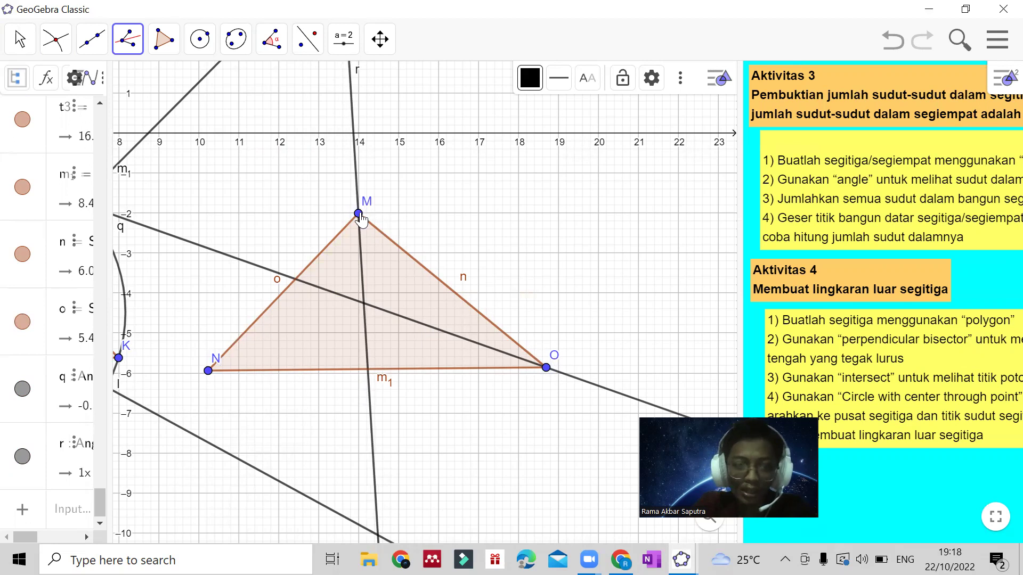
left_click(358, 214)
left_click(208, 371)
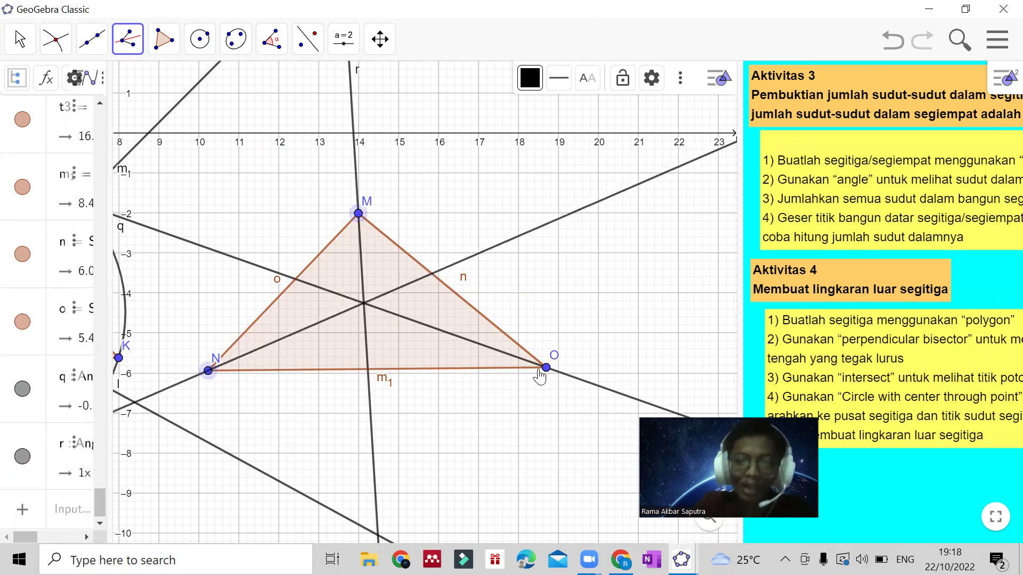
left_click(547, 369)
left_click(20, 38)
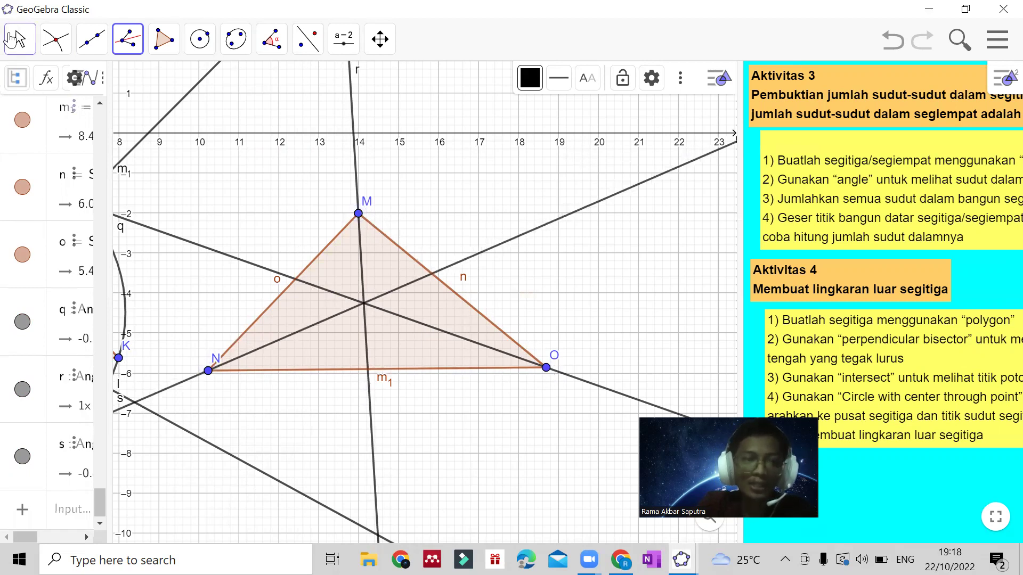
- Mark the intersection point of the angle bisectors from vertices M and N with the Intersect tool
left_click_drag(746, 235, 254, 278)
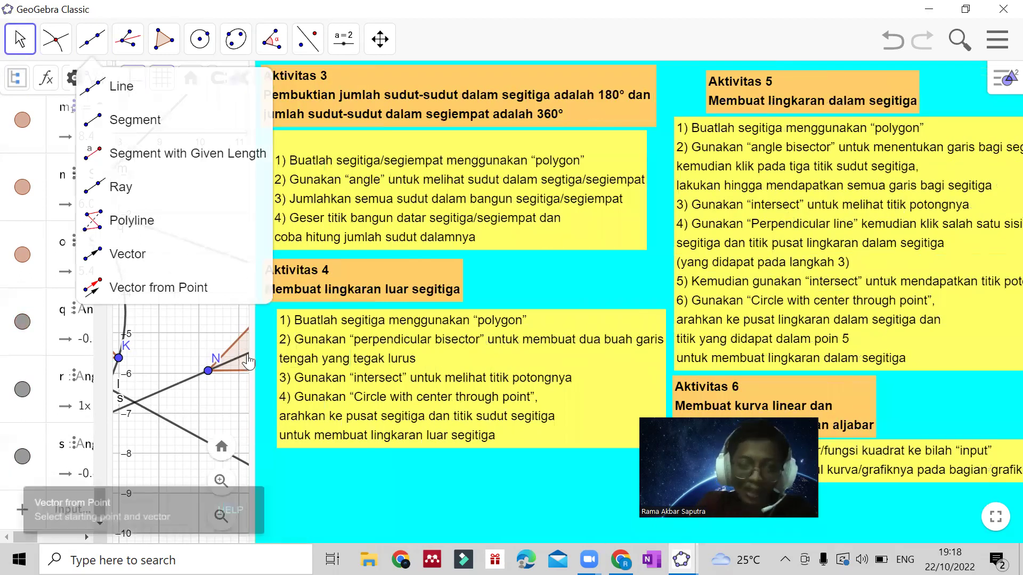
left_click_drag(250, 361, 734, 362)
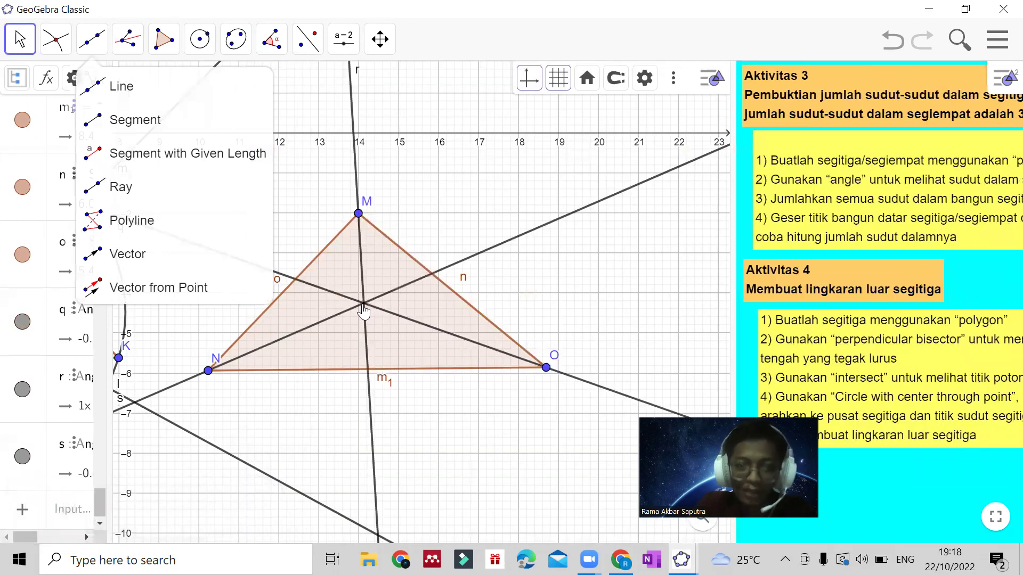
mouse_move(55, 48)
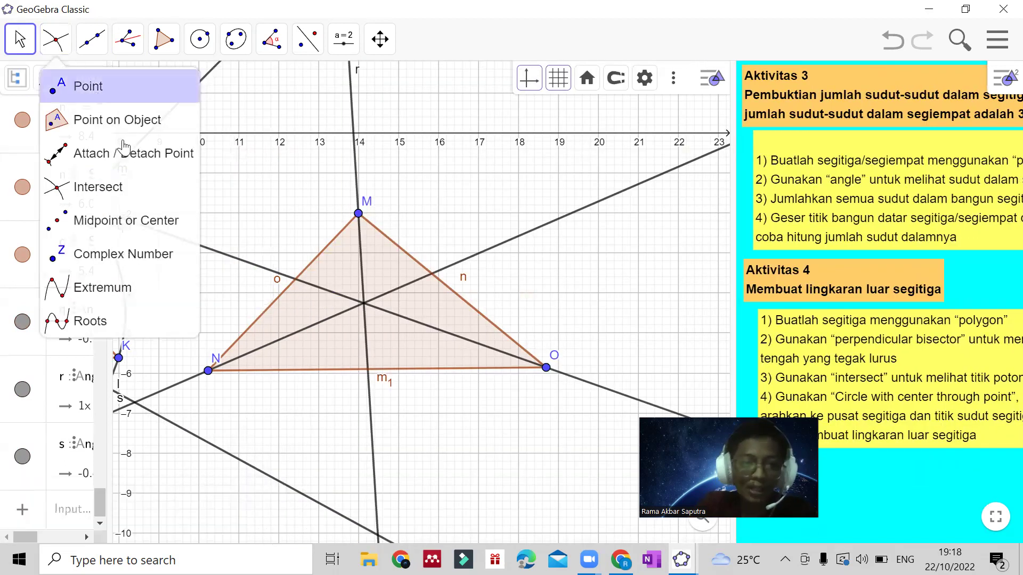
left_click(124, 181)
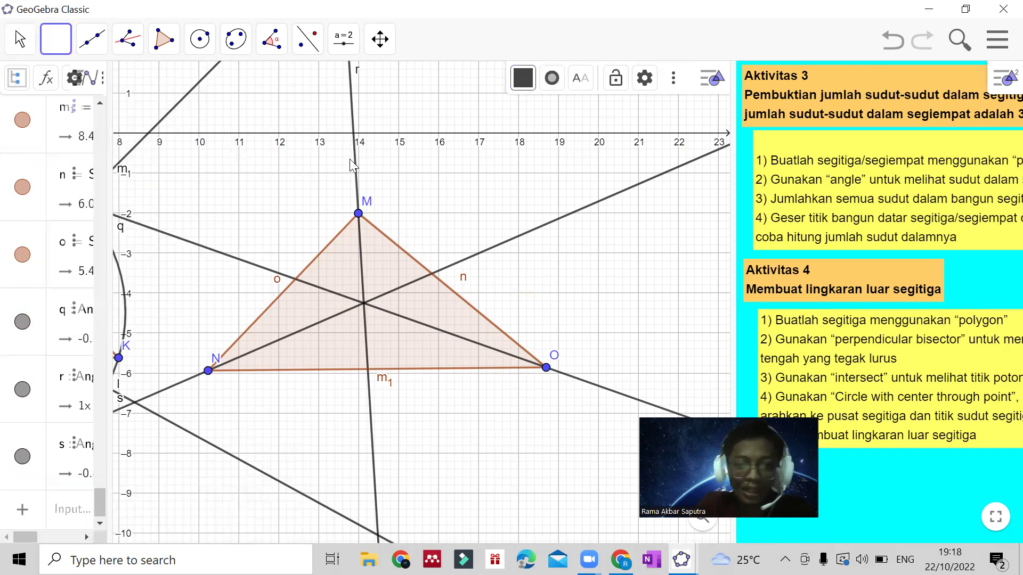
left_click(519, 237)
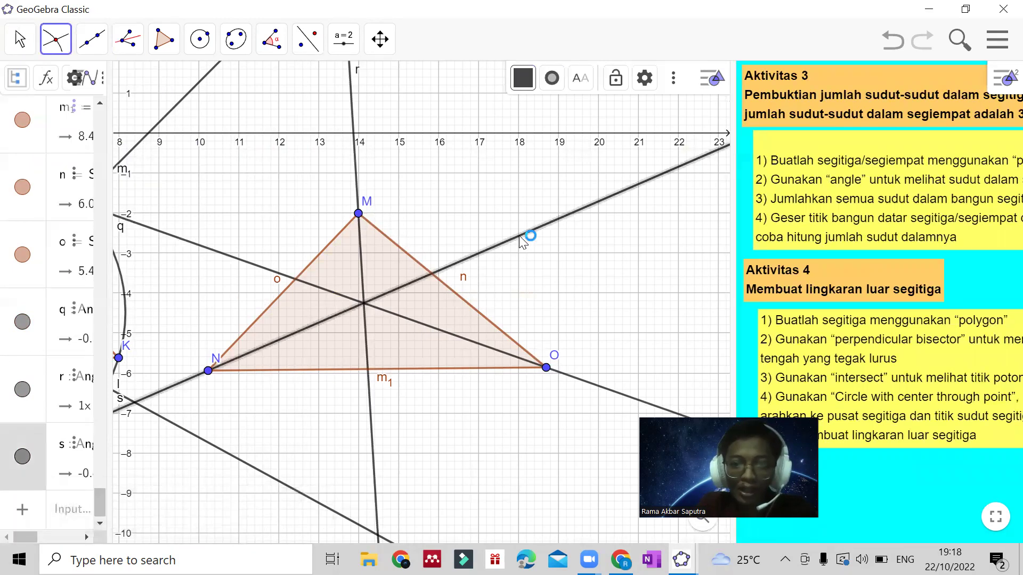
left_click(355, 191)
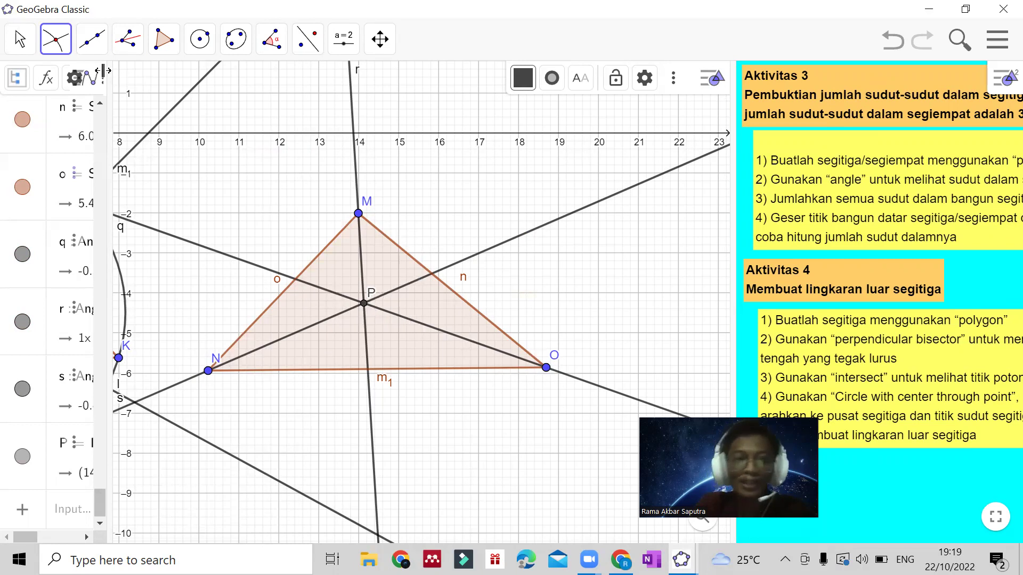
- Widen the instructions area to read the remaining Aktivitas 5 steps, and lock the Aktivitas 5 heading text in place
left_click(20, 39)
left_click_drag(729, 340, 281, 335)
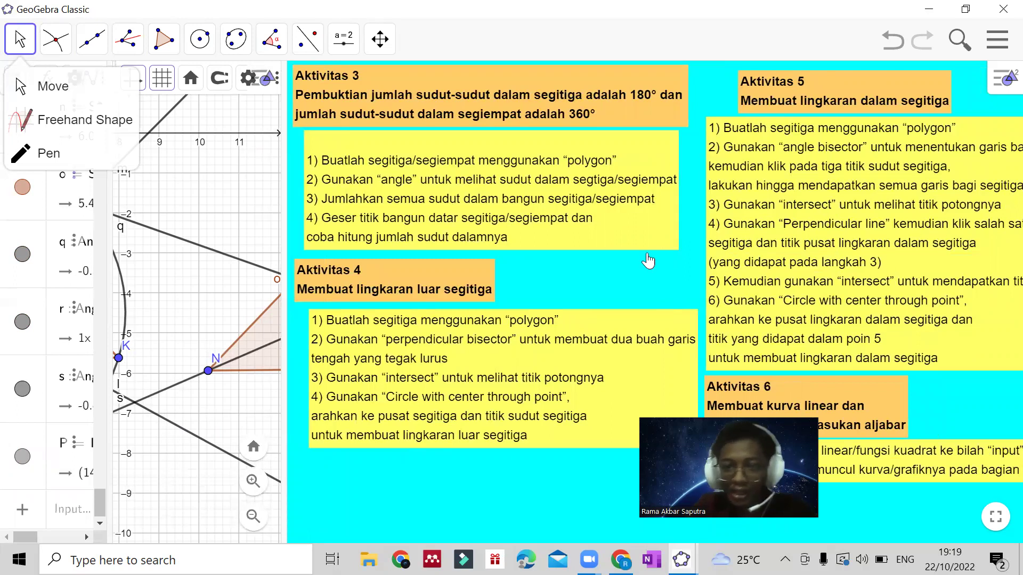
left_click_drag(281, 310, 209, 316)
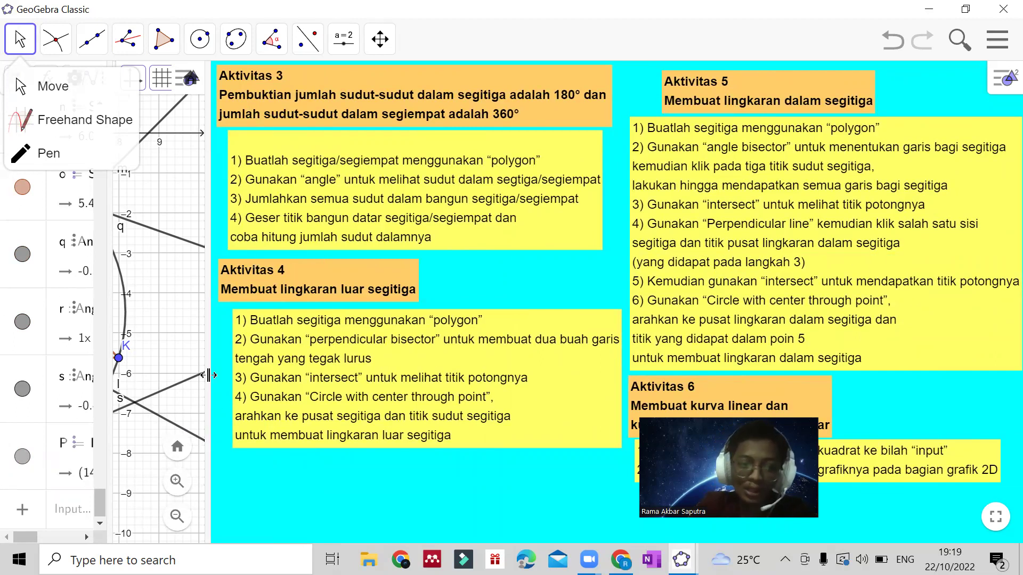
left_click_drag(208, 375, 220, 376)
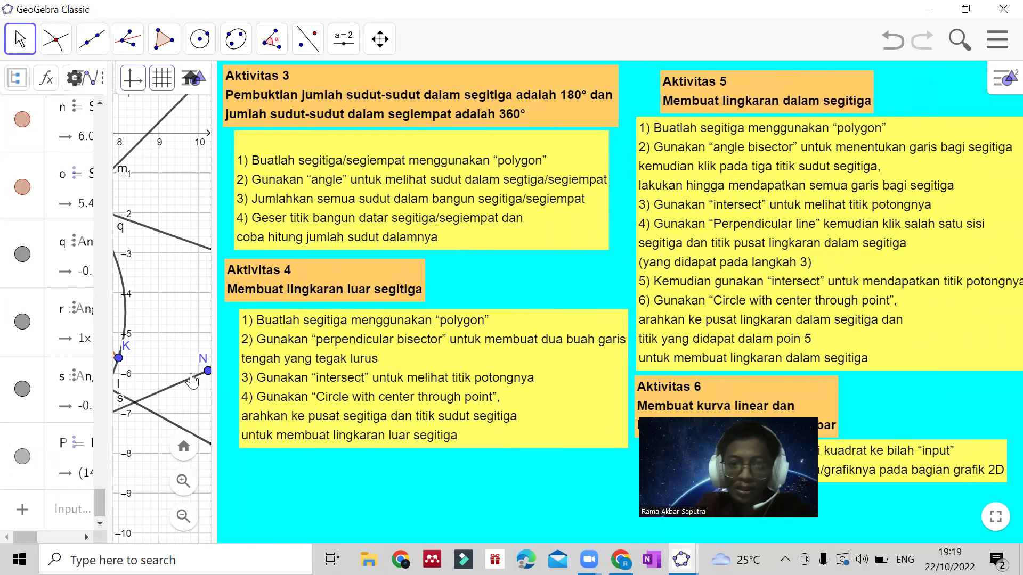
right_click(768, 89)
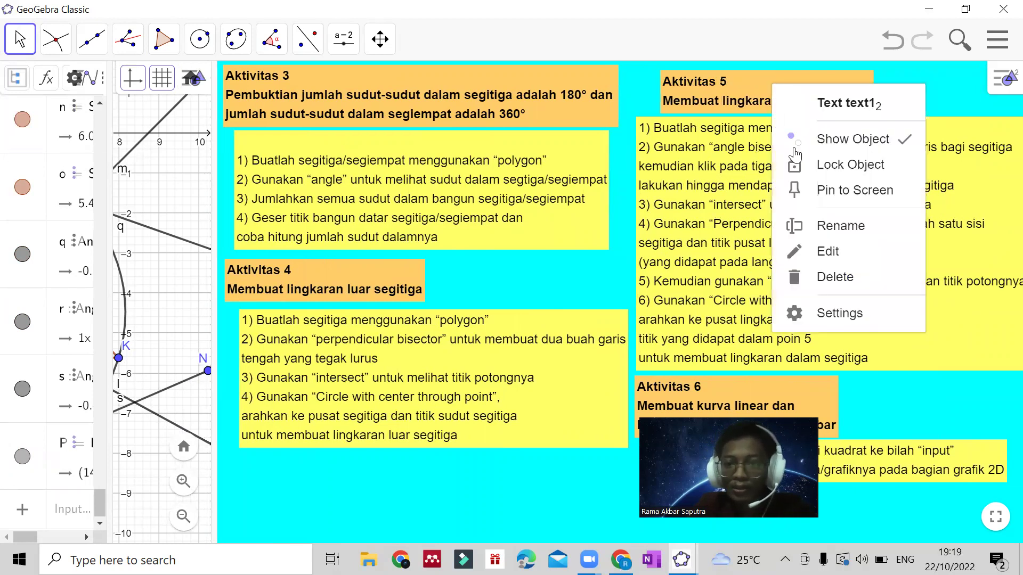
left_click(811, 175)
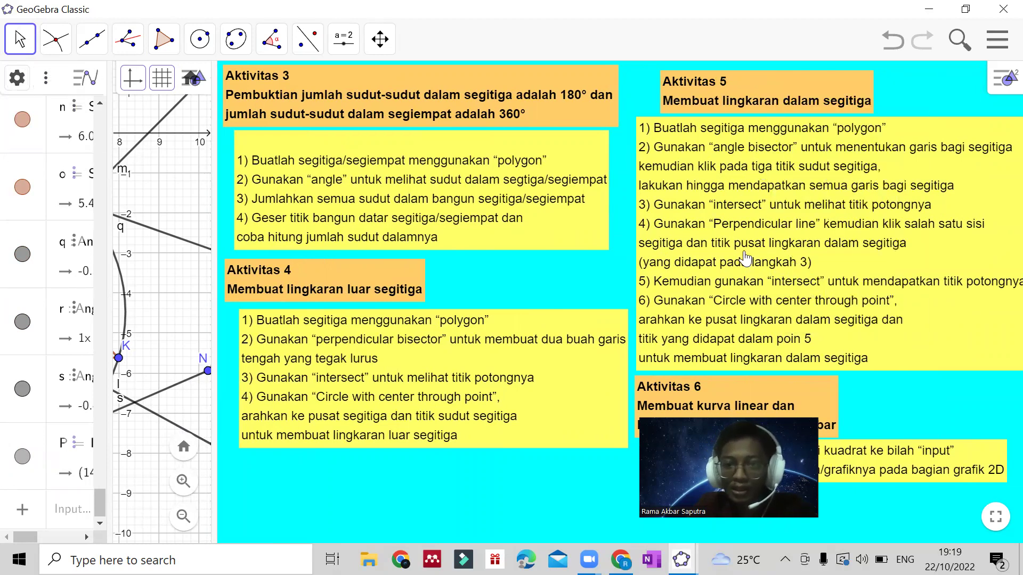
- Enlarge the graphics view and draw a line through P perpendicular to side NO with the Perpendicular Line tool
left_click_drag(212, 296, 532, 299)
left_click_drag(612, 303, 615, 305)
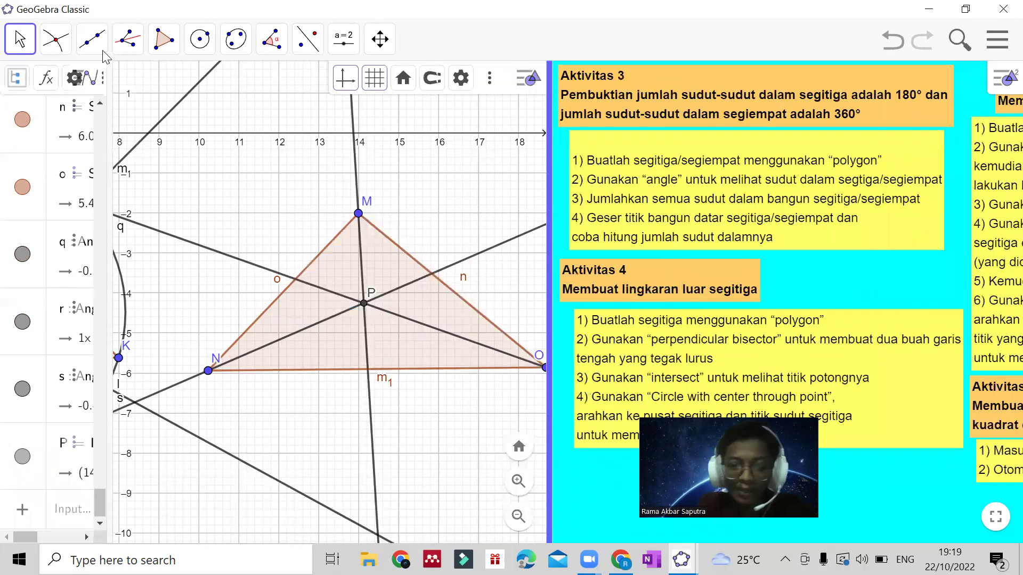
left_click(126, 52)
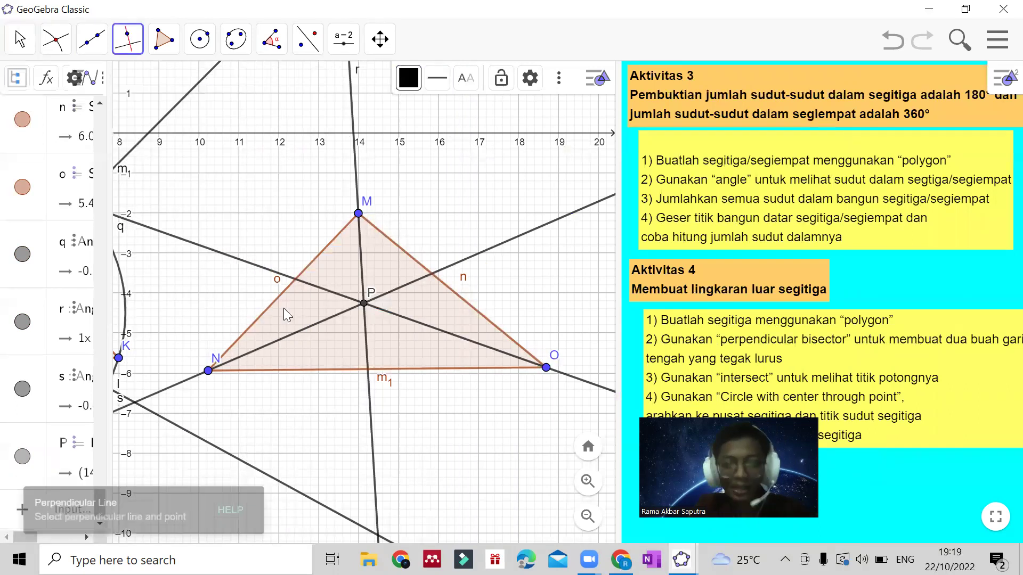
left_click(364, 305)
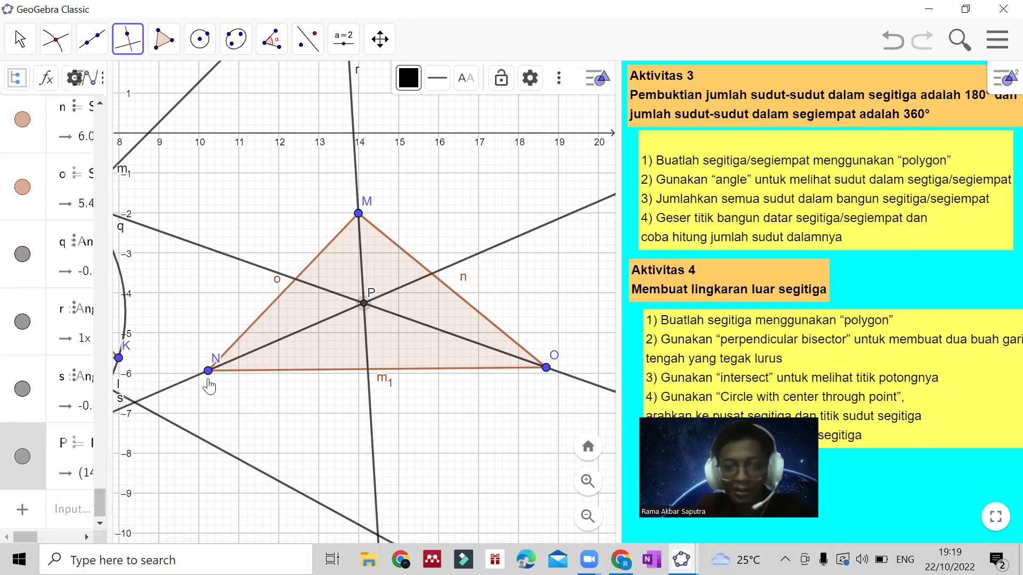
left_click(339, 375)
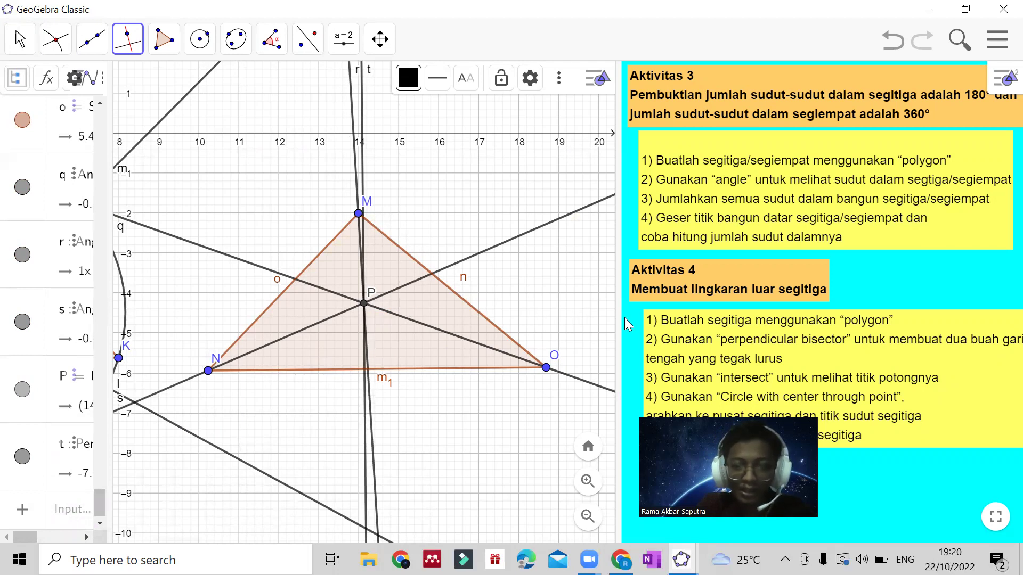
- Mark the point where the perpendicular through P meets side NO with the Intersect tool
left_click_drag(620, 322, 563, 364)
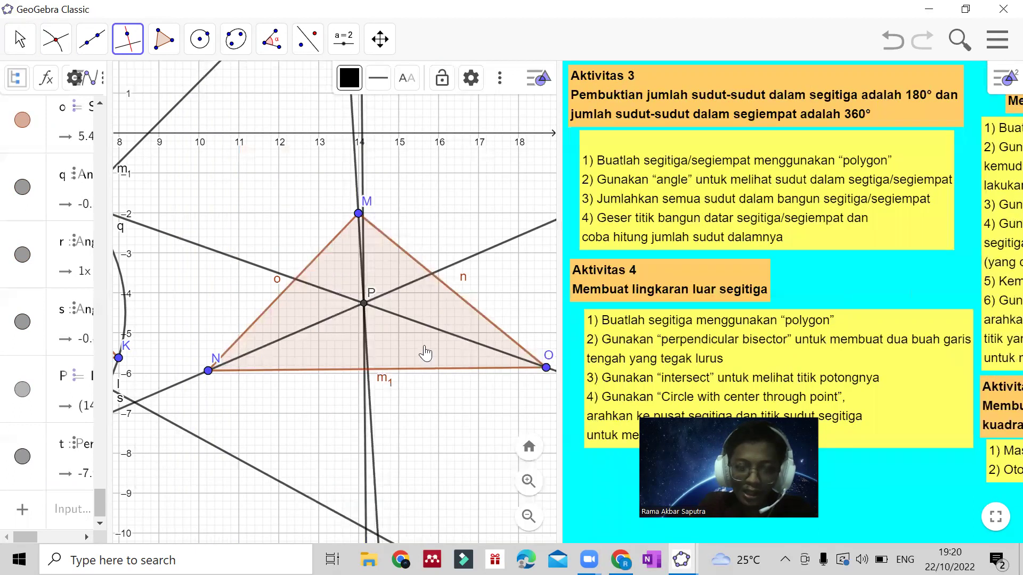
left_click(56, 40)
left_click(96, 187)
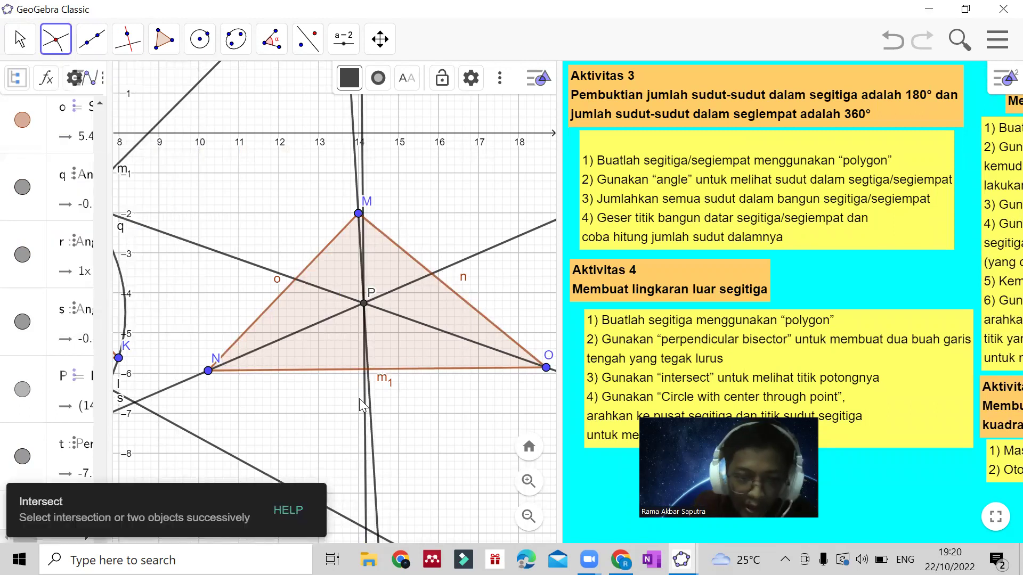
left_click(367, 494)
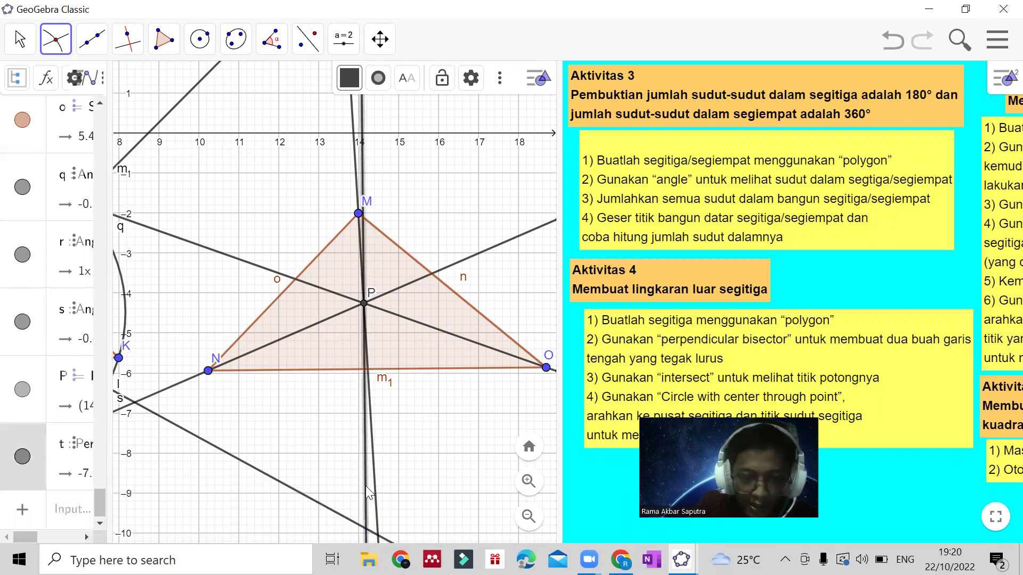
left_click(406, 373)
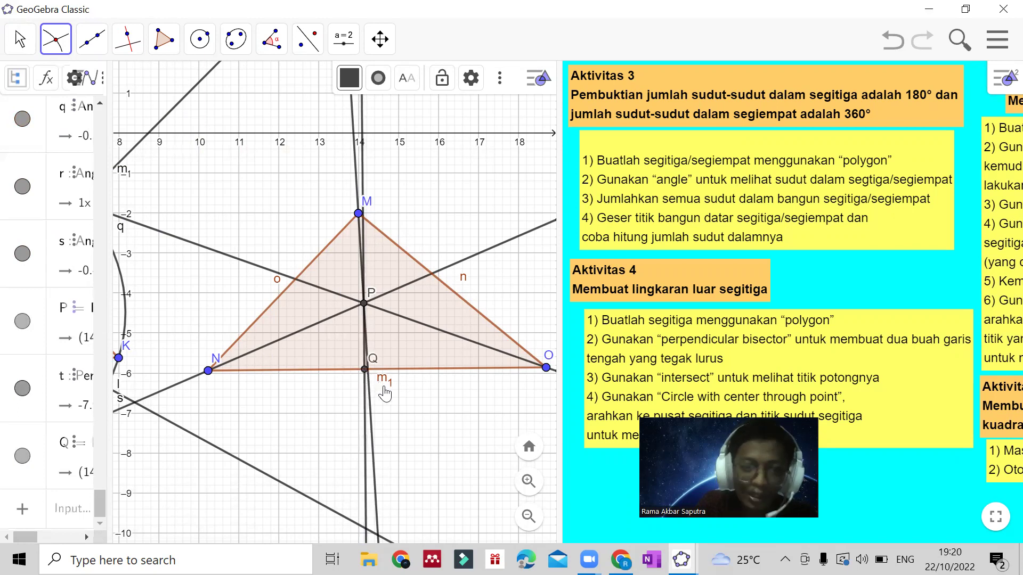
- Zoom in on the triangle and shift the view to examine points P and Q along the perpendicular line
left_click(528, 481)
left_click(528, 481)
left_click(536, 484)
left_click(536, 485)
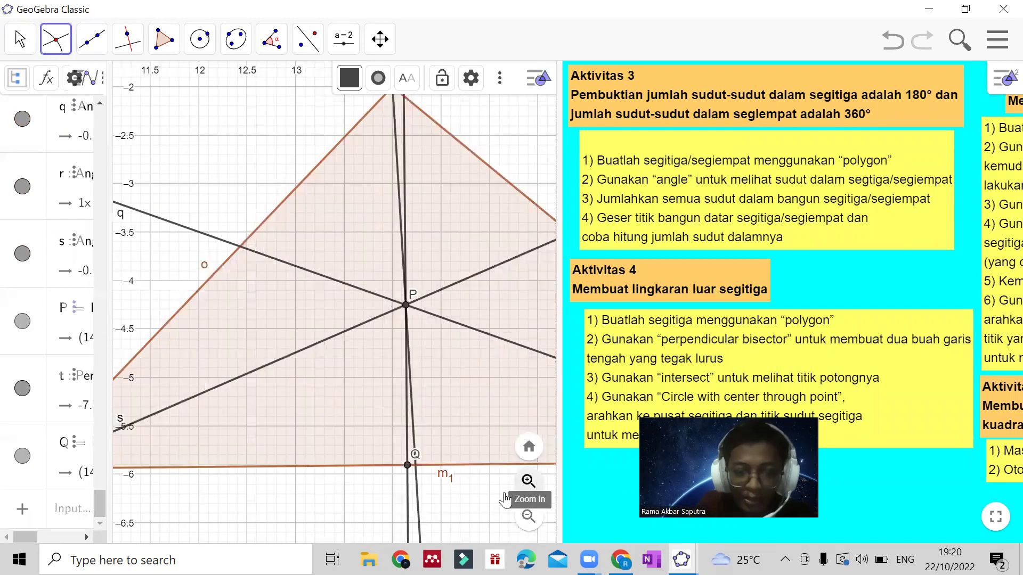
left_click(527, 515)
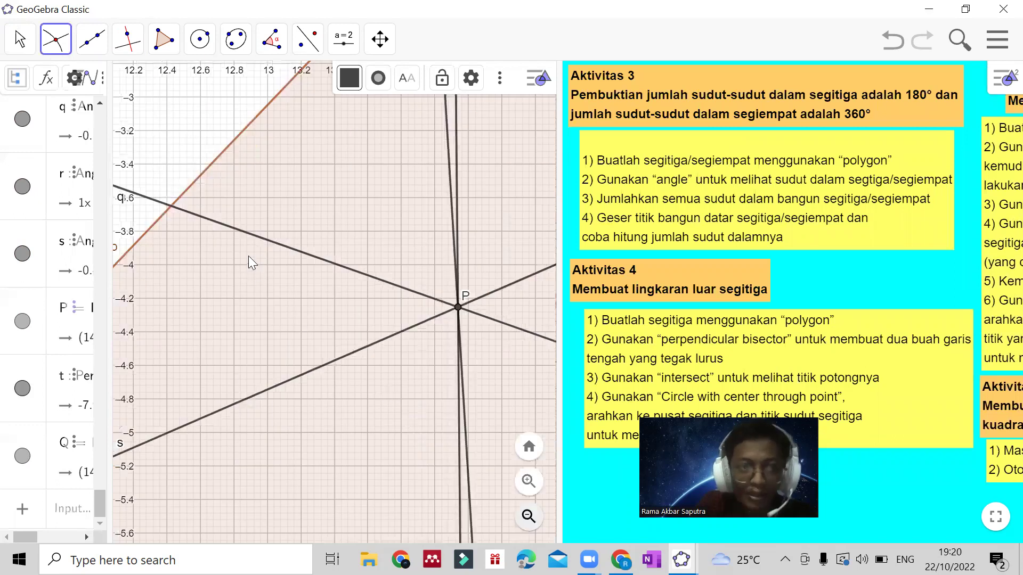
left_click(21, 54)
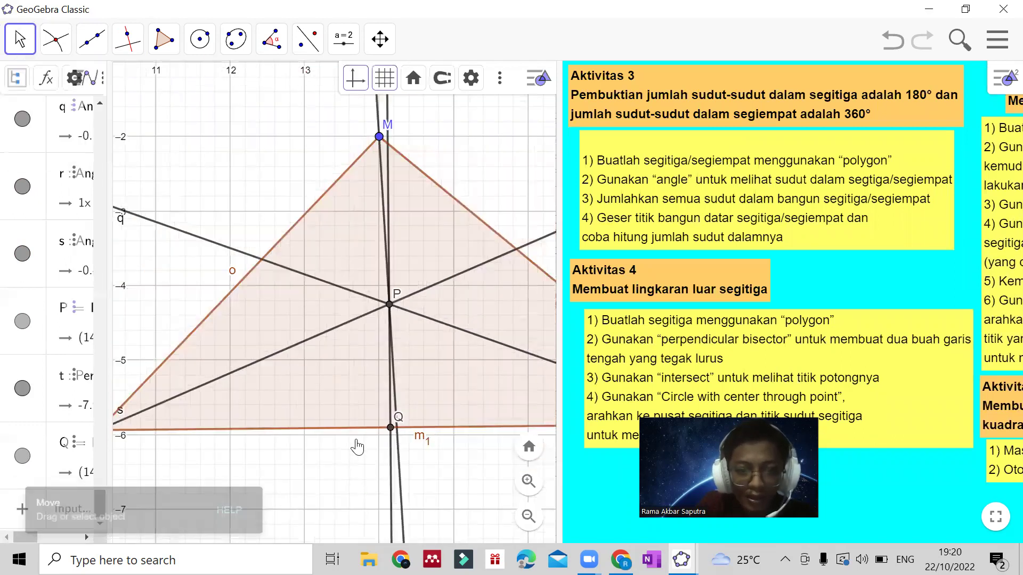
left_click_drag(391, 453, 392, 419)
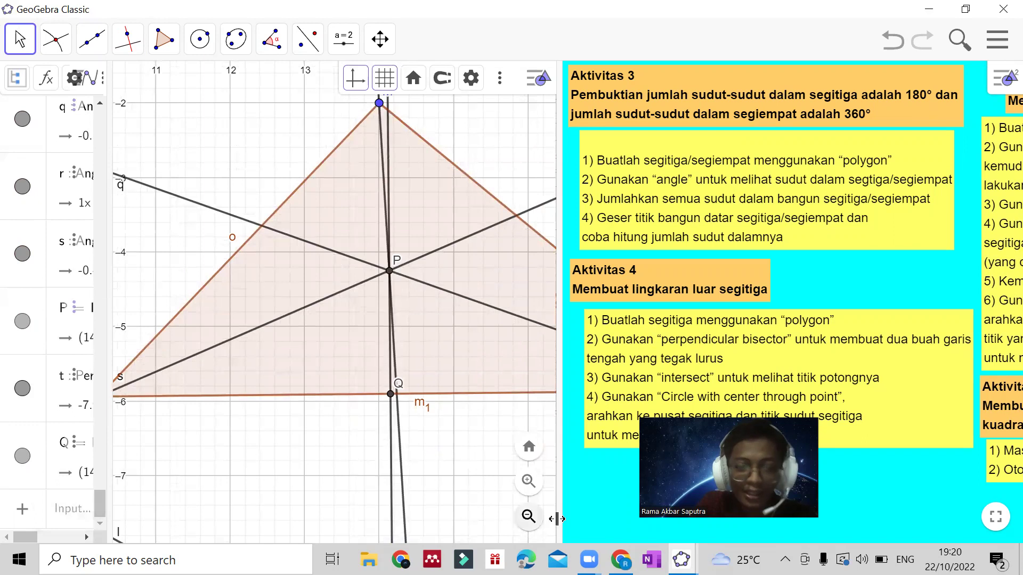
- Review the Aktivitas 5 instructions for drawing the inscribed circle, and bring triangle MNO fully back into view
left_click(533, 523)
left_click(534, 523)
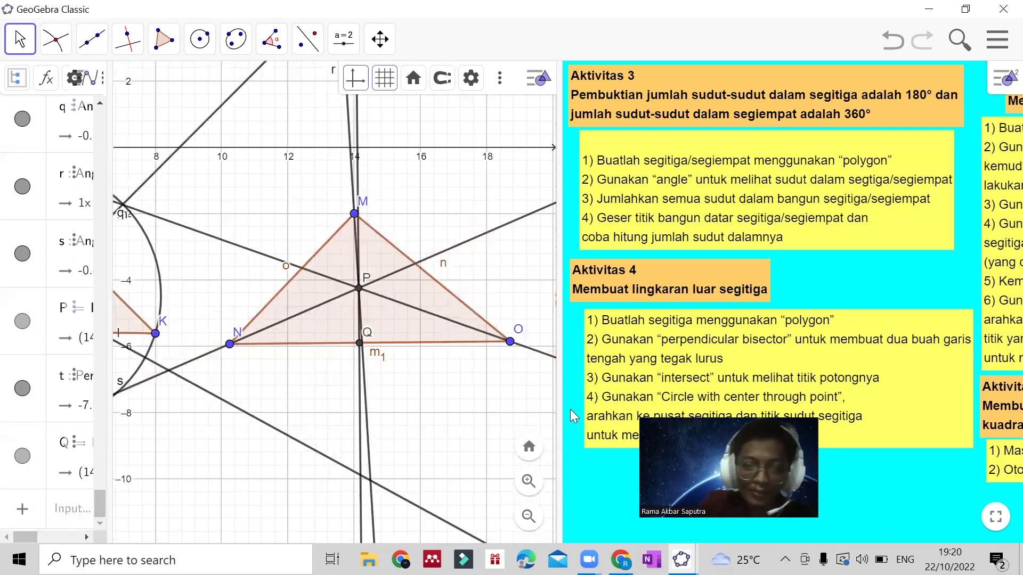
left_click_drag(557, 408, 358, 406)
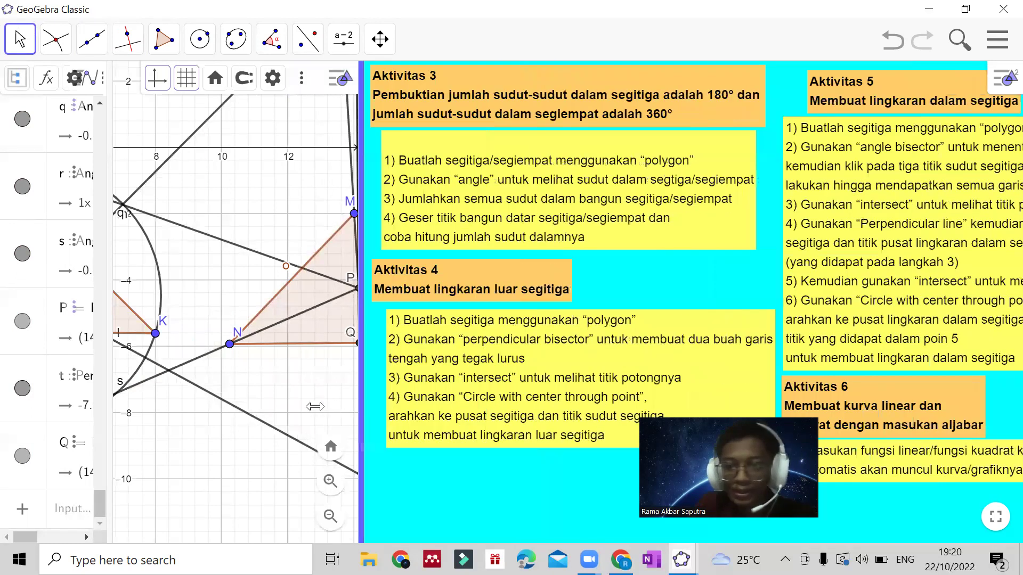
left_click_drag(289, 403, 292, 403)
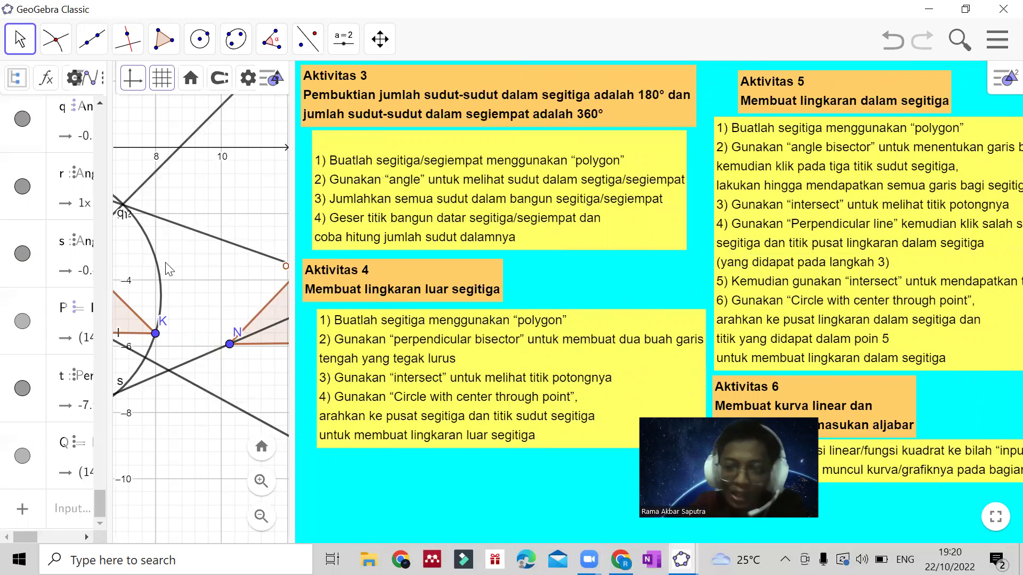
left_click_drag(293, 341, 611, 370)
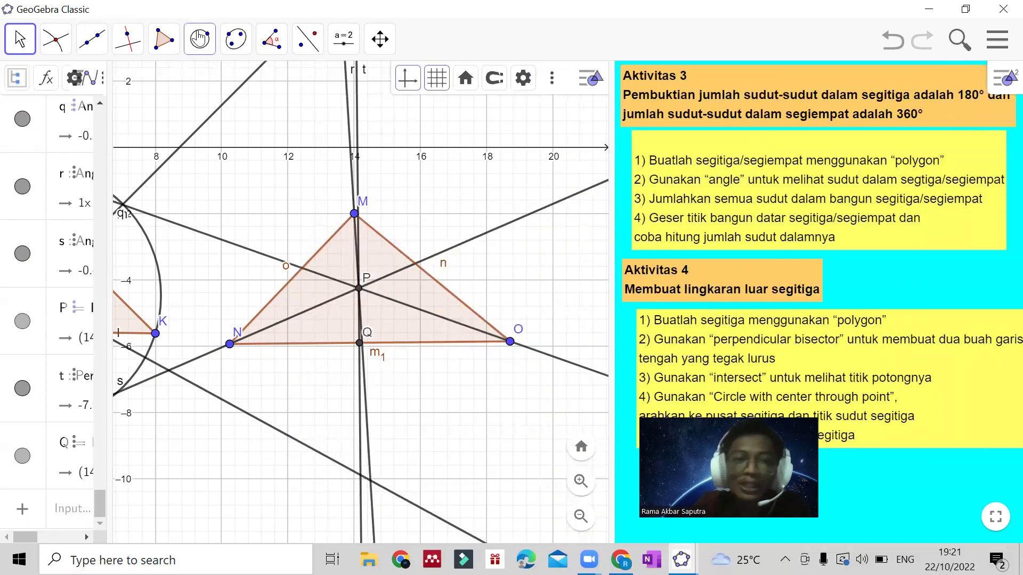
- Draw the inscribed circle centred at P and passing through Q with the Circle with Center through Point tool
left_click(200, 38)
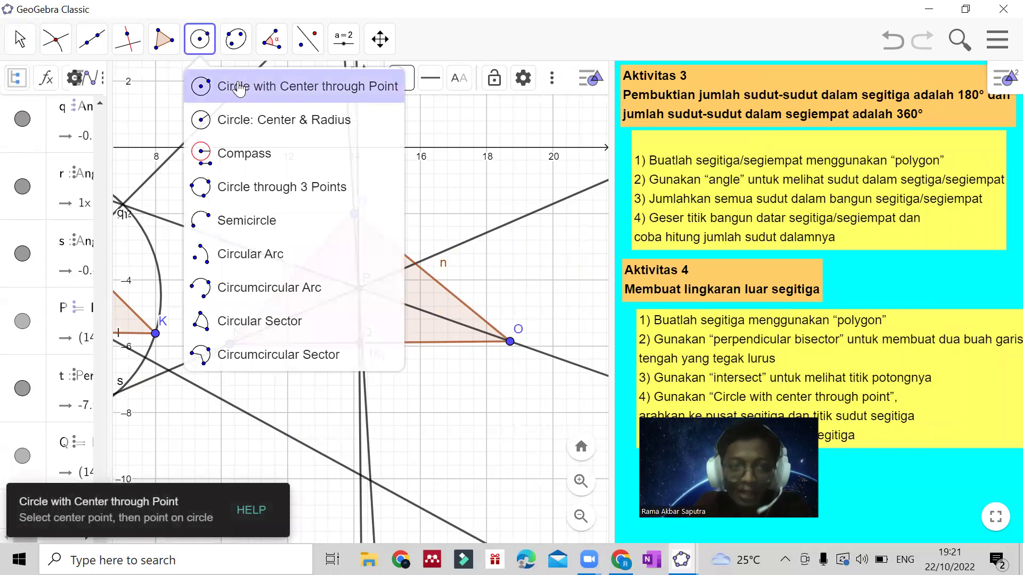
left_click(239, 89)
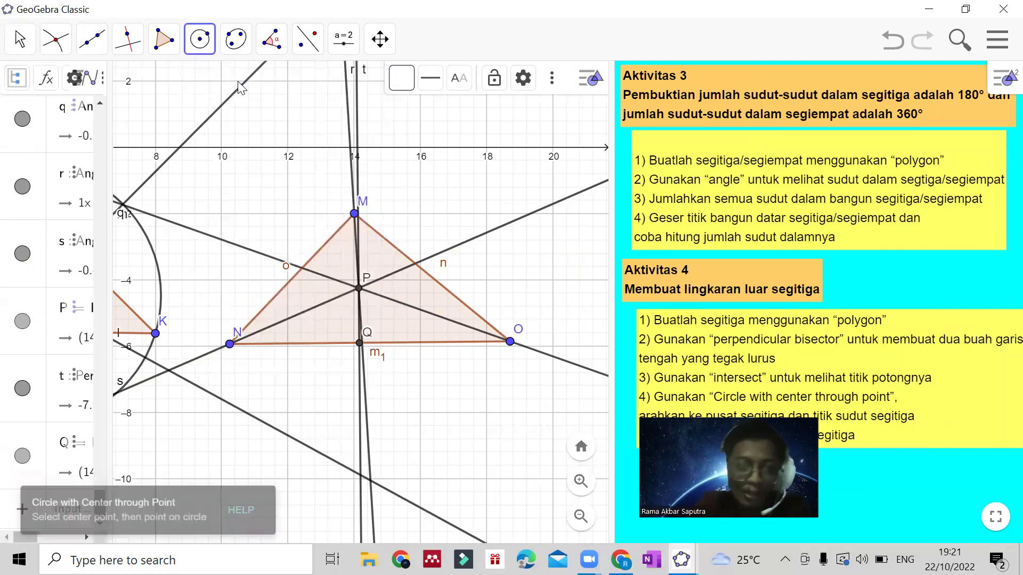
left_click(358, 287)
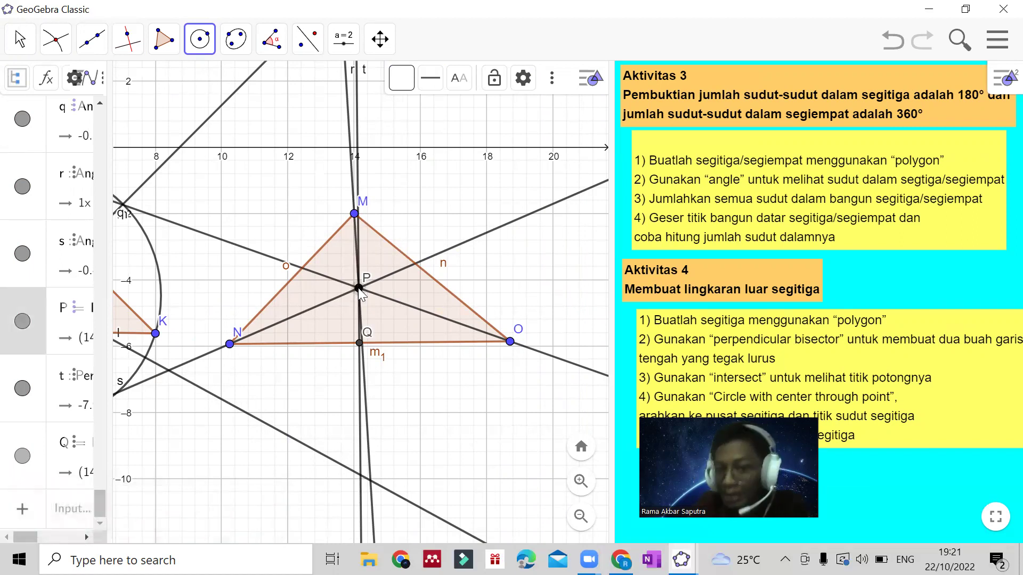
left_click(359, 345)
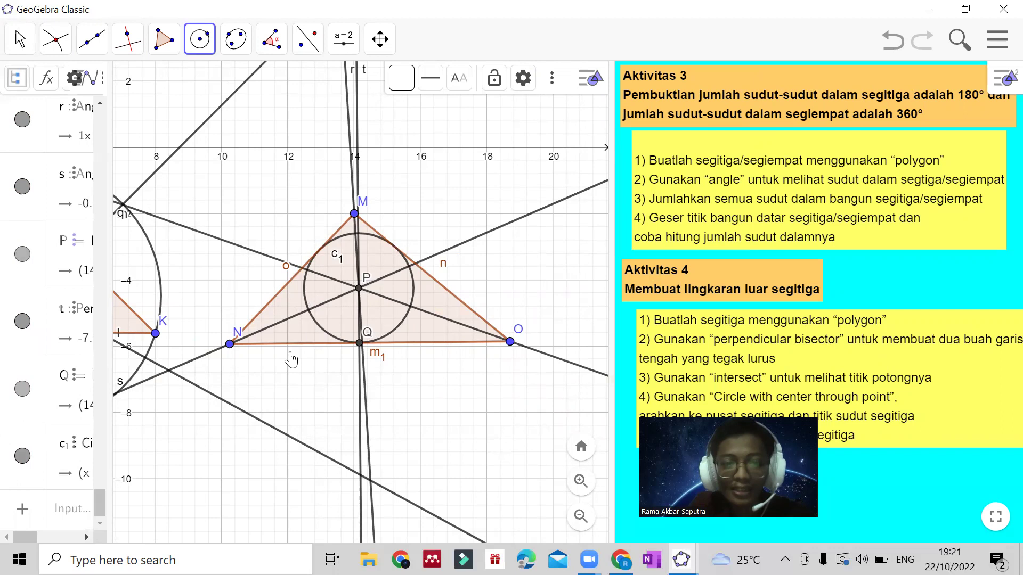
- Compare the inscribed circle of triangle MNO with the circumscribed circle of triangle IJK and the earlier figures
left_click(20, 39)
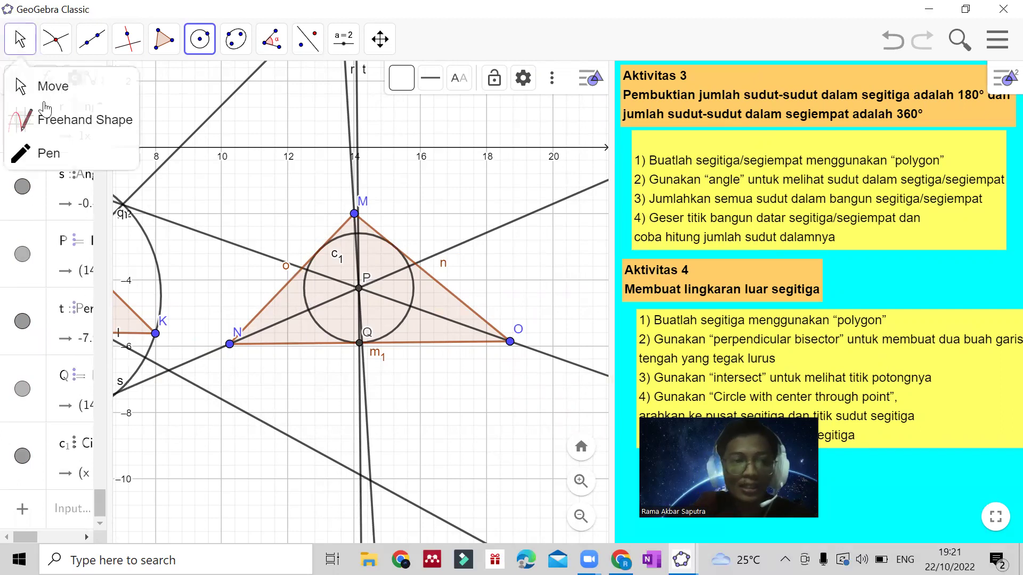
left_click_drag(260, 380, 461, 393)
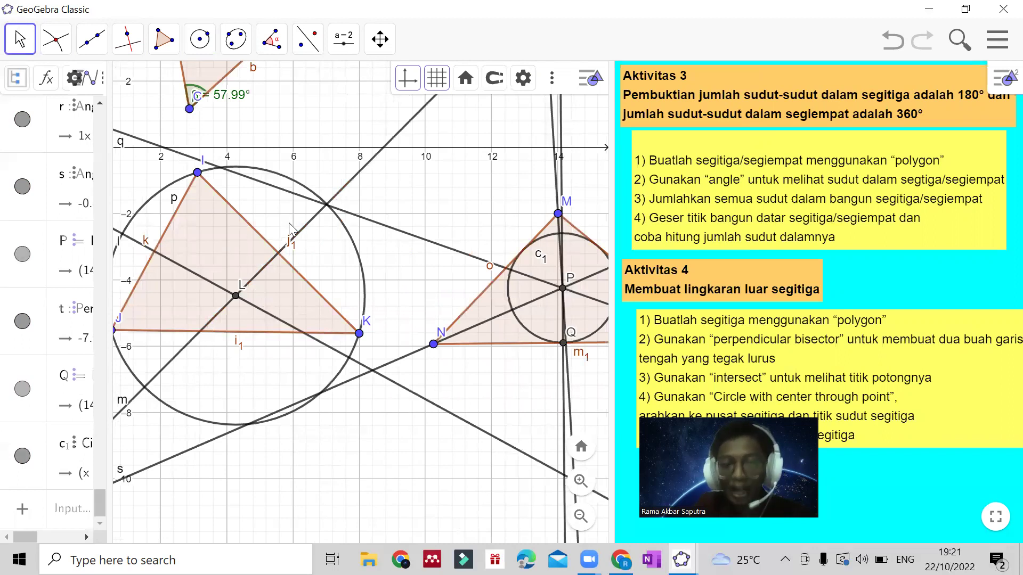
left_click_drag(436, 485, 308, 465)
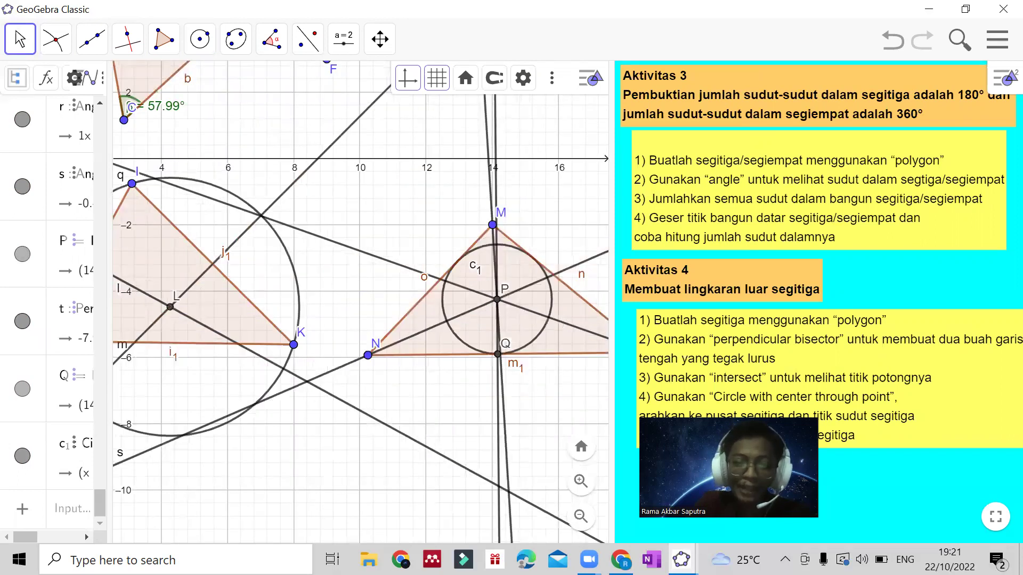
left_click(590, 523)
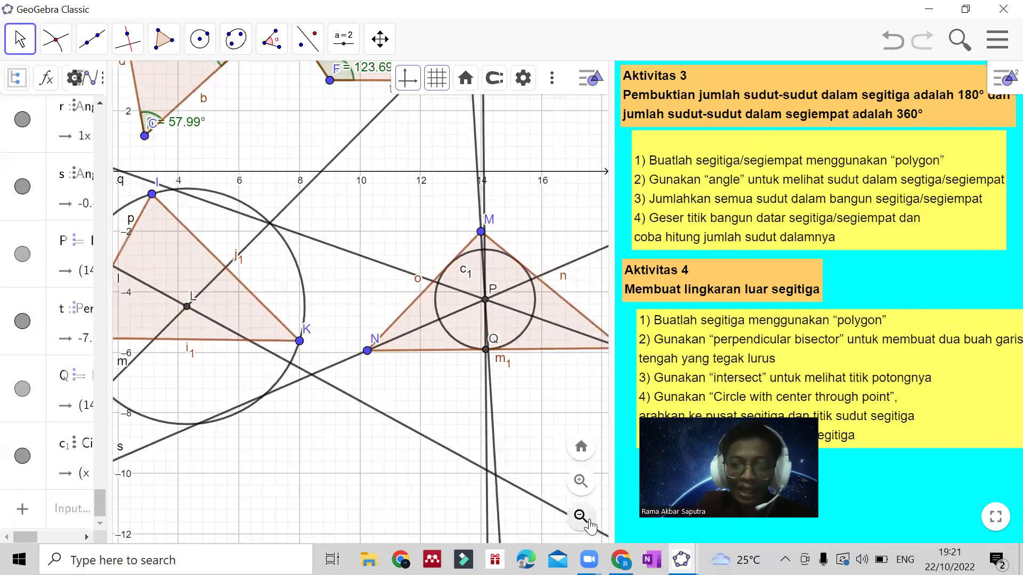
left_click(582, 516)
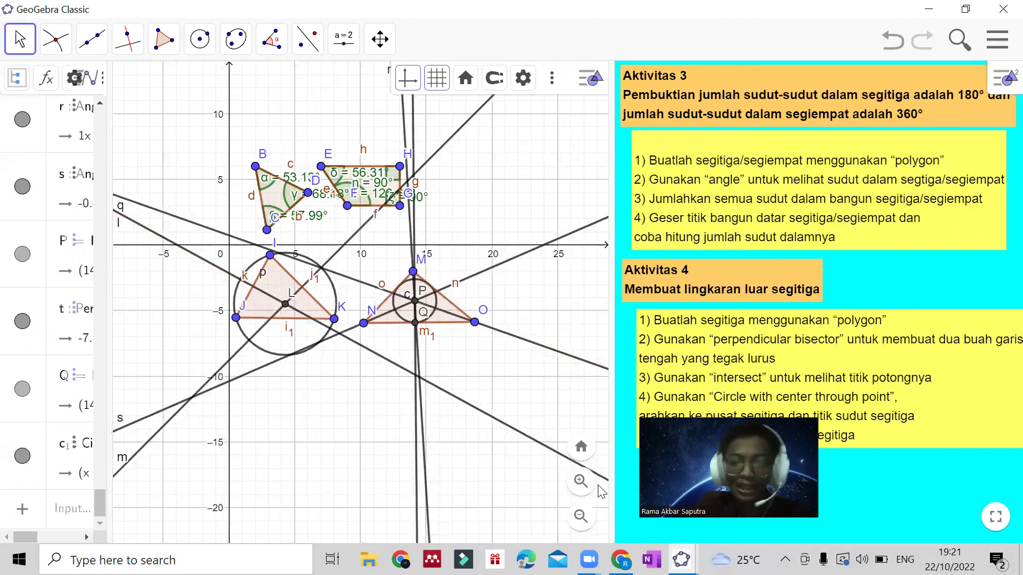
left_click(582, 489)
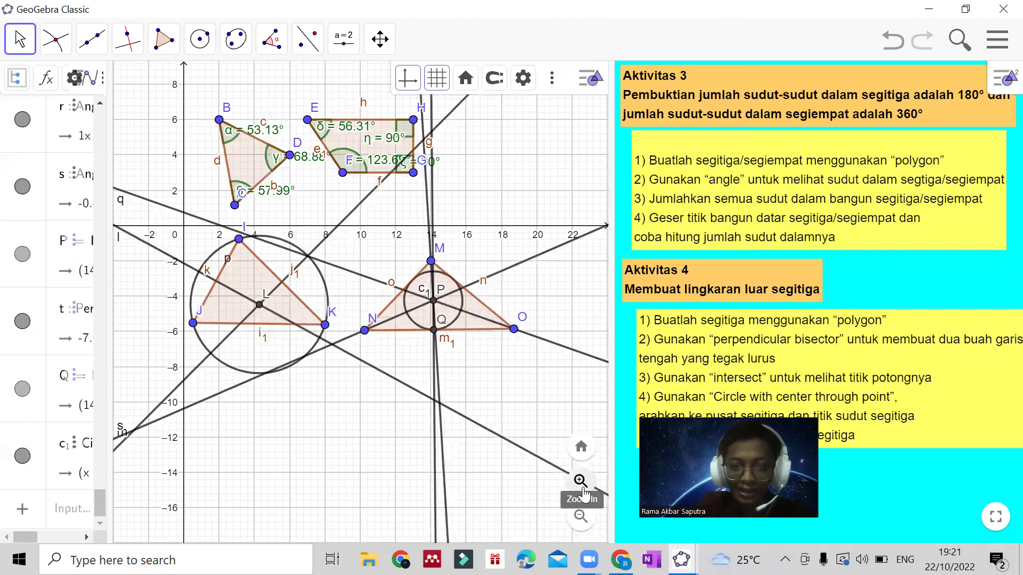
left_click(581, 490)
left_click_drag(444, 398, 344, 433)
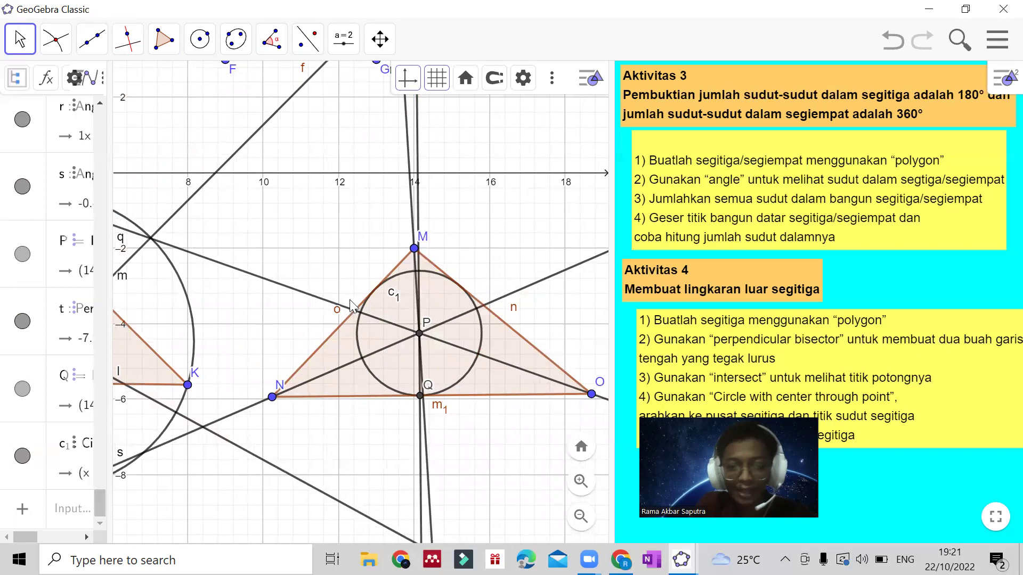
- Try toggling the side labels of triangle MNO with the Show / Hide Label tool, and return to the Move tool
left_click(380, 38)
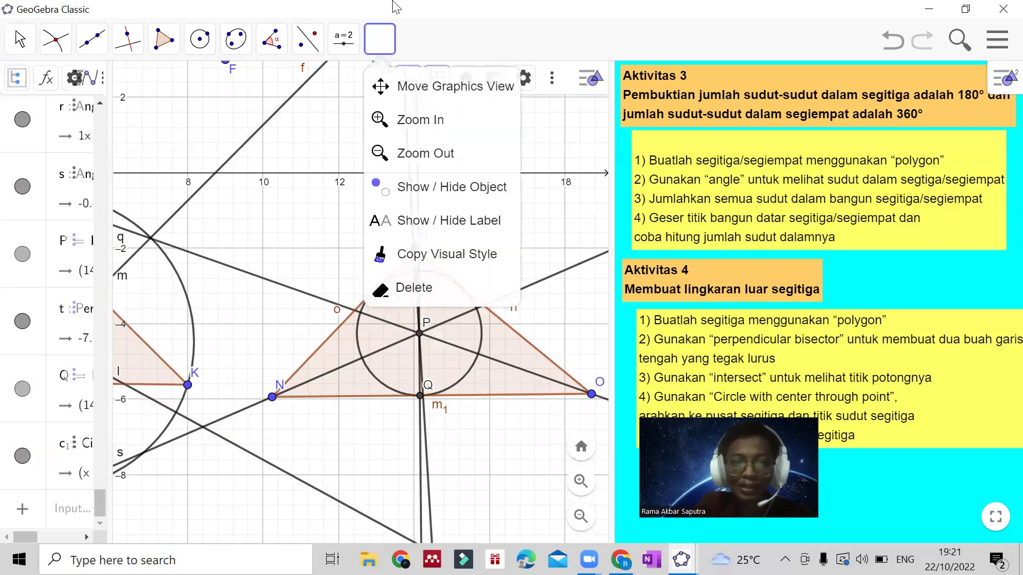
left_click(468, 221)
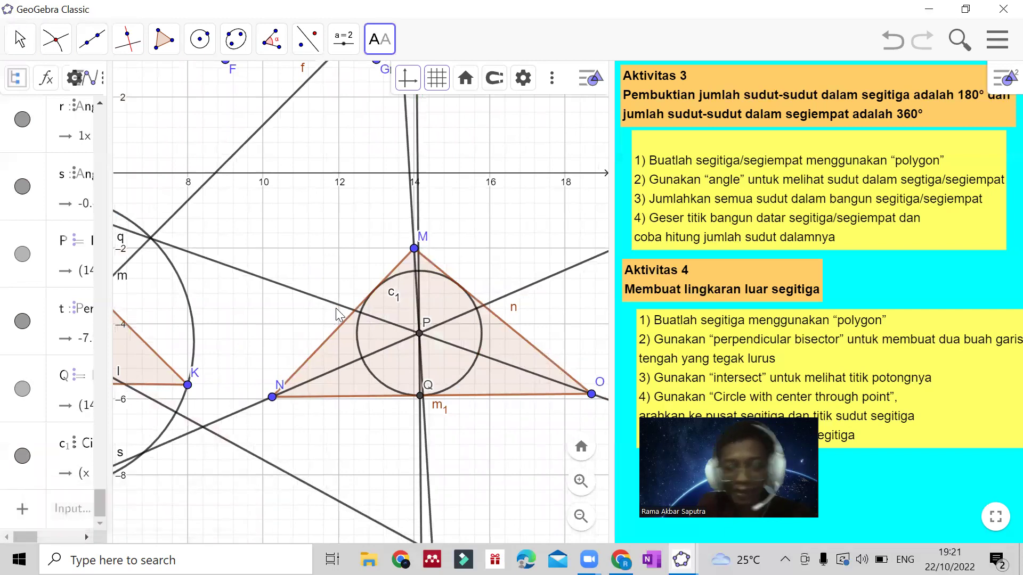
left_click(436, 409)
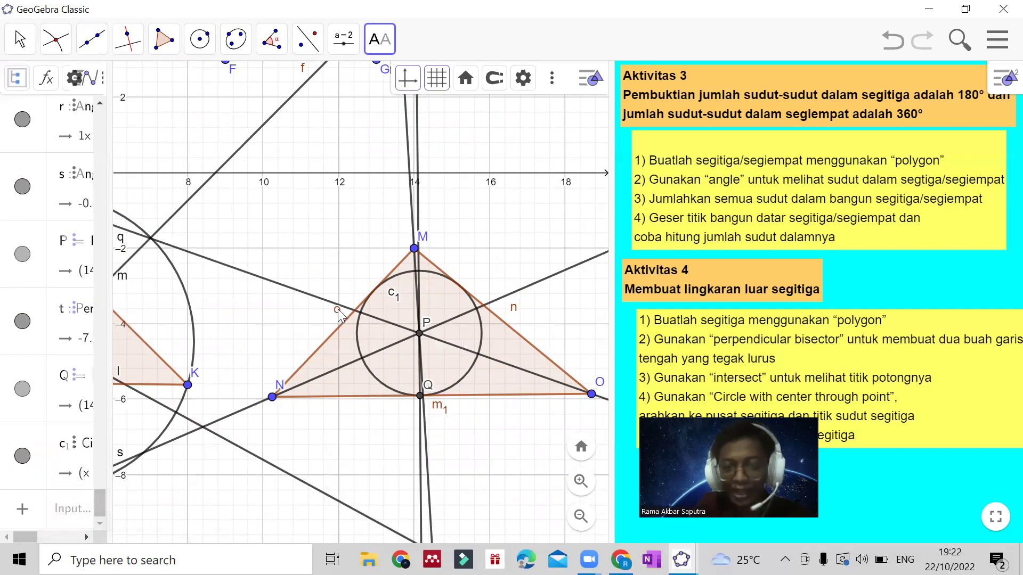
left_click(20, 39)
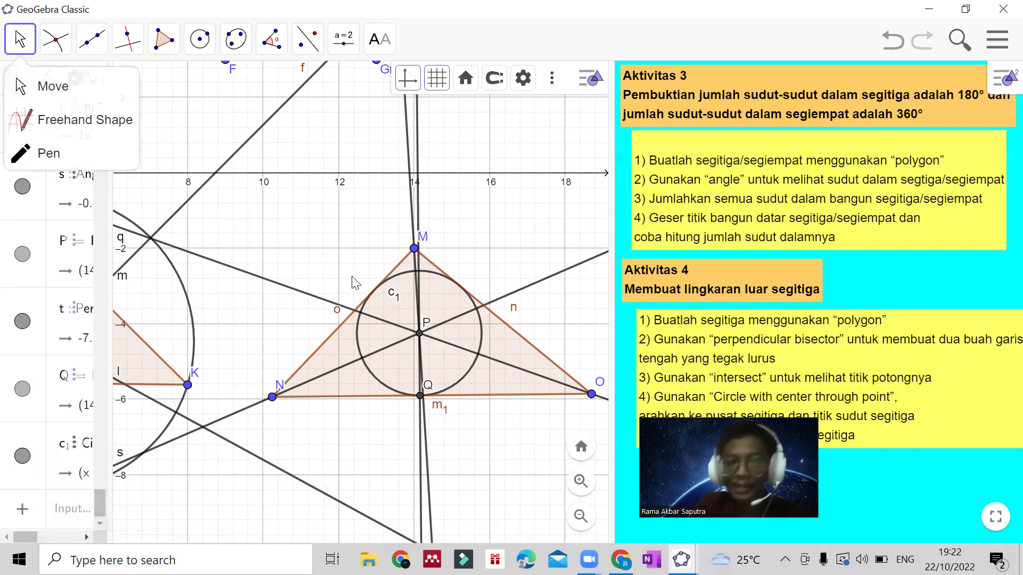
- Widen the instructions area to read the Aktivitas 6 steps on plotting linear and quadratic functions from algebraic input
left_click_drag(523, 269, 442, 246)
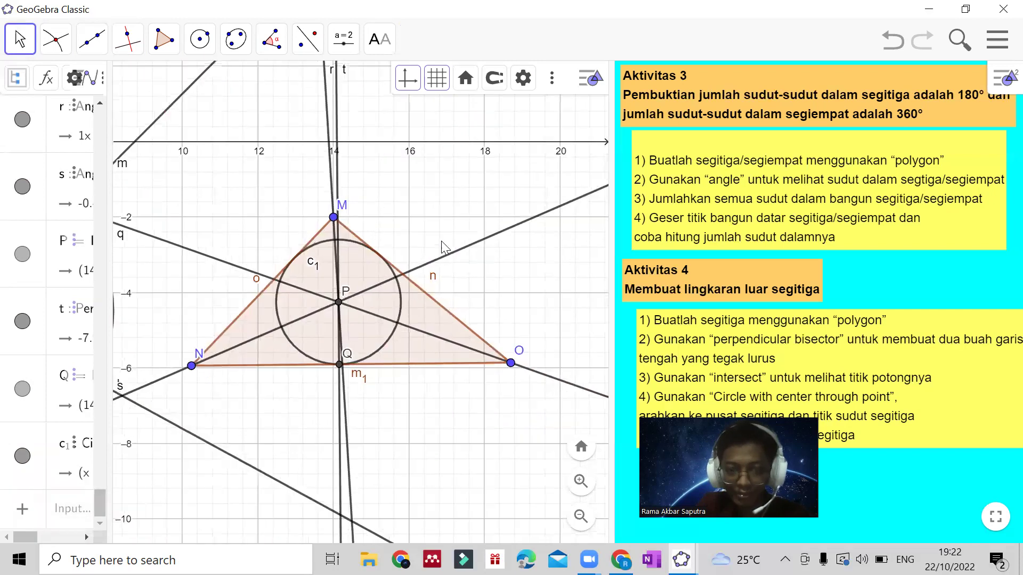
left_click(582, 516)
left_click(581, 516)
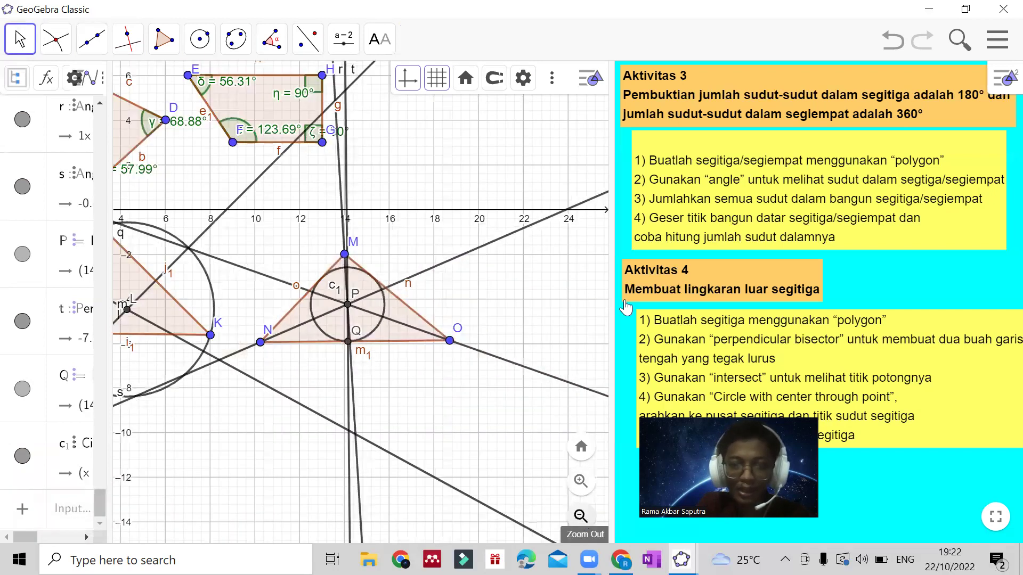
left_click_drag(612, 306, 277, 282)
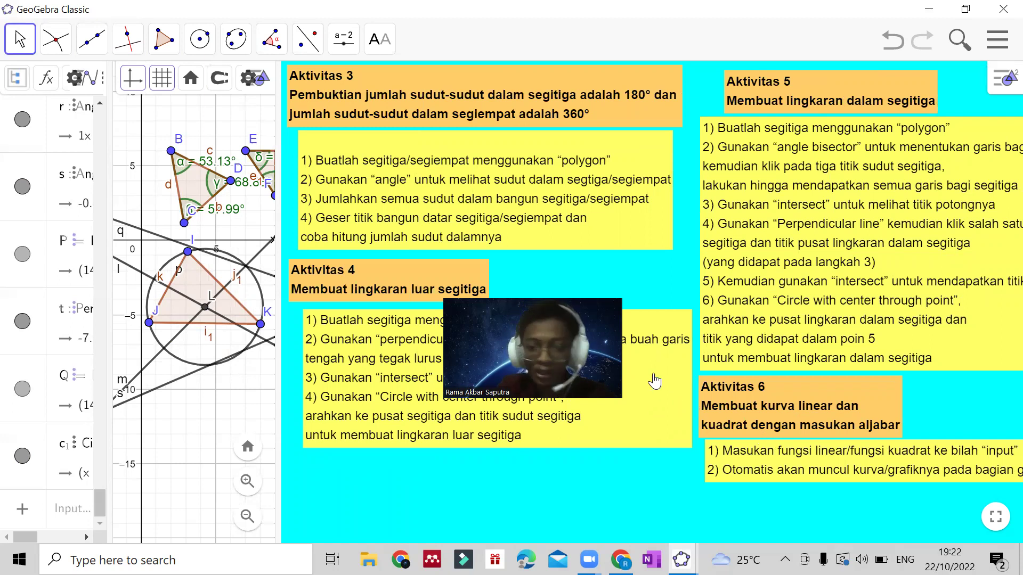
left_click_drag(277, 308, 237, 307)
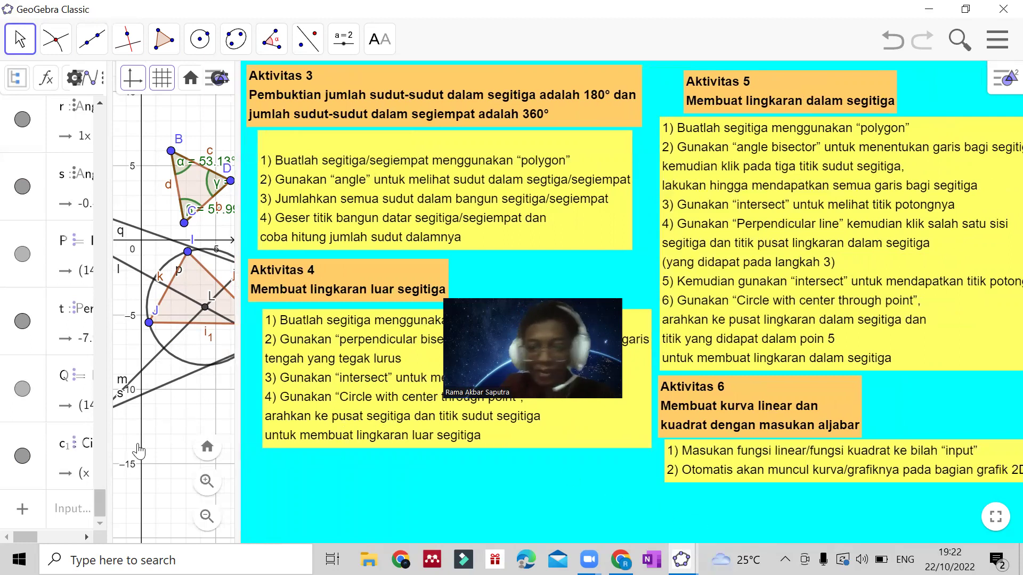
left_click_drag(236, 374, 182, 376)
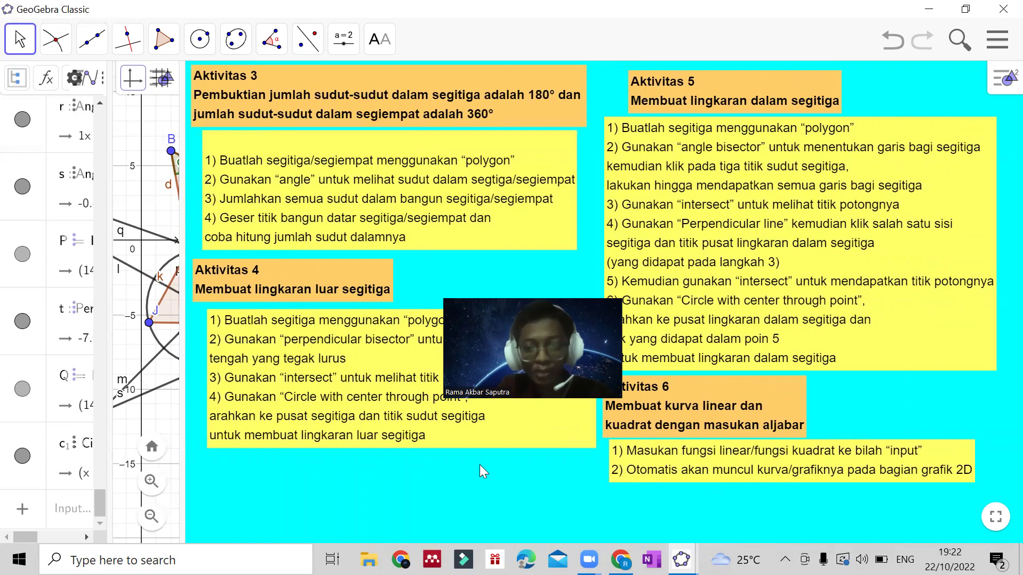
left_click(66, 519)
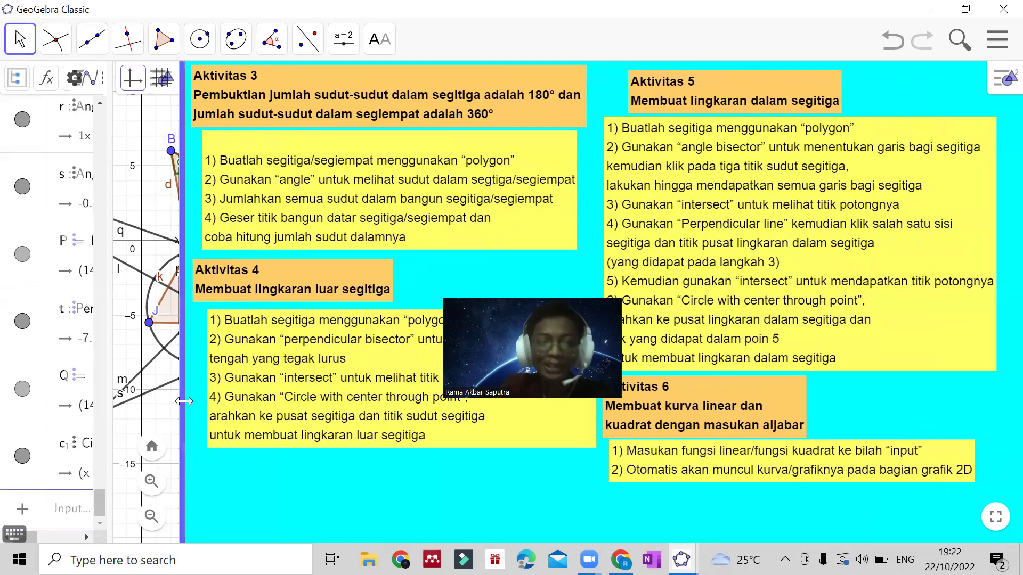
- Enlarge the graphics view to show all constructed figures, and check which additional views GeoGebra offers
left_click_drag(181, 402, 483, 394)
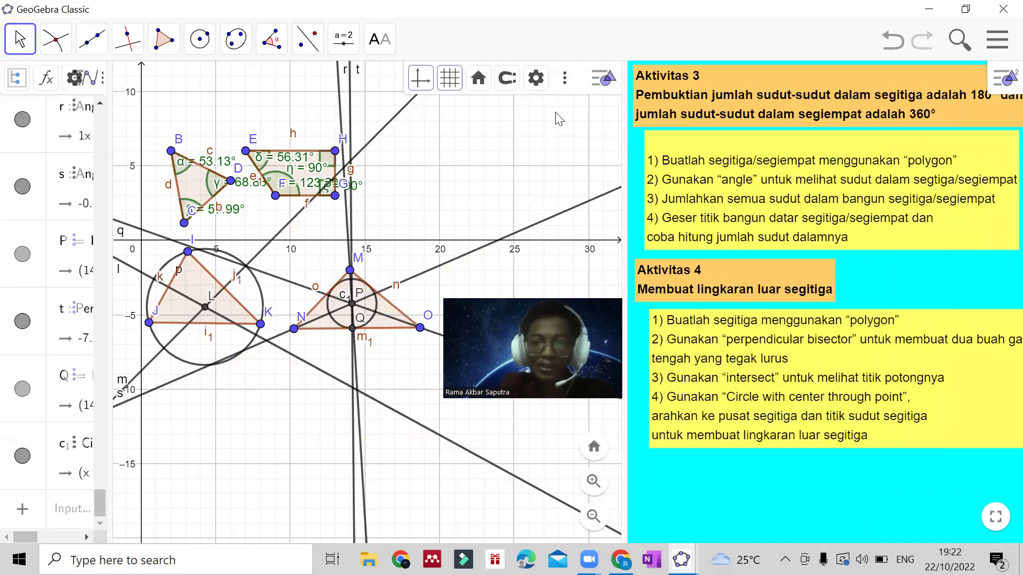
left_click(566, 80)
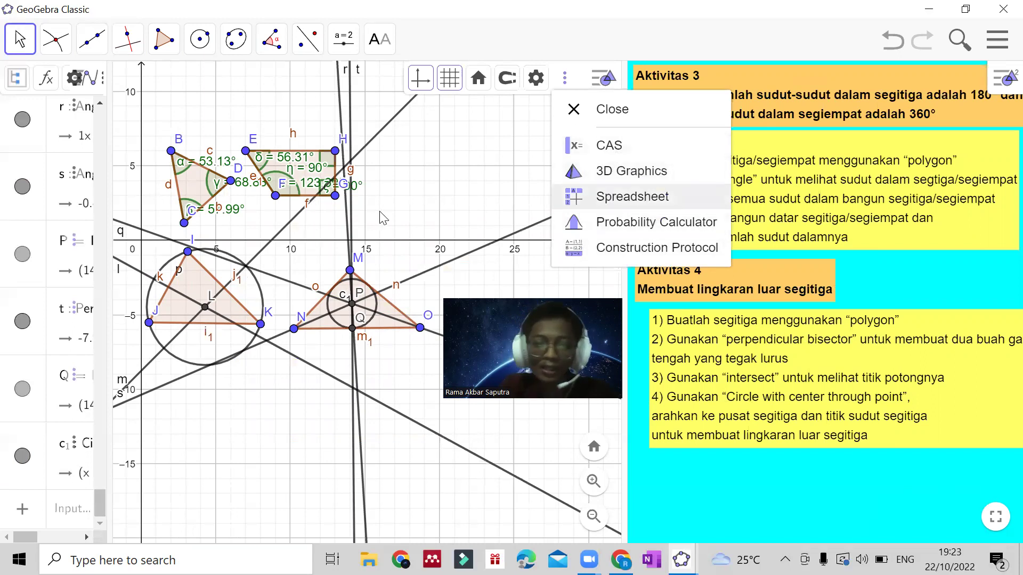
left_click(400, 219)
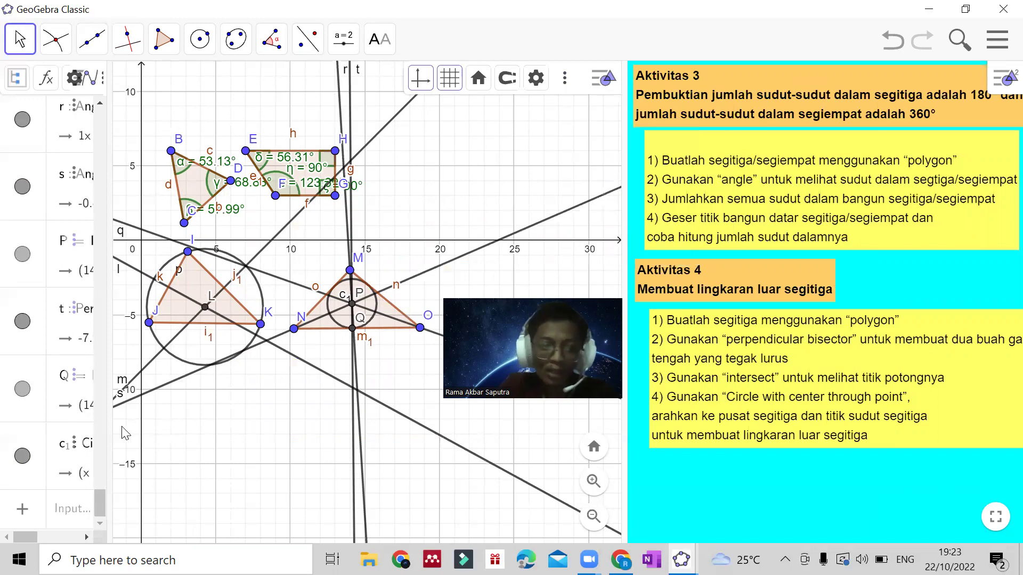
- Widen the Algebra view to reveal the object definitions, and place the cursor in its empty input row
left_click_drag(108, 430, 219, 429)
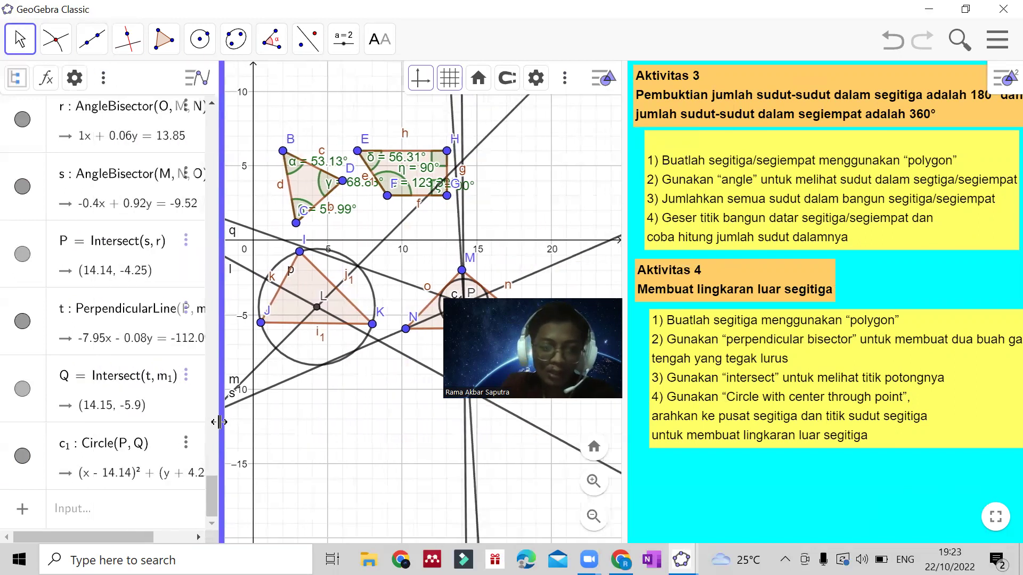
left_click(90, 510)
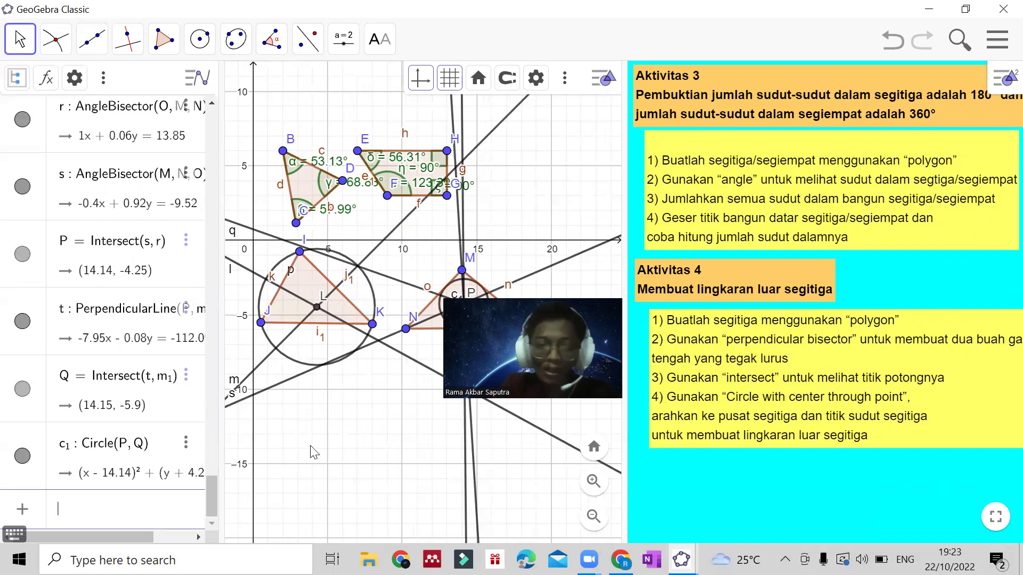
left_click_drag(331, 449, 358, 412)
left_click(115, 522)
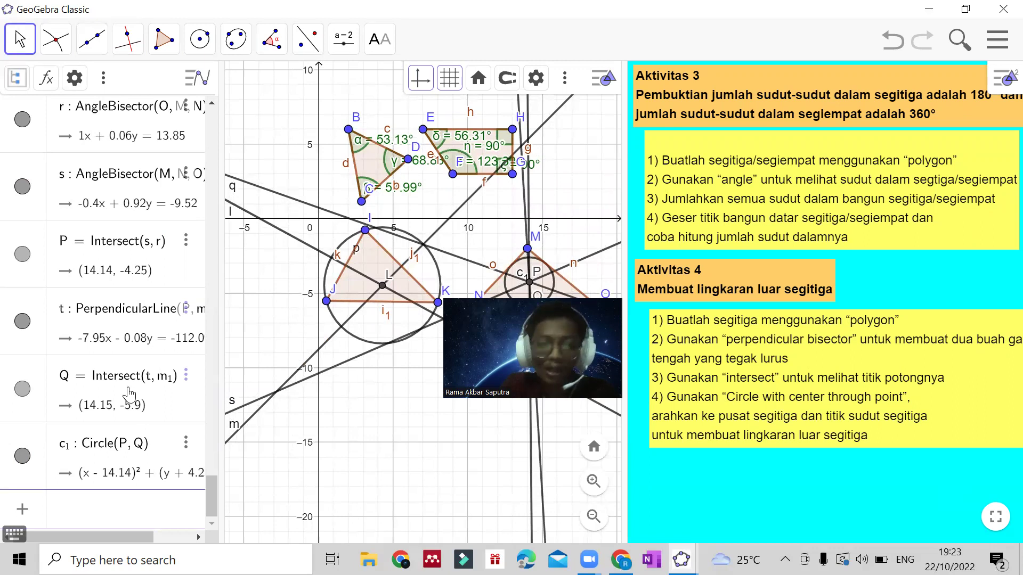
- Enlarge the graphics view further, and minimise the GeoGebra window to reach the desktop
left_click_drag(639, 258, 773, 272)
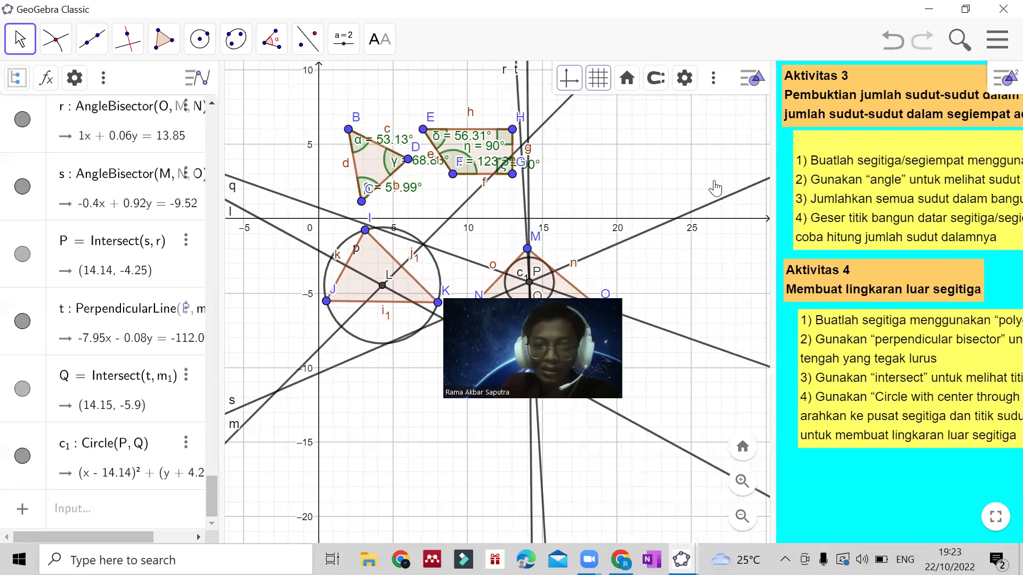
left_click(715, 85)
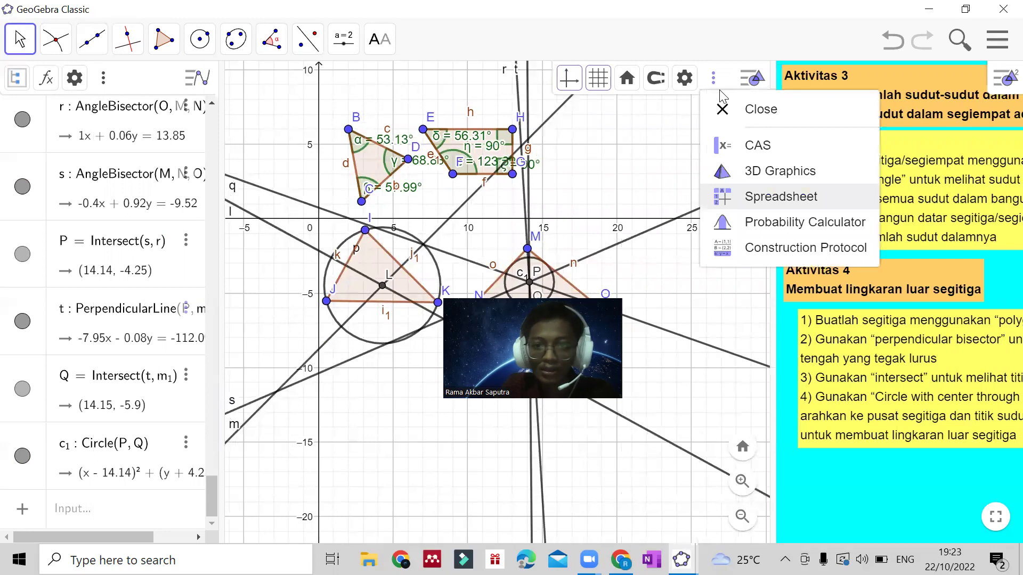
left_click(606, 193)
left_click(109, 507)
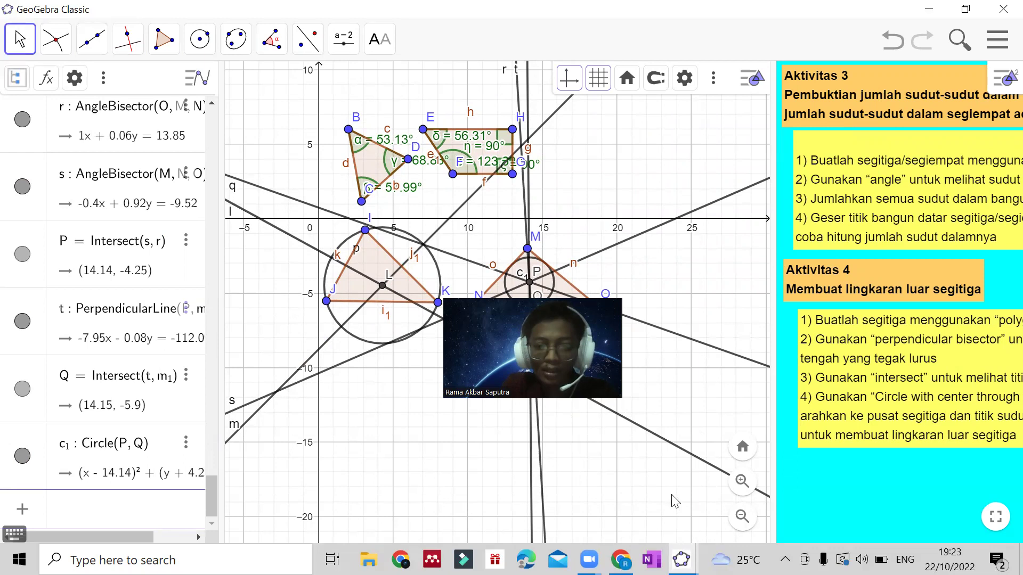
left_click(928, 8)
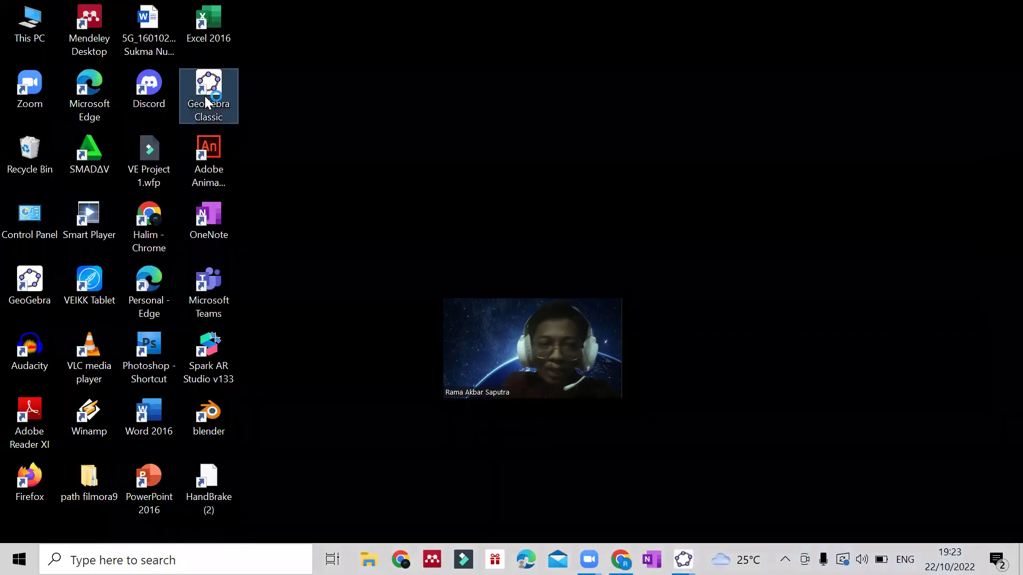
- In the Aktivitas 3 and 4 window, shift triangle MNO slightly up and right, and widen the instructions area
mouse_move(683, 559)
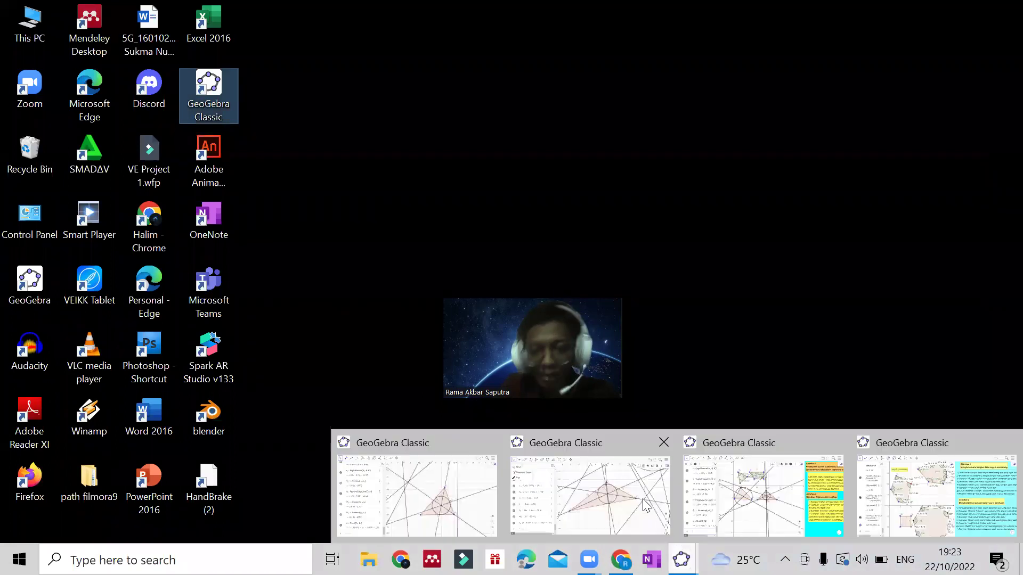
left_click(815, 498)
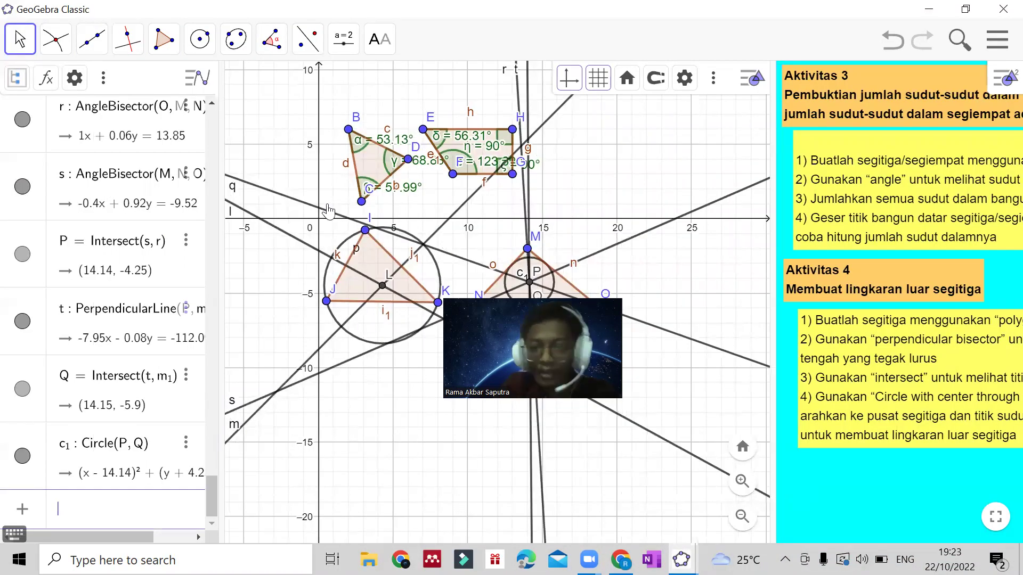
left_click(272, 311)
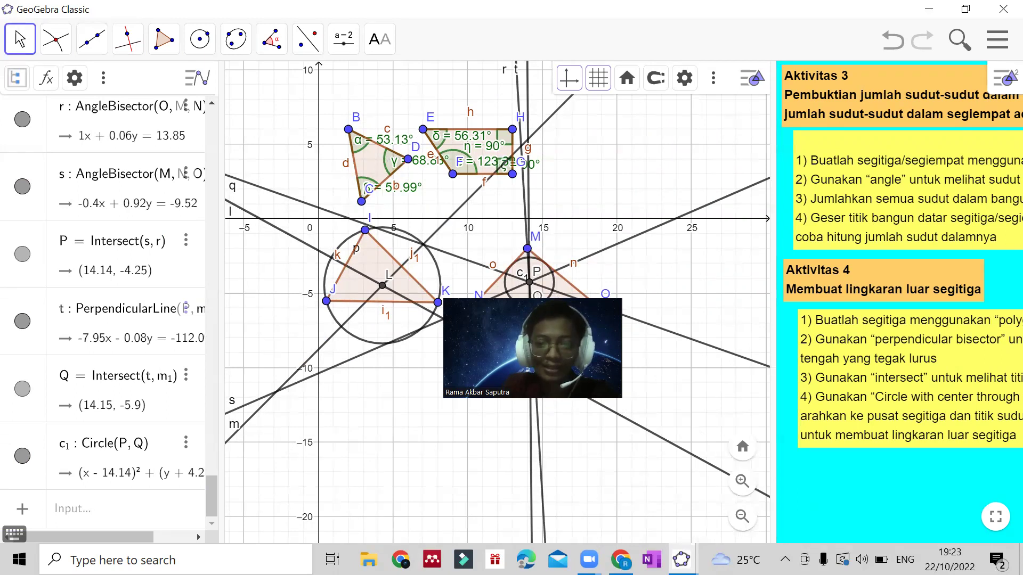
mouse_move(560, 303)
left_mouse_down()
mouse_move(612, 315)
mouse_move(588, 272)
mouse_move(578, 294)
left_mouse_up()
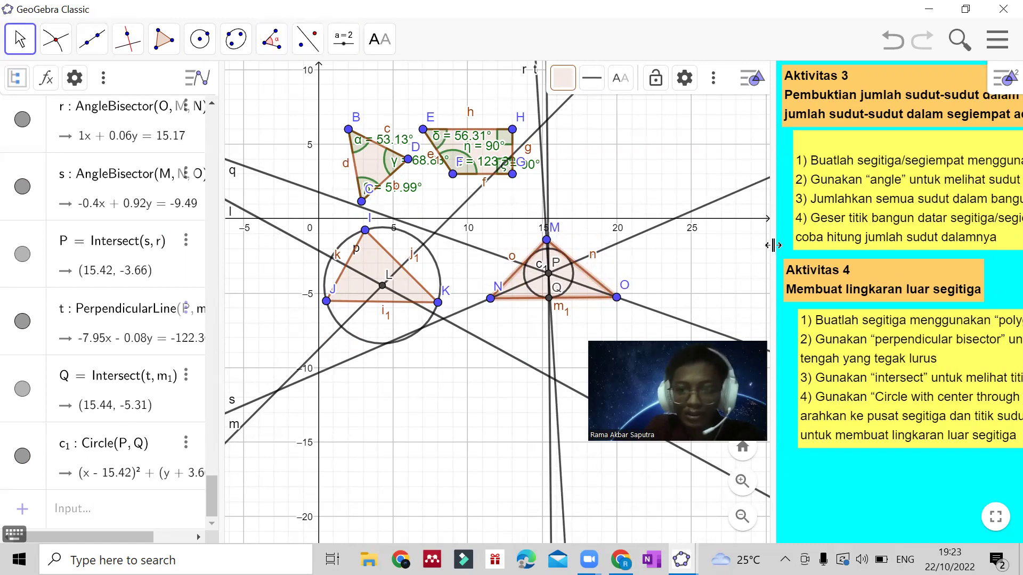
left_click_drag(774, 245, 699, 259)
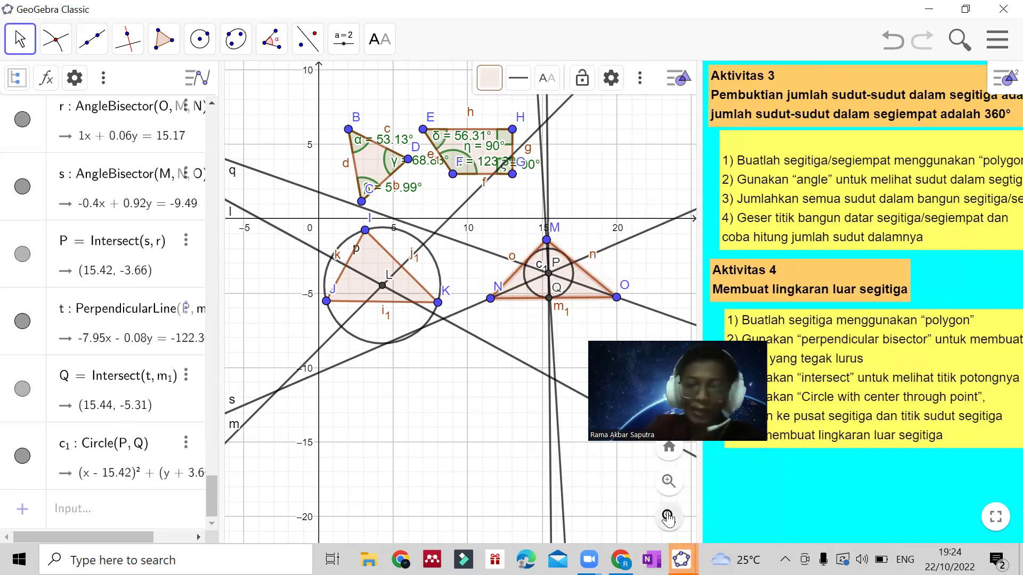
- Switch to the new blank GeoGebra window and plot the line y = 3x + 6 by algebraic input
mouse_move(681, 559)
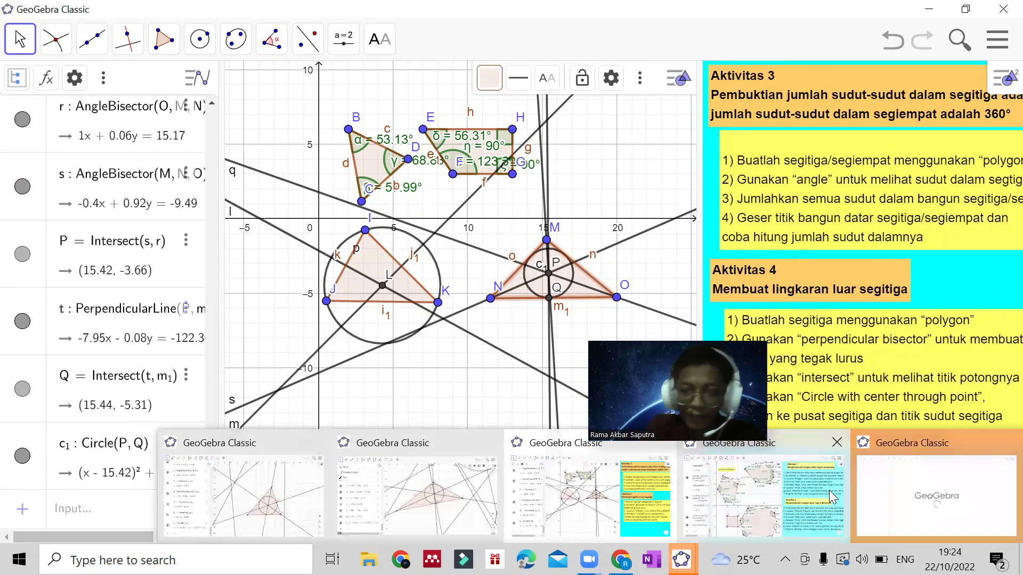
left_click(884, 480)
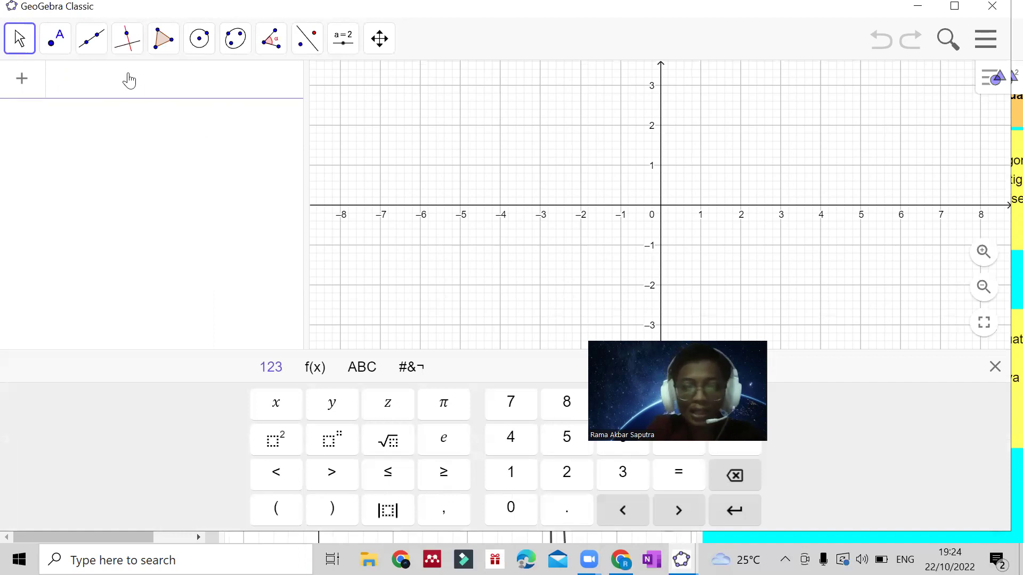
left_click(107, 84)
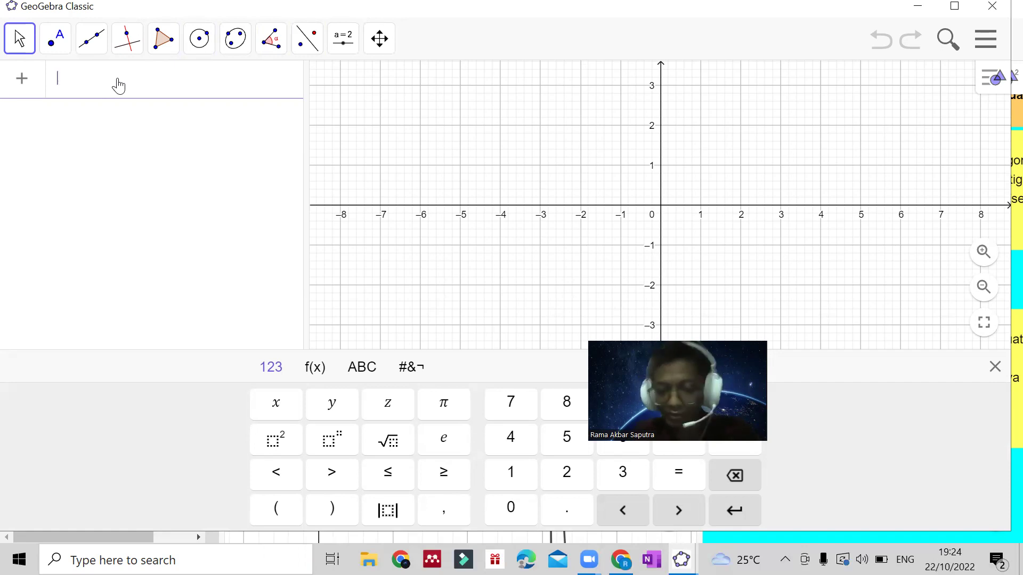
type("y=")
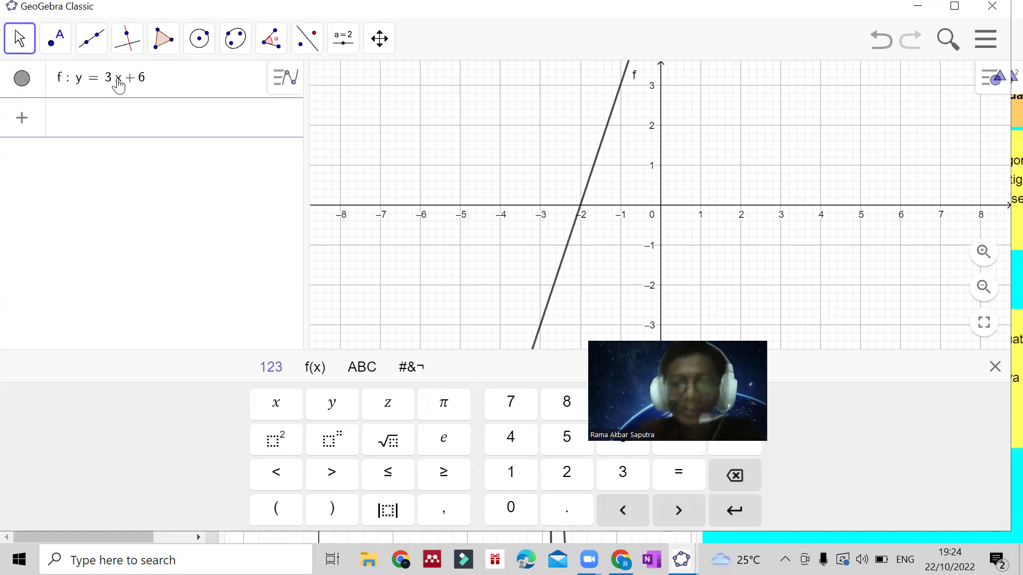
left_click(580, 302)
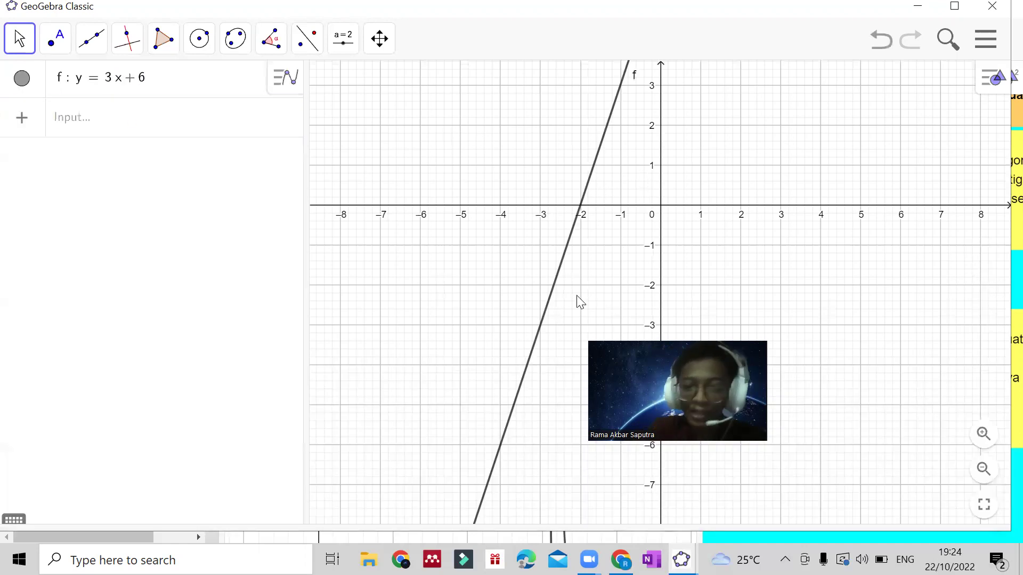
left_click_drag(586, 265, 547, 297)
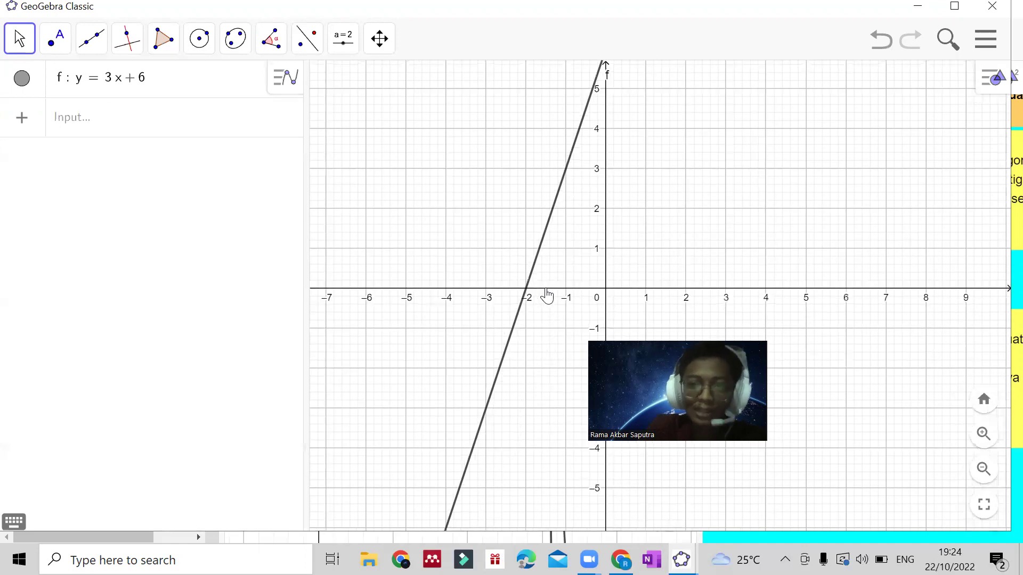
- Plot a second line with the equation y = -3x - 4 by algebraic input
left_click(114, 130)
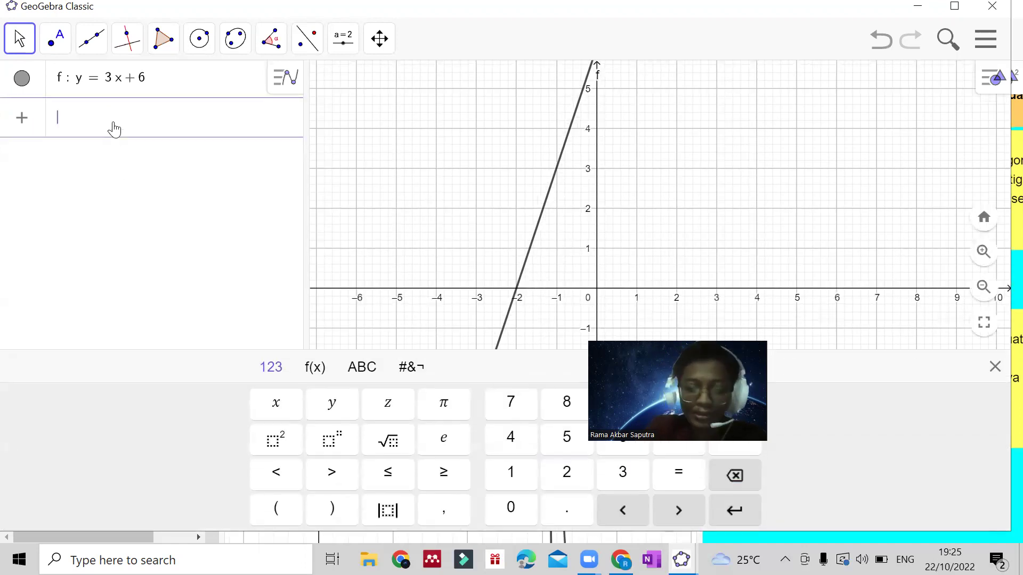
type("y=")
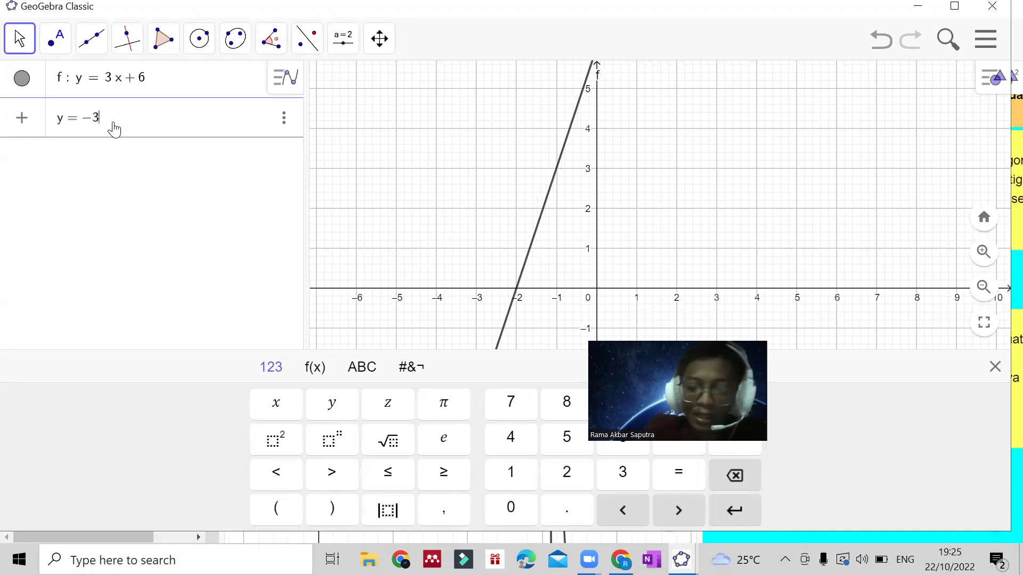
key("Return")
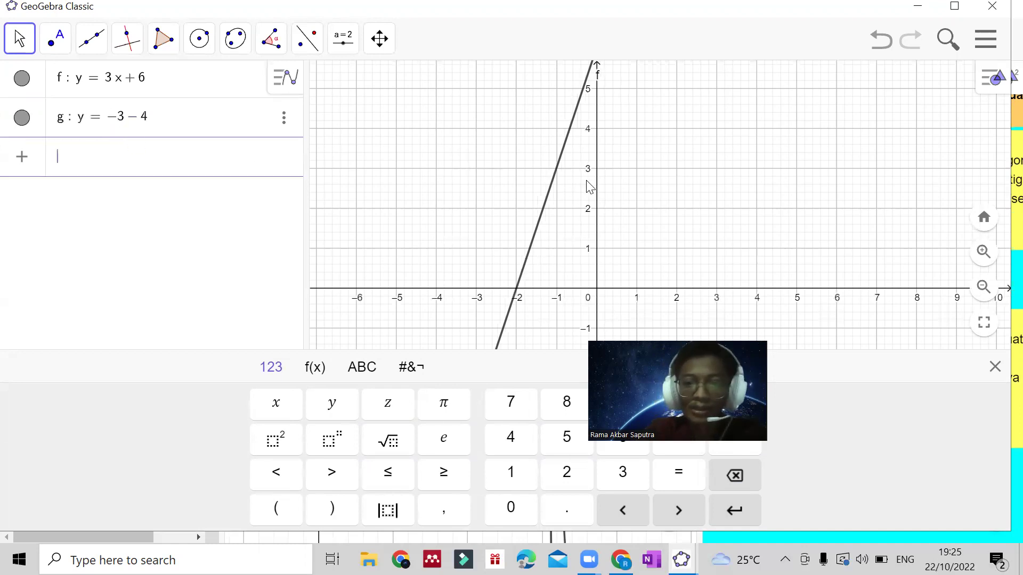
left_click(126, 119)
type("x")
key("Return")
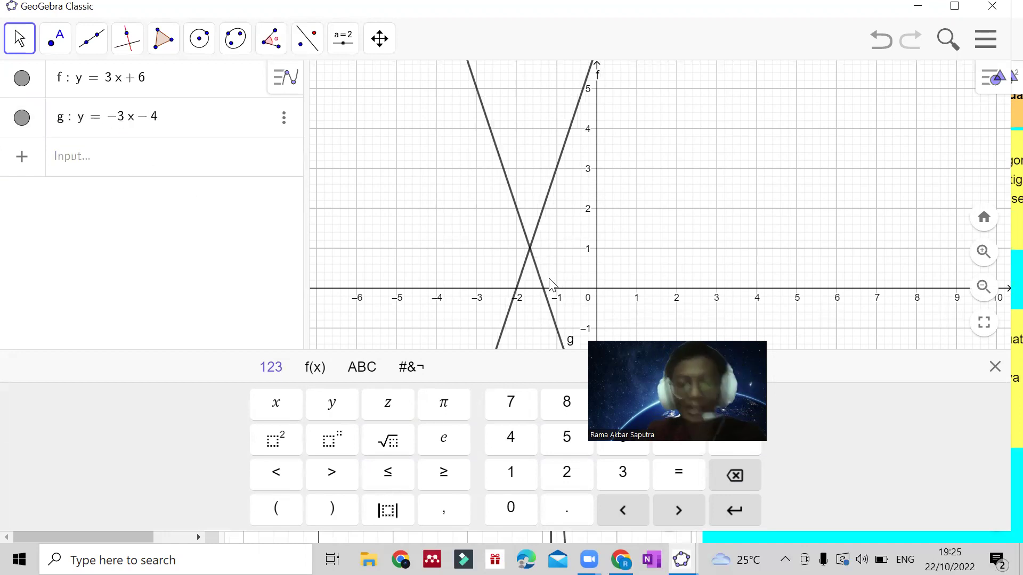
- Set the colour of the graphics view's axes to dark yellow (#CC9900)
left_click(515, 203)
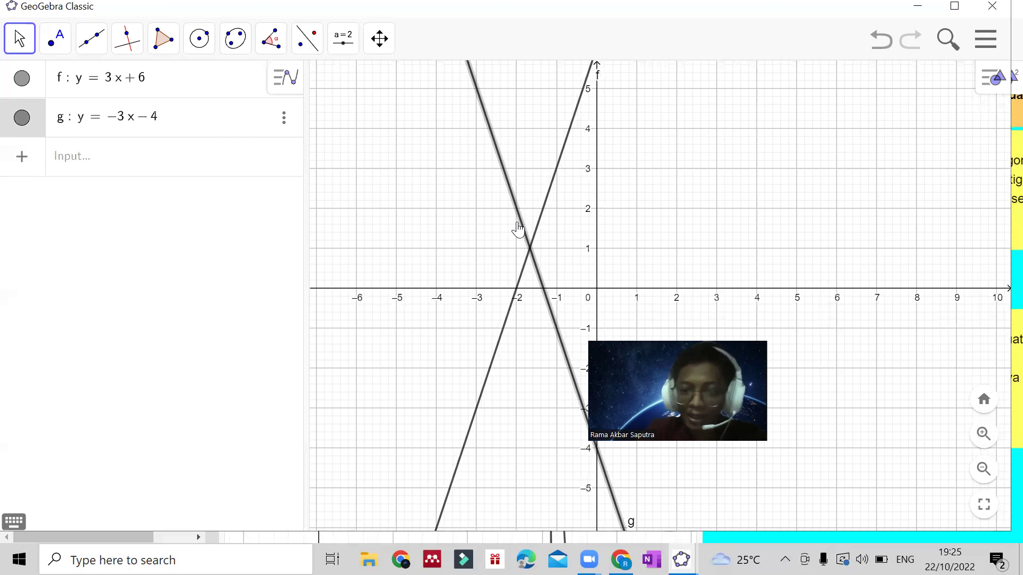
right_click(520, 228)
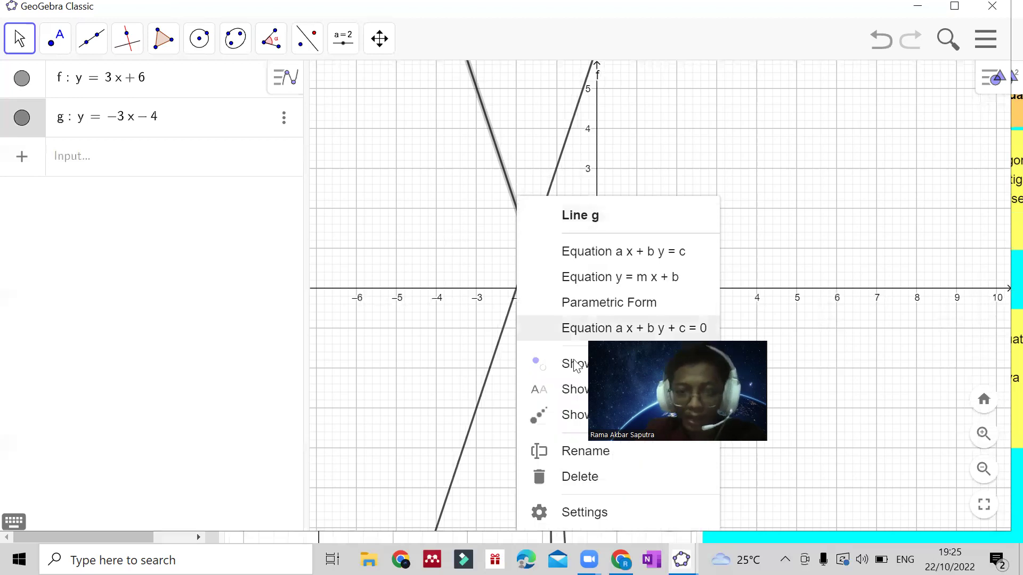
left_click(571, 513)
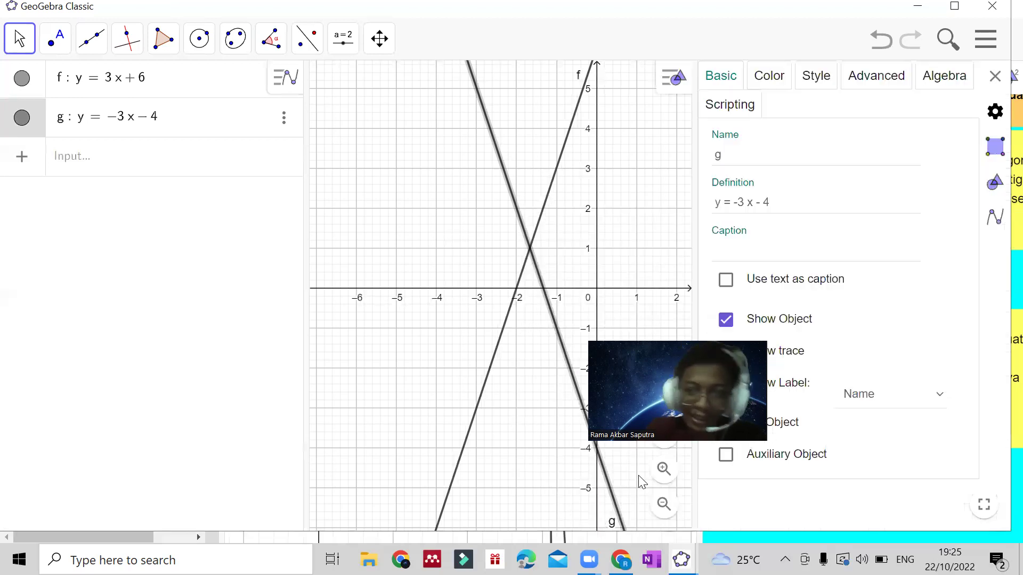
left_click(676, 296)
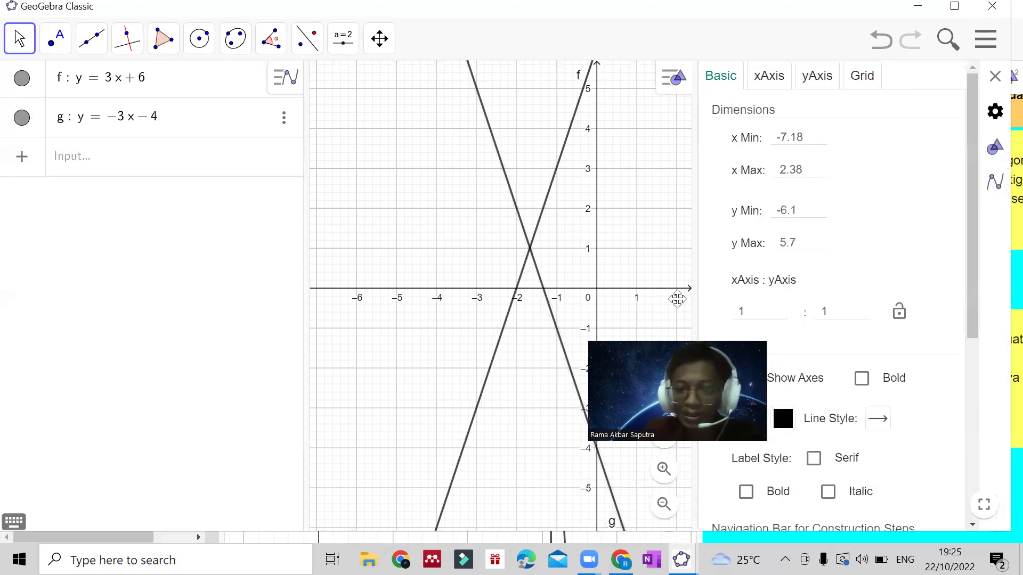
scroll(973, 296, "down", 5)
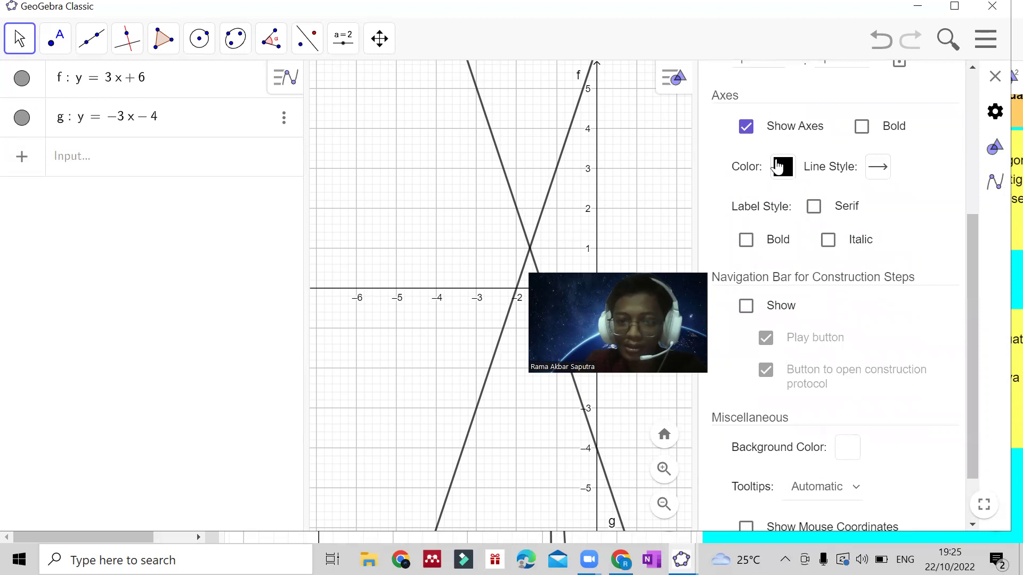
left_click(783, 167)
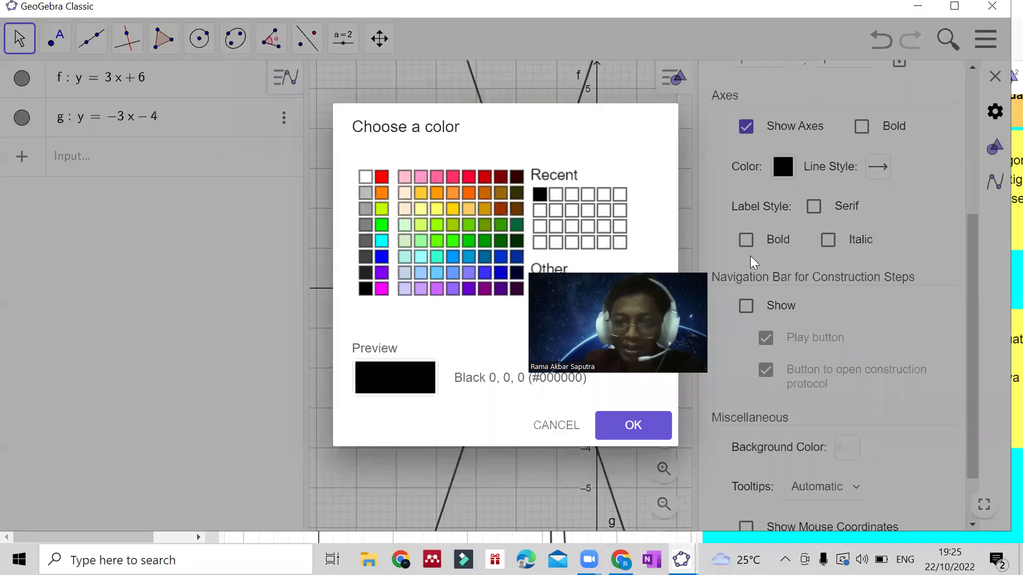
left_click(484, 208)
left_click(633, 424)
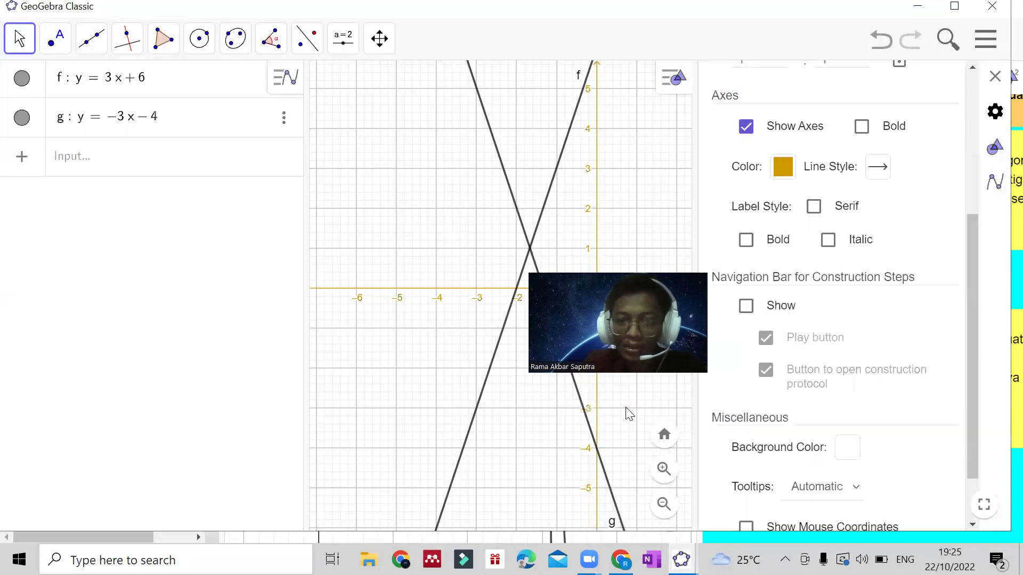
- Set the colour of the line y = 3x + 6 to green (#00FF00)
left_click(545, 213)
left_click(768, 85)
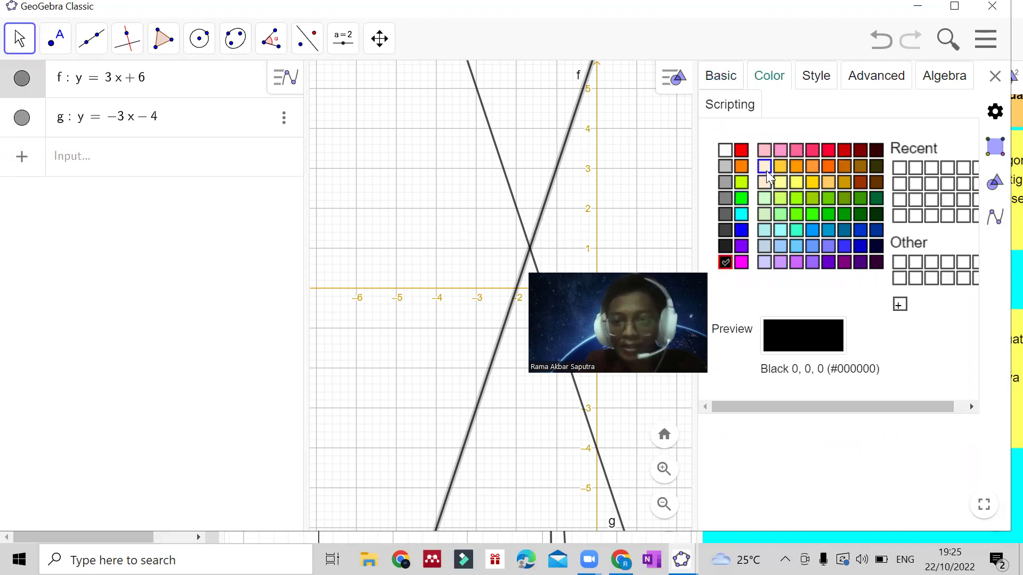
left_click(740, 197)
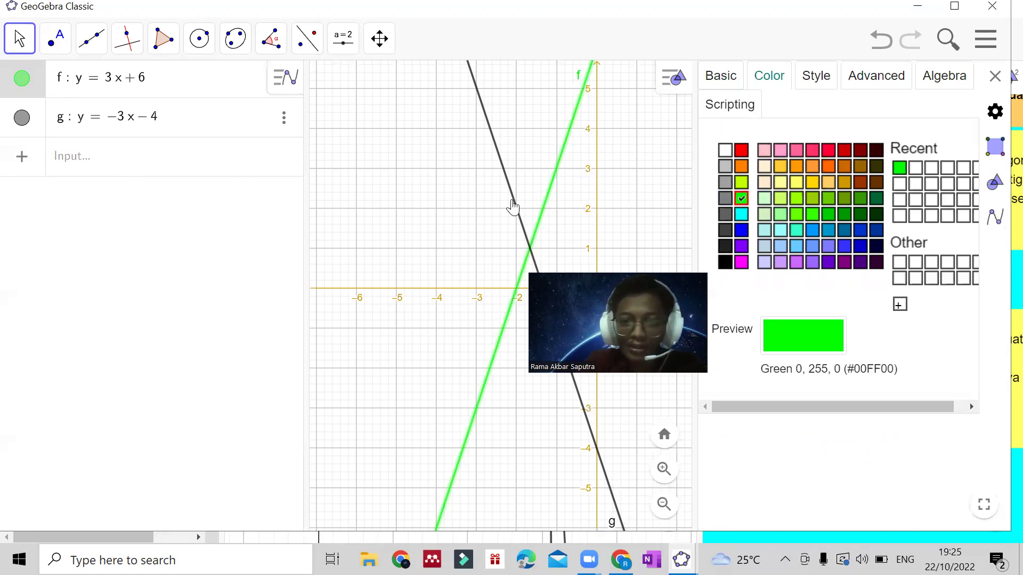
- Set the axes colour back to black (#000000)
left_click(593, 197)
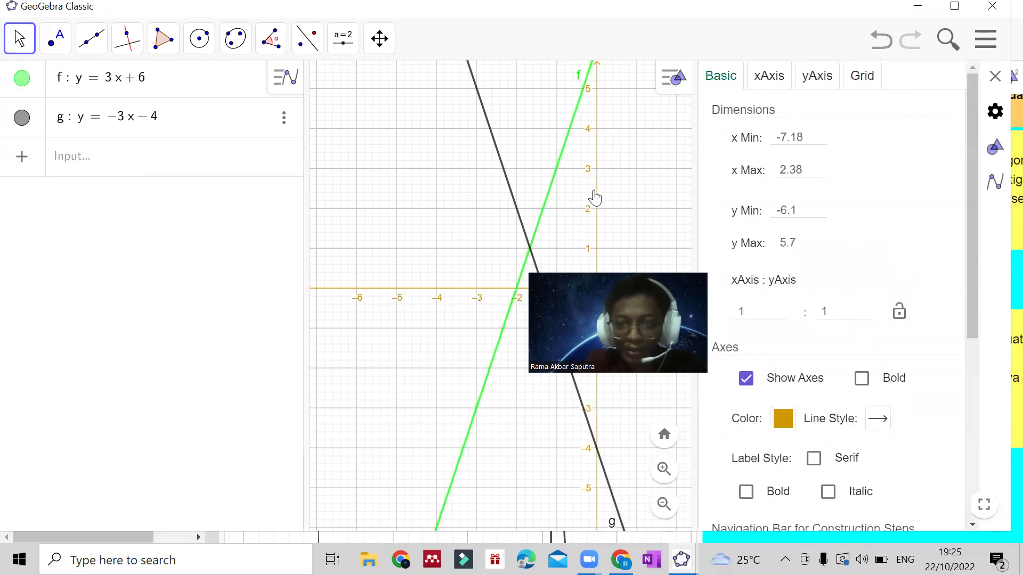
left_click(783, 419)
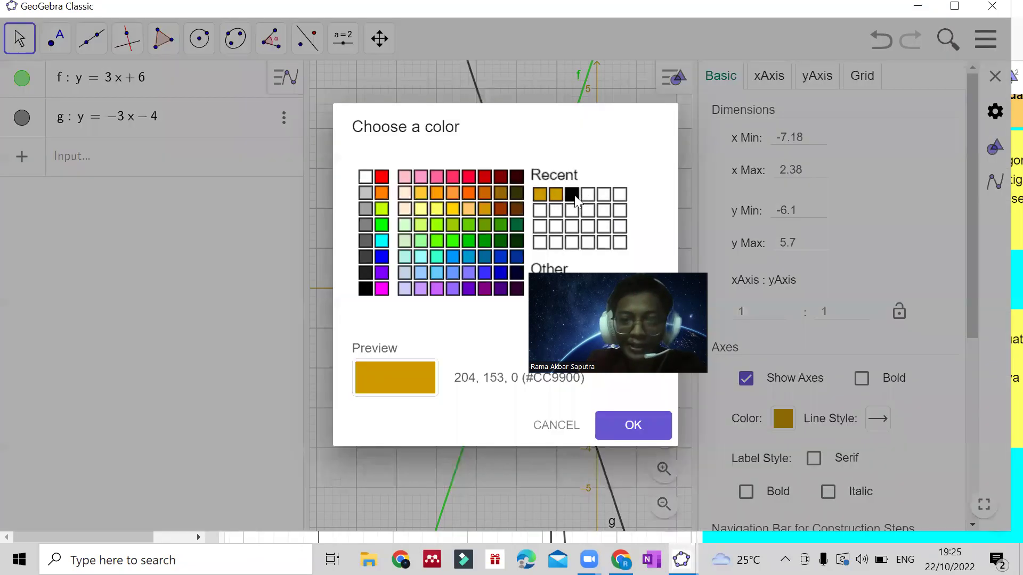
left_click(574, 195)
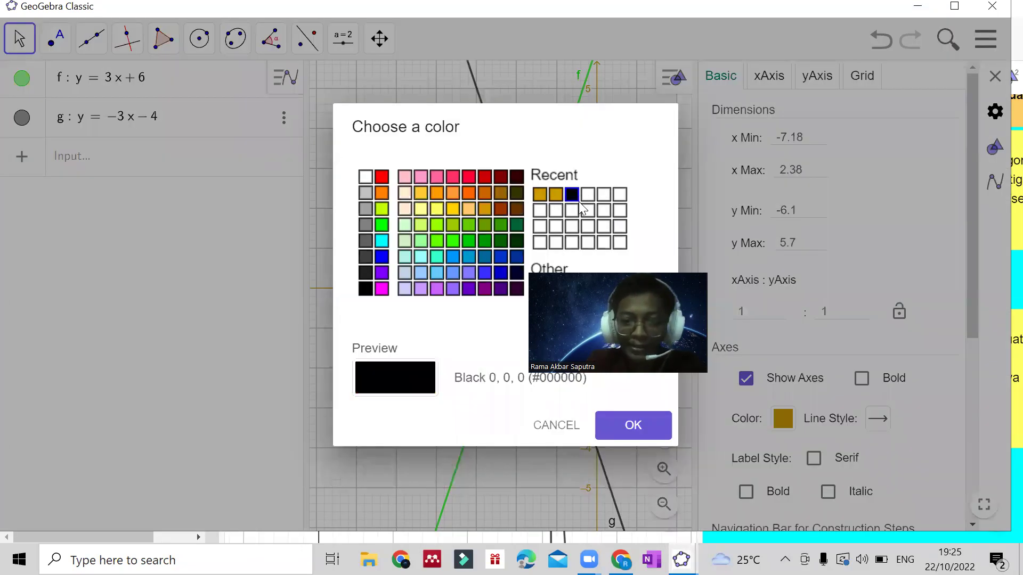
key("Return")
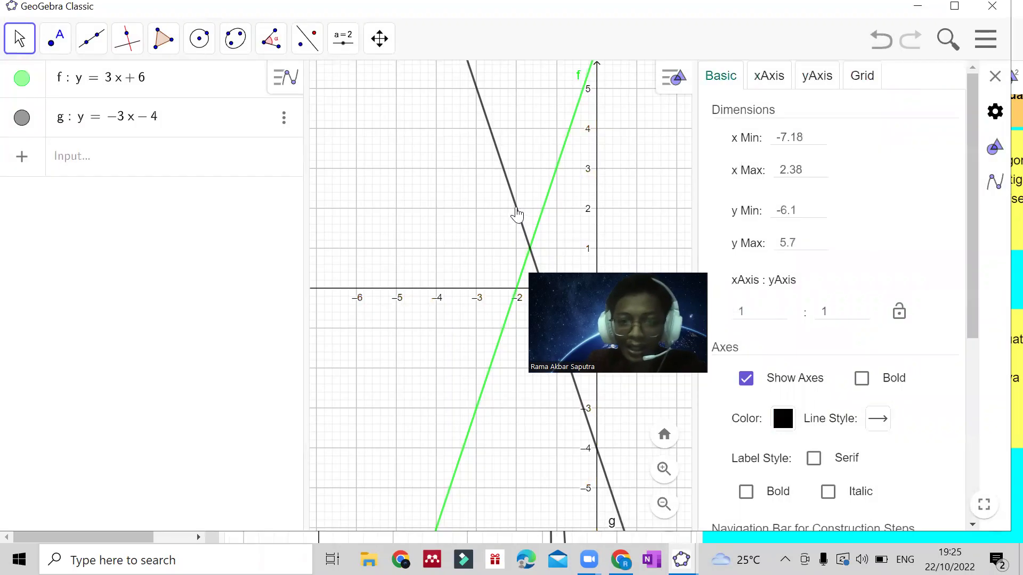
left_click(515, 210)
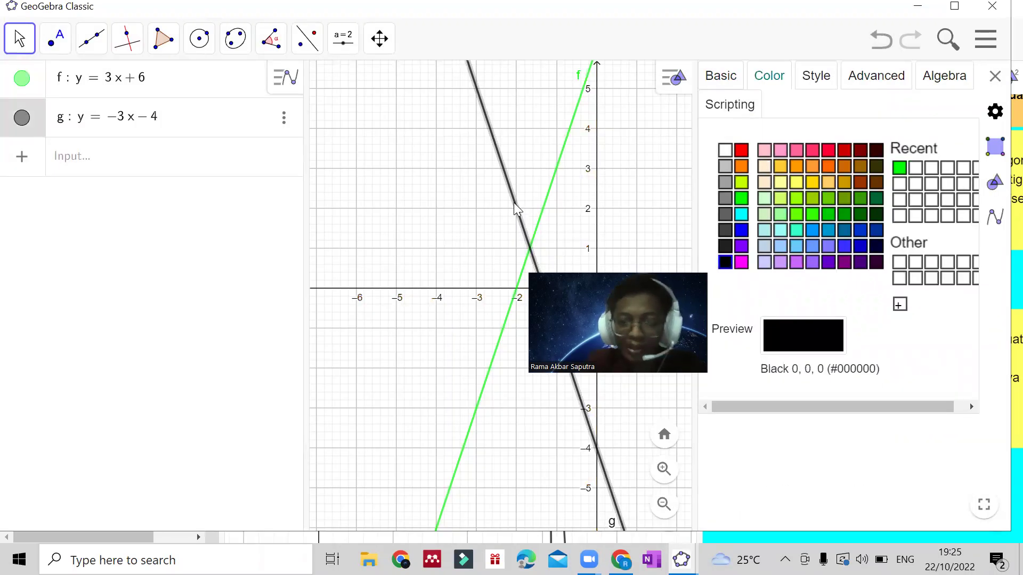
right_click(514, 210)
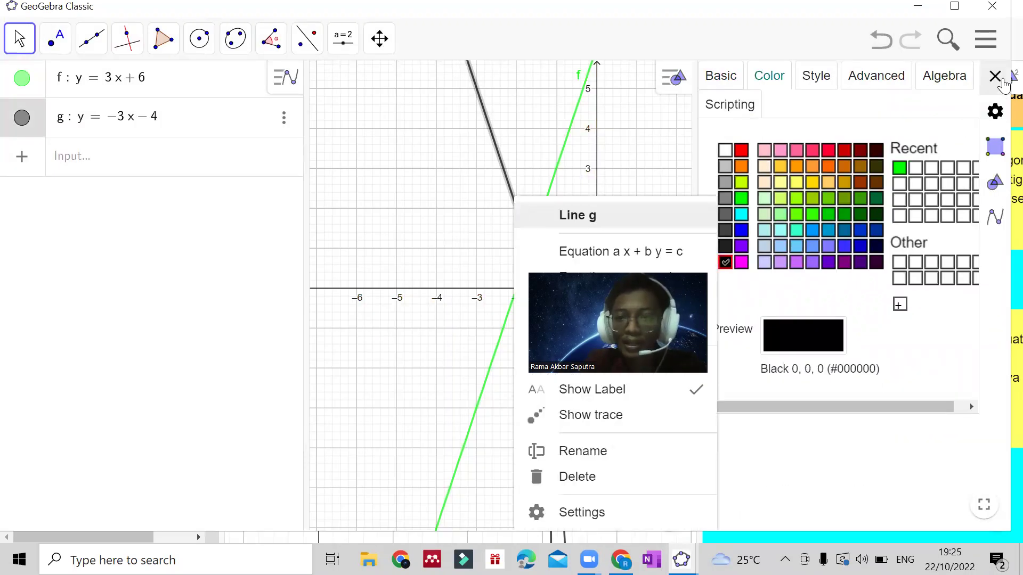
key("Escape")
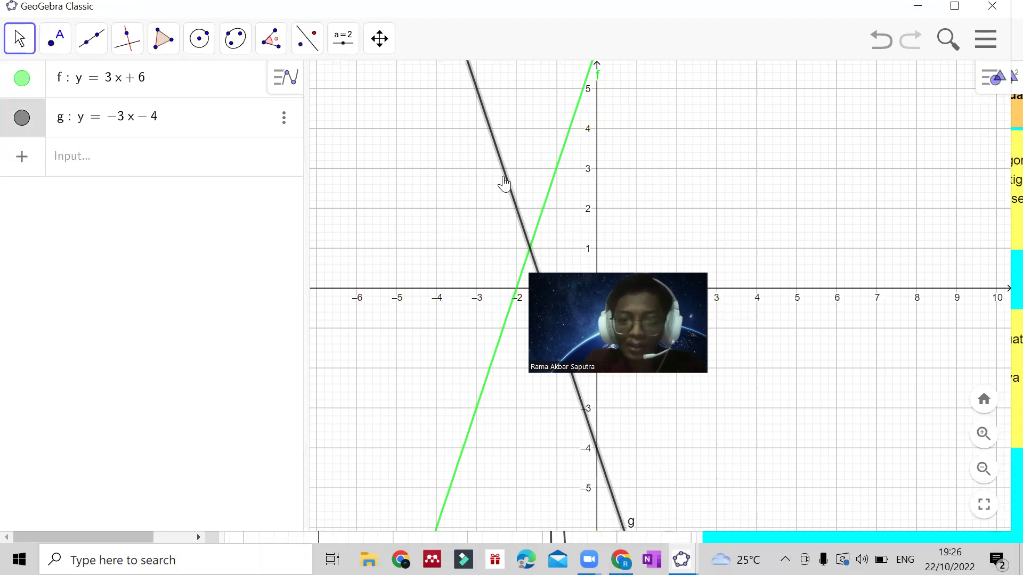
- Try several colours on the line y = -3x - 4, including blue (#3333FF), and settle on purple (#800080)
right_click(504, 177)
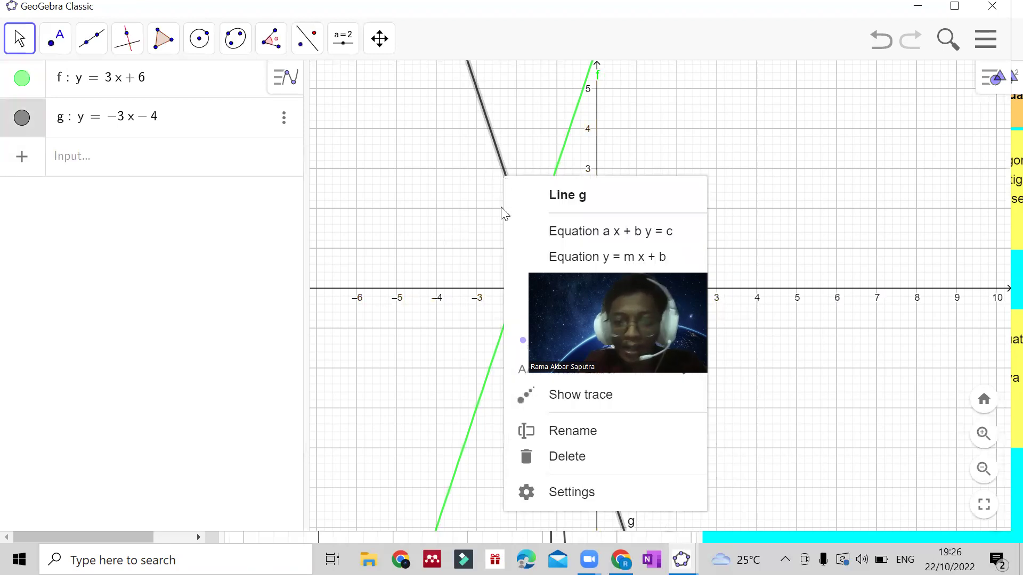
left_click(586, 493)
left_click(777, 77)
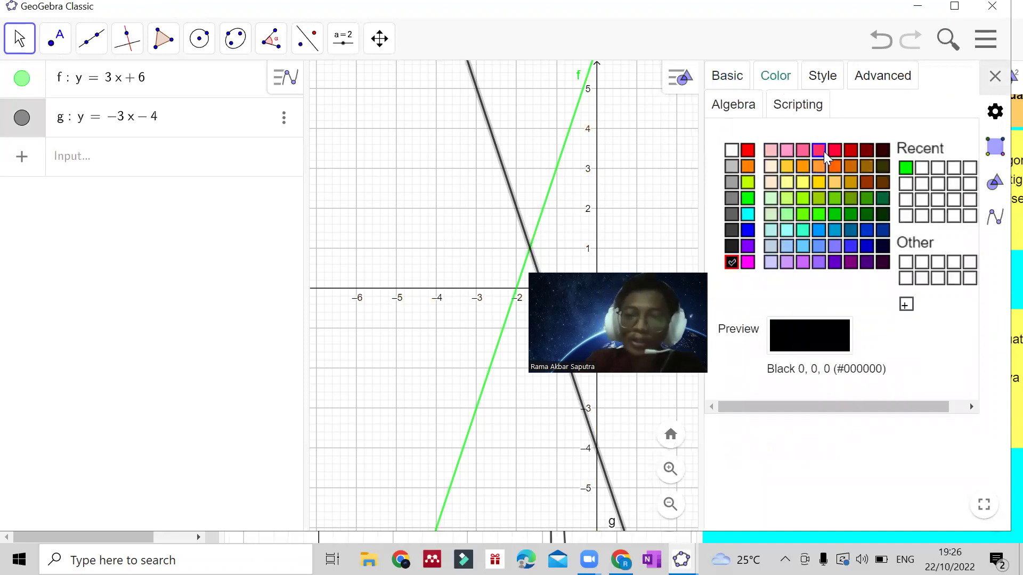
left_click(819, 198)
left_click(819, 228)
left_click(850, 247)
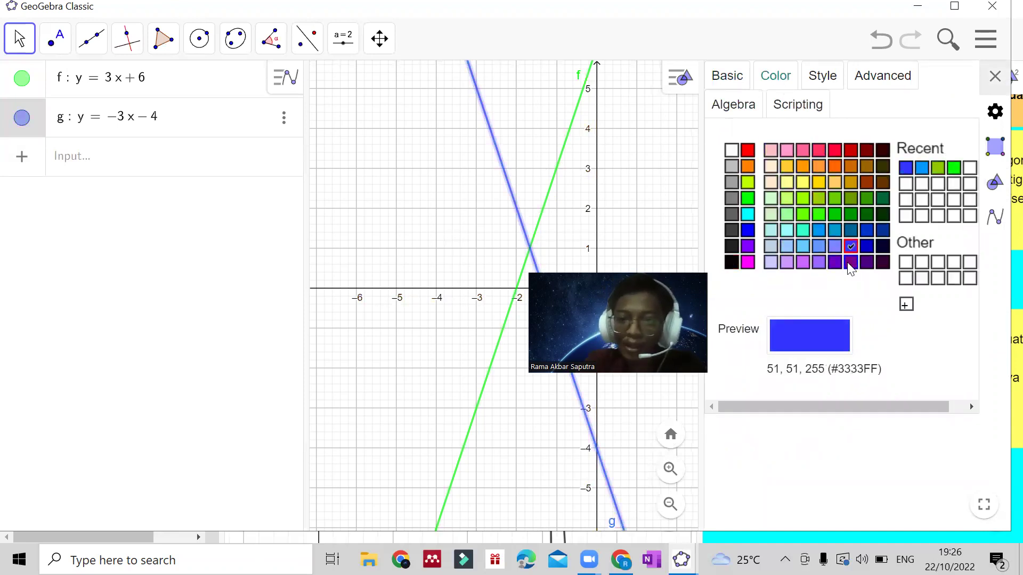
left_click(851, 263)
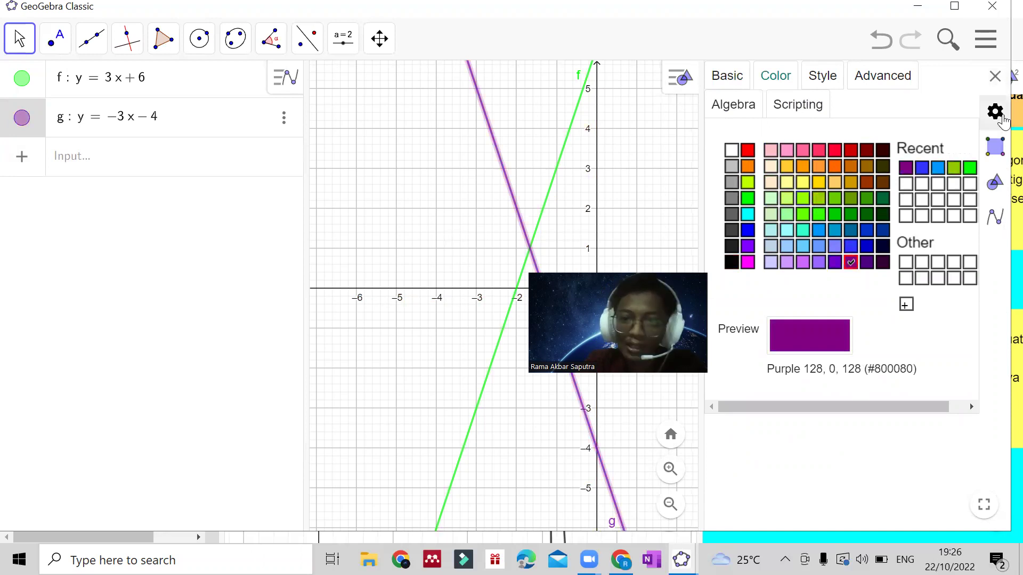
- Plot the quadratic function y = 2x^2 as a new algebraic entry
left_click(981, 80)
left_click(206, 172)
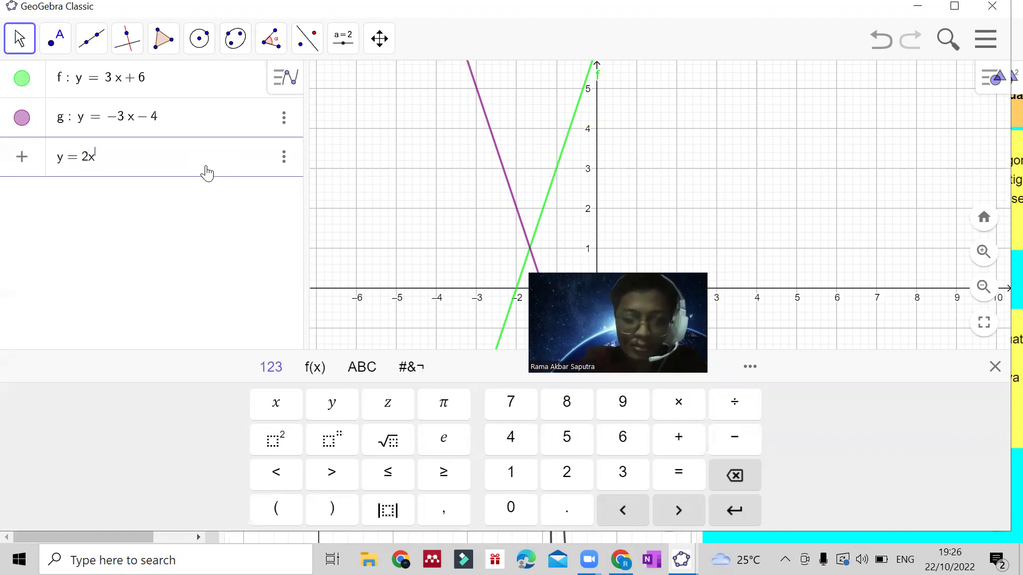
type("^2")
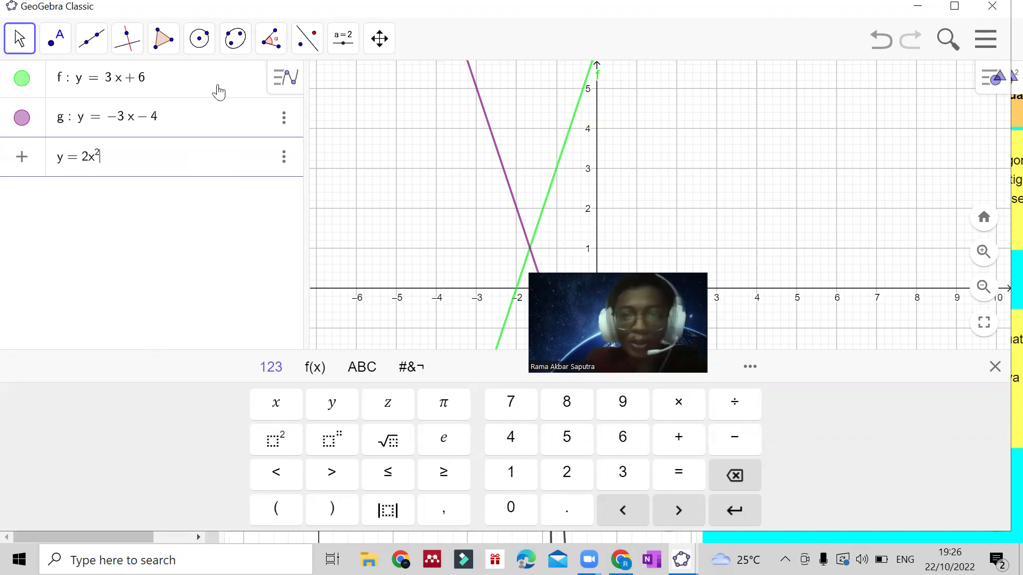
left_click(343, 39)
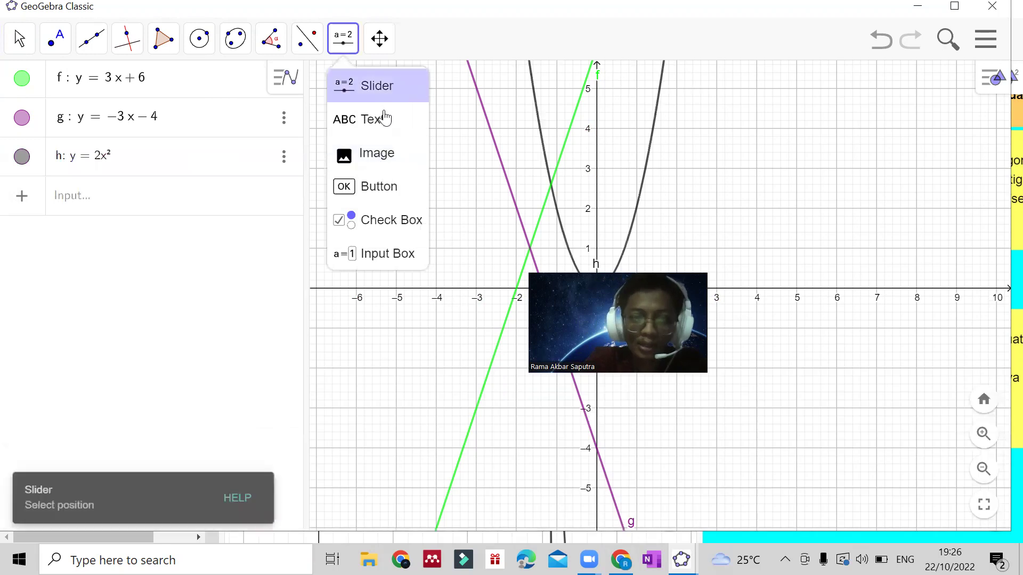
left_click(367, 117)
left_click(731, 162)
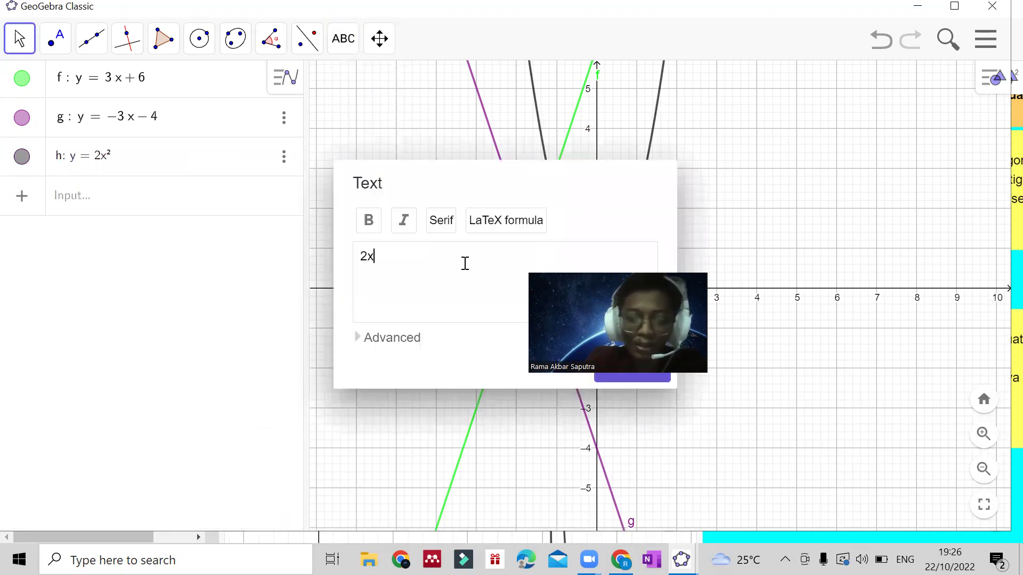
type("2x^2")
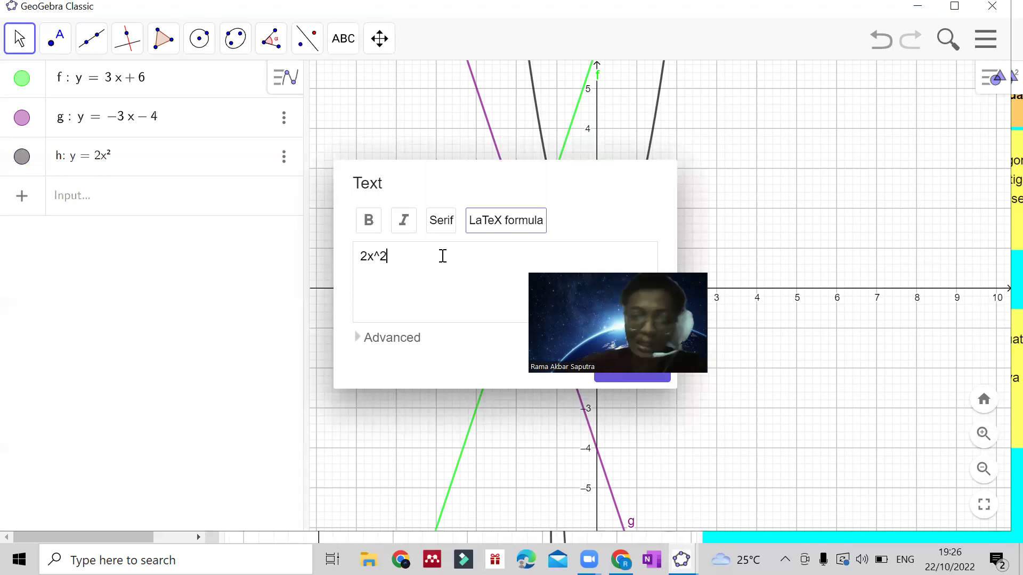
left_click(388, 265)
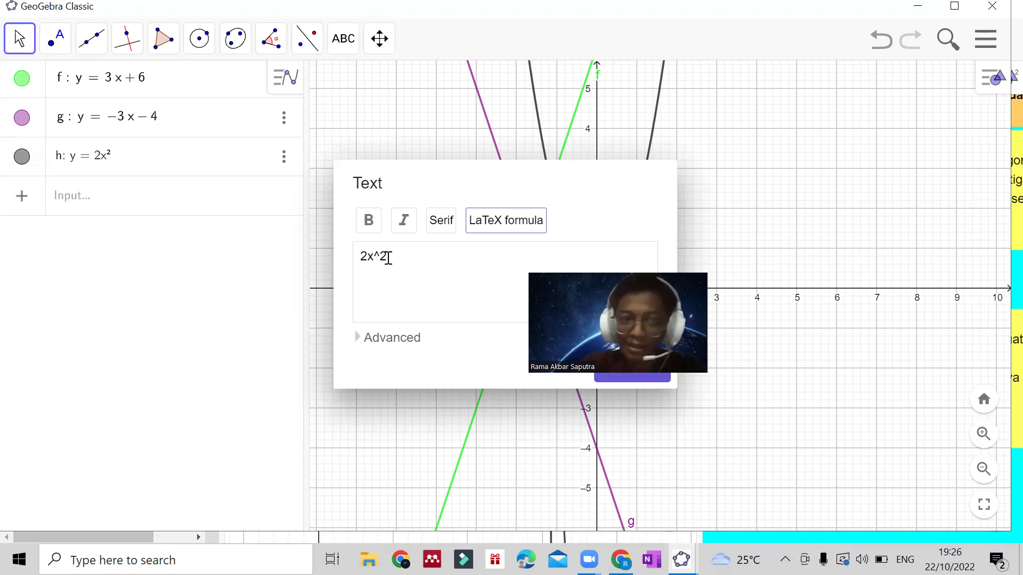
left_click_drag(413, 265, 329, 252)
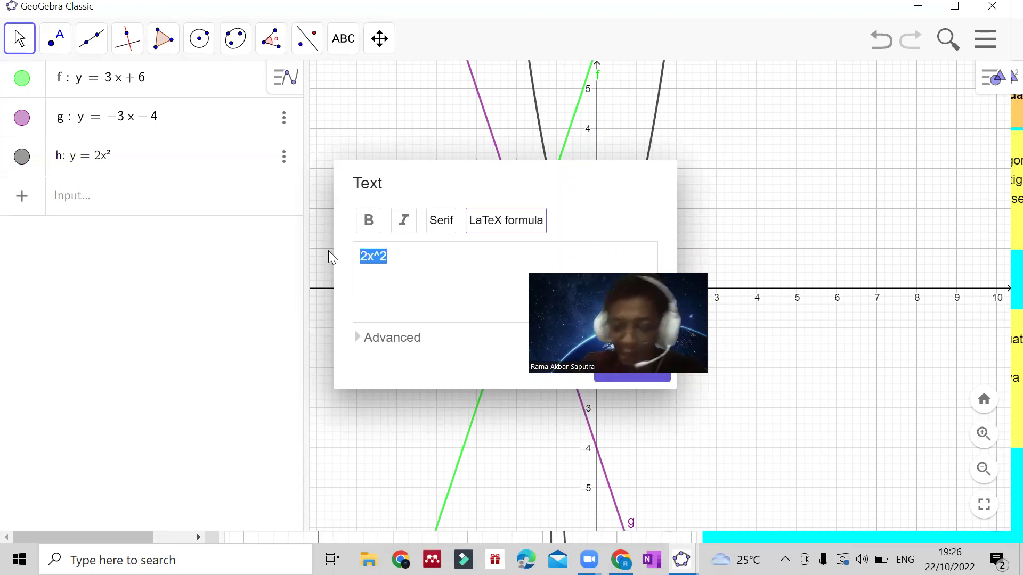
key("BackSpace")
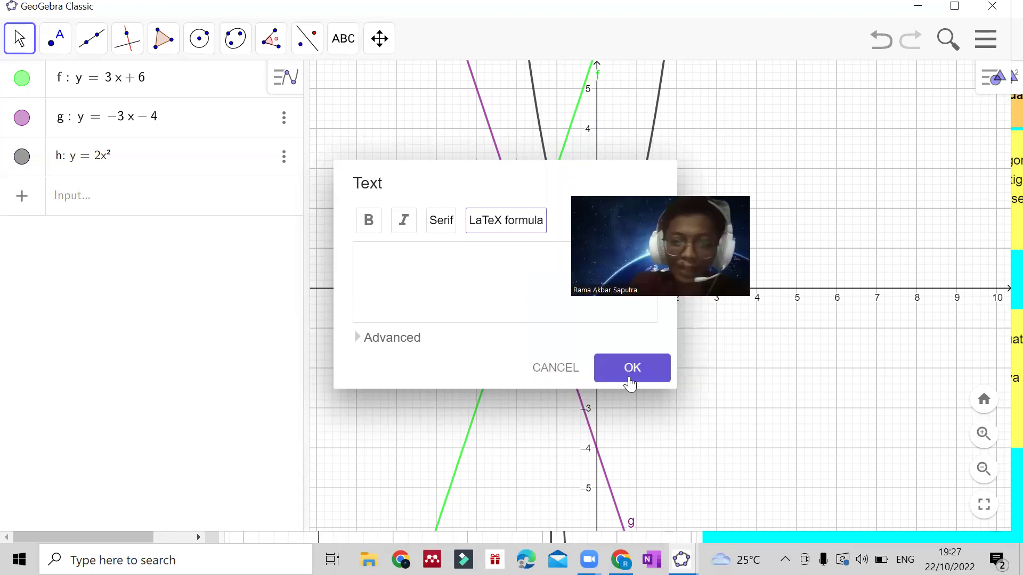
left_click(314, 263)
- Extend the quadratic function to y = 2x^2 + 3x
left_click(159, 163)
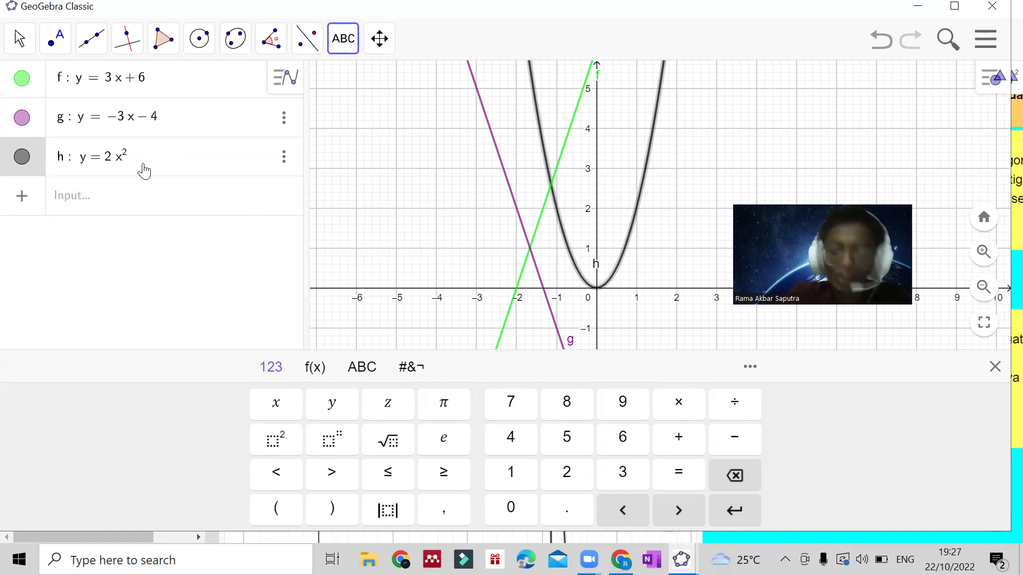
type("+ ")
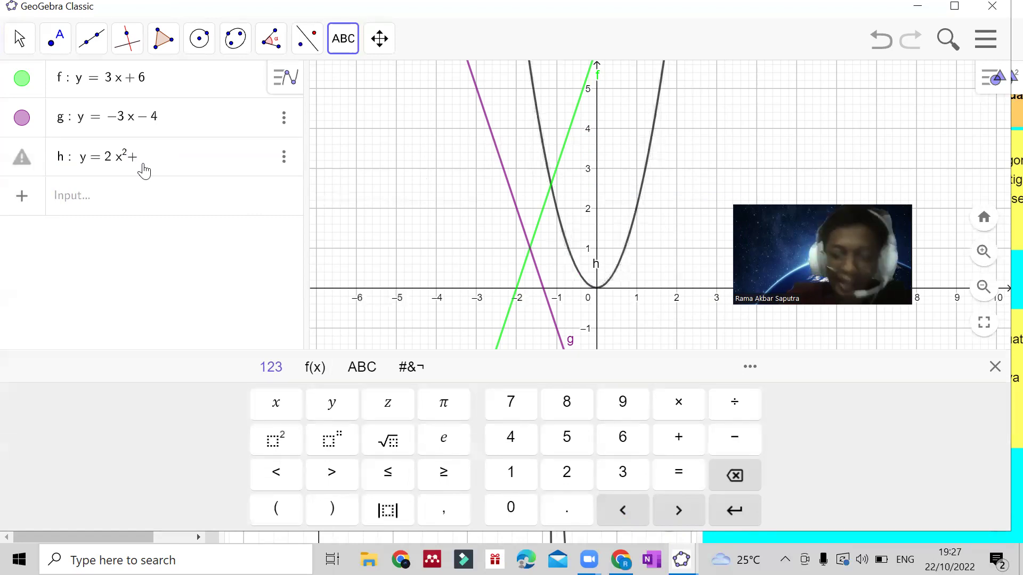
type("3x")
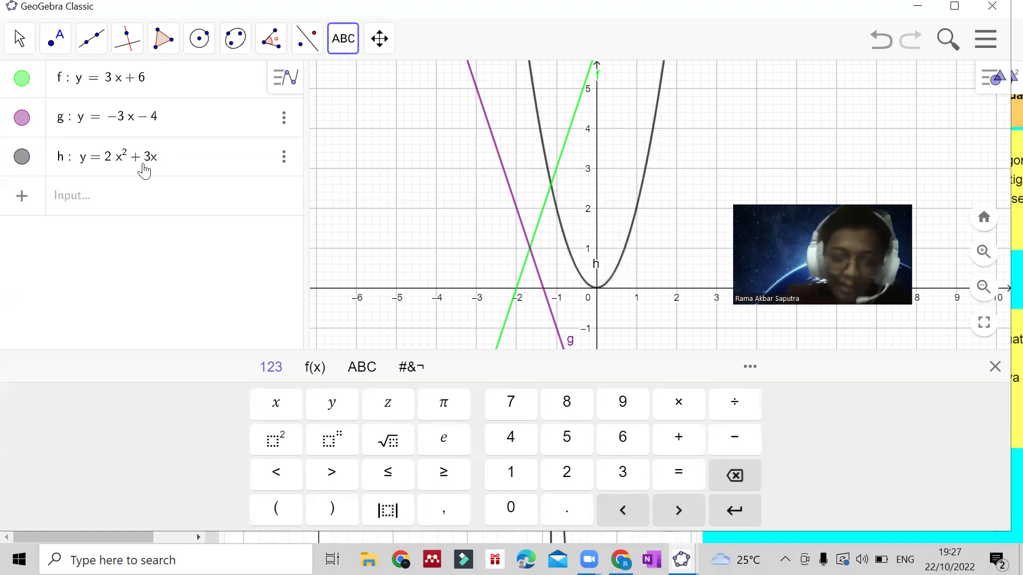
key("Return")
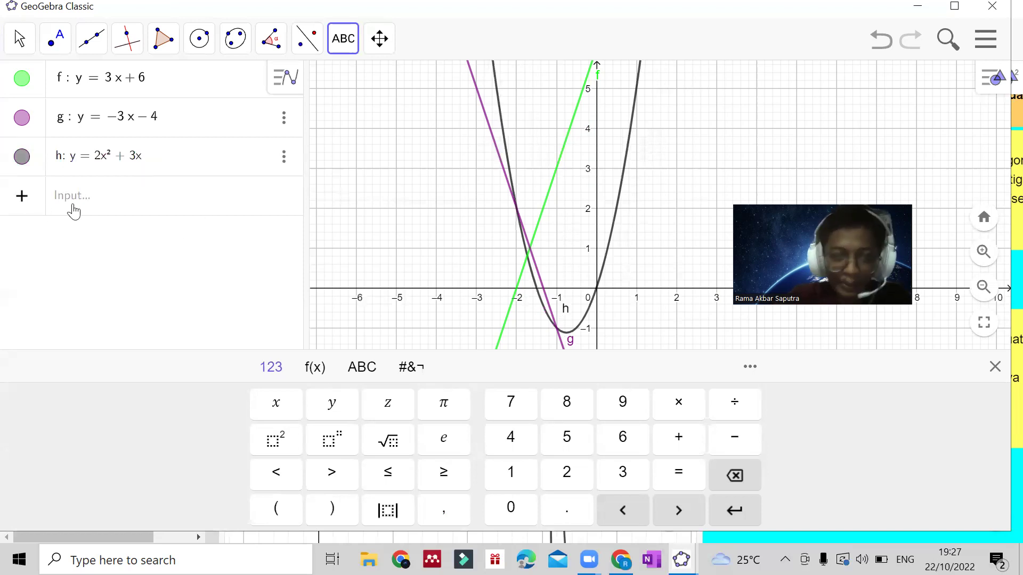
left_click(120, 203)
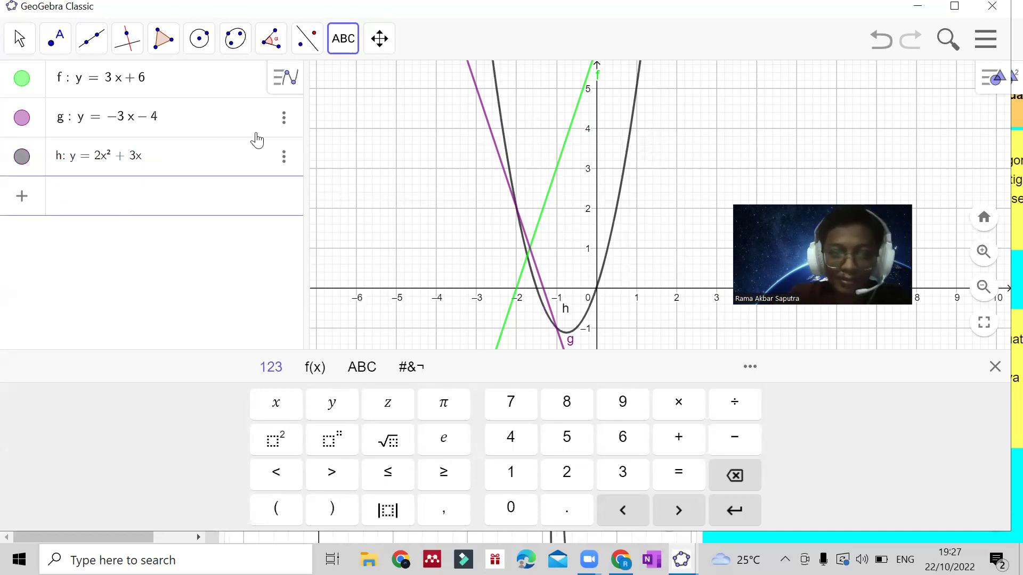
- Hide the lines y = -3x - 4 and y = 3x + 6 in the graph
left_click(284, 118)
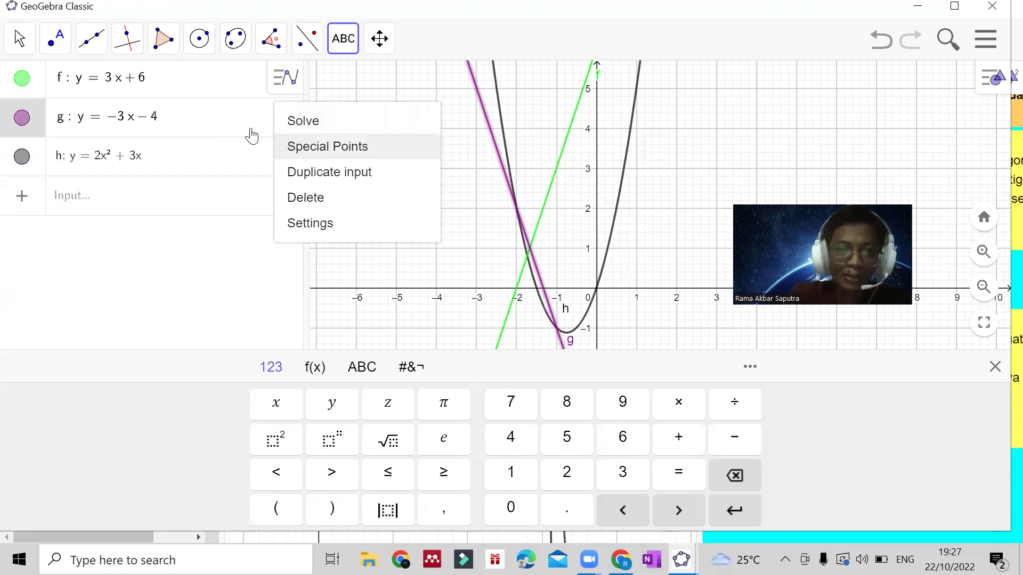
right_click(136, 123)
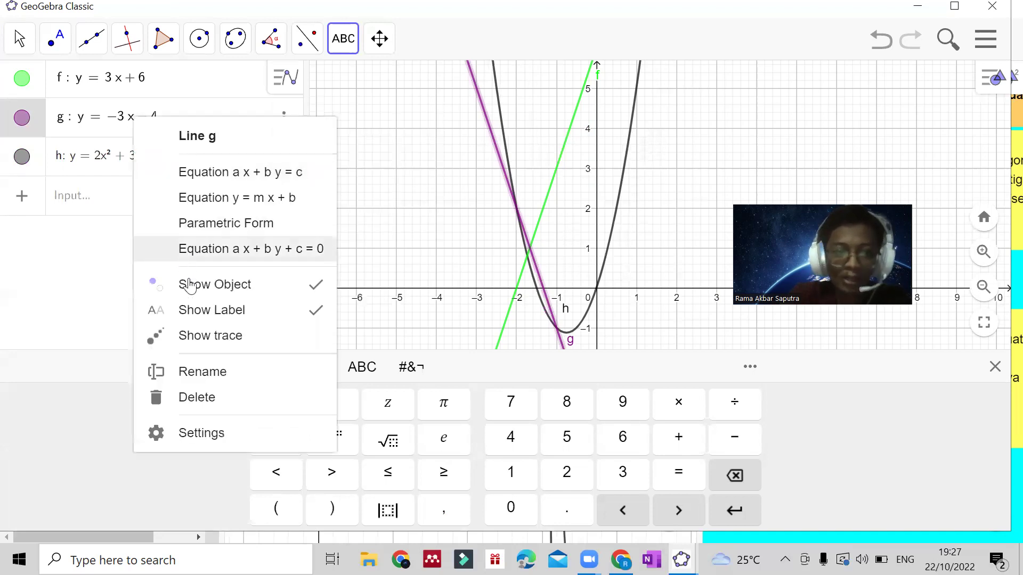
left_click(220, 288)
right_click(159, 76)
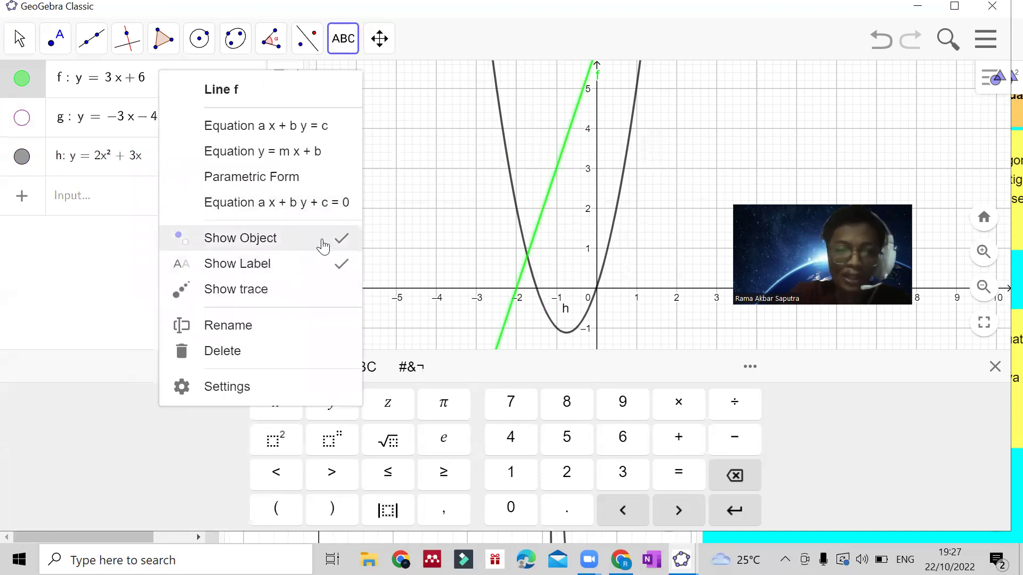
left_click(349, 241)
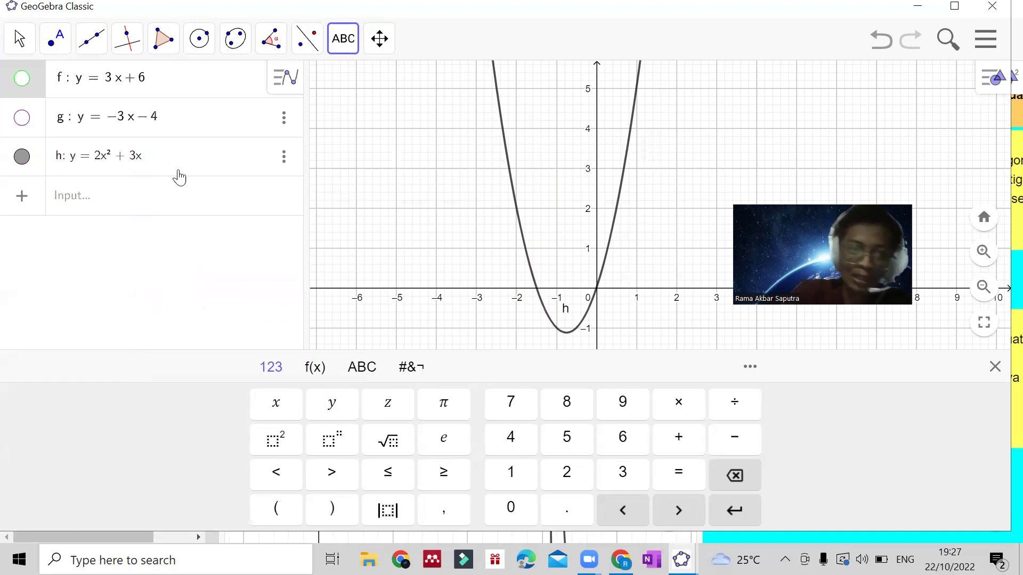
- Plot a second quadratic function, y = -3x^2, and dismiss the on-screen keyboard
left_click(68, 193)
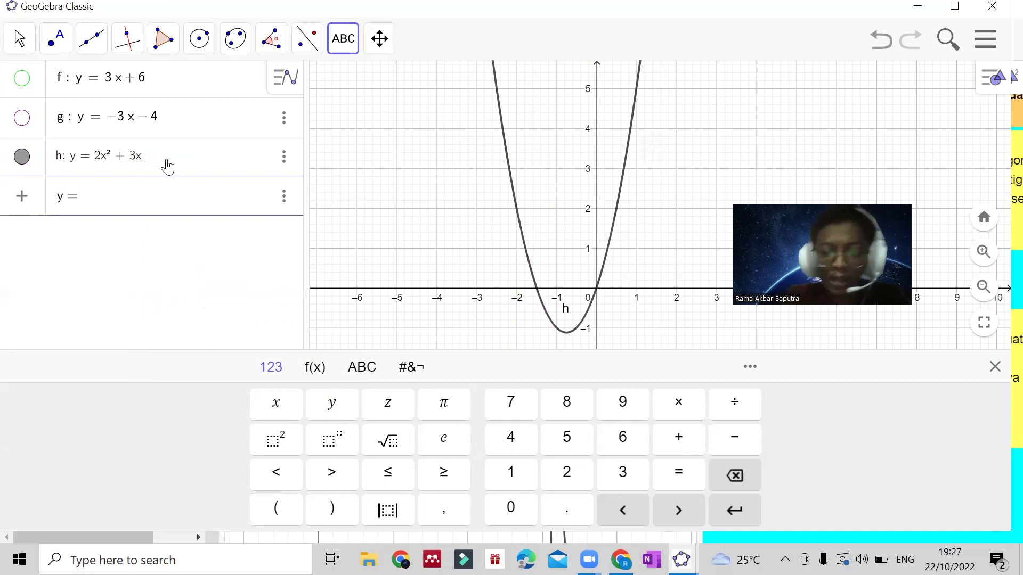
type("-3x^2")
key("Return")
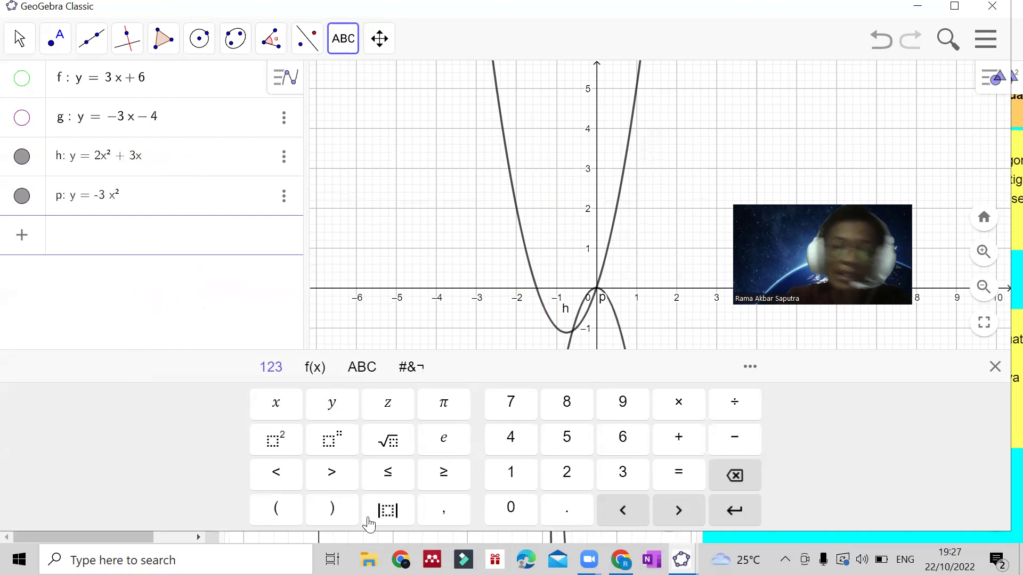
left_click(994, 367)
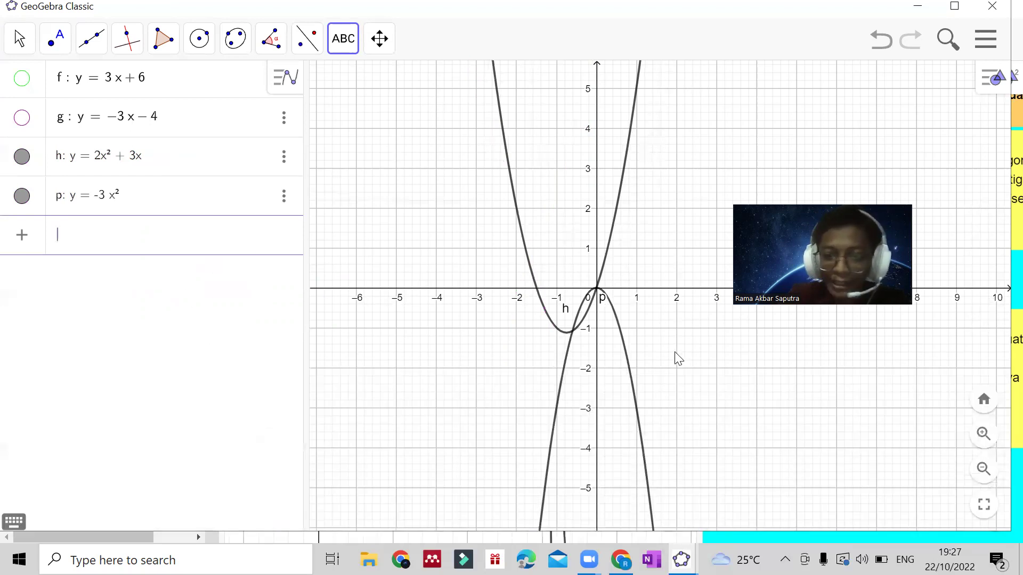
left_click(141, 201)
left_click(117, 235)
left_click(118, 236)
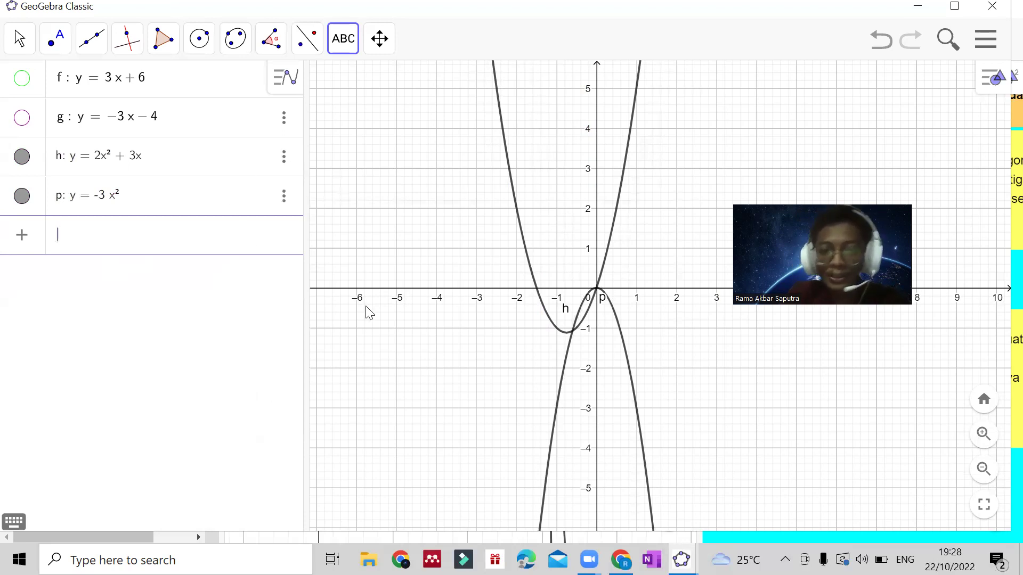
- Hide the parabolas y = 2x^2 + 3x and y = -3x^2 in the graph
left_click(290, 164)
left_click(21, 157)
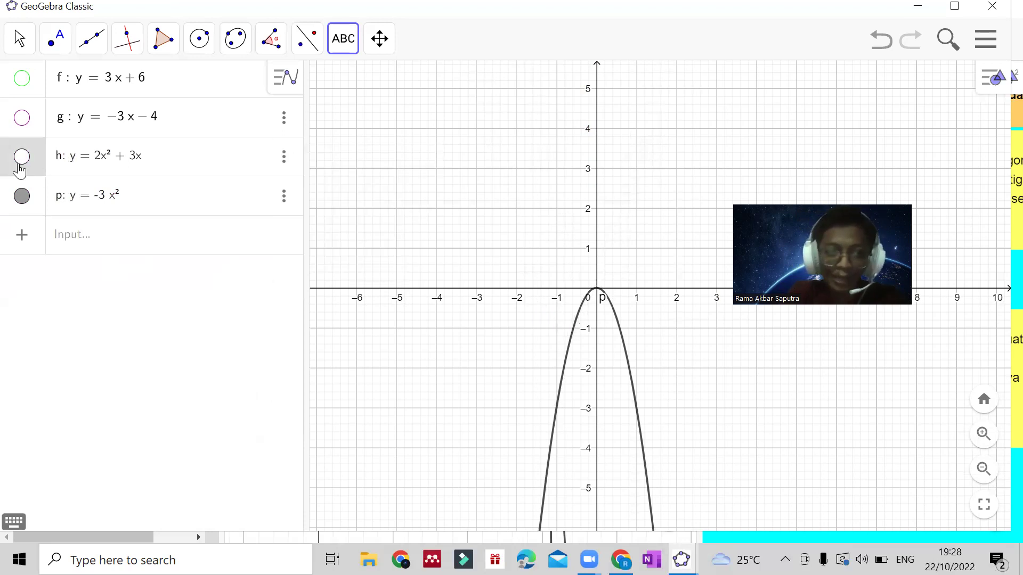
left_click(24, 197)
left_click(554, 367)
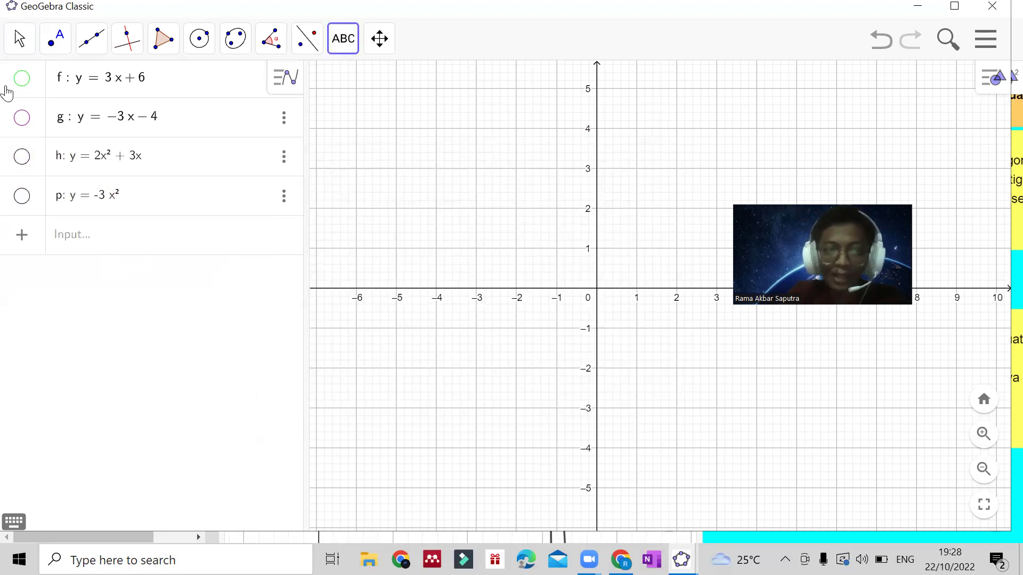
- Toggle the visibility of the two parabolas in turn, leaving only y = 2x^2 + 3x shown
left_click(6, 46)
left_click(21, 196)
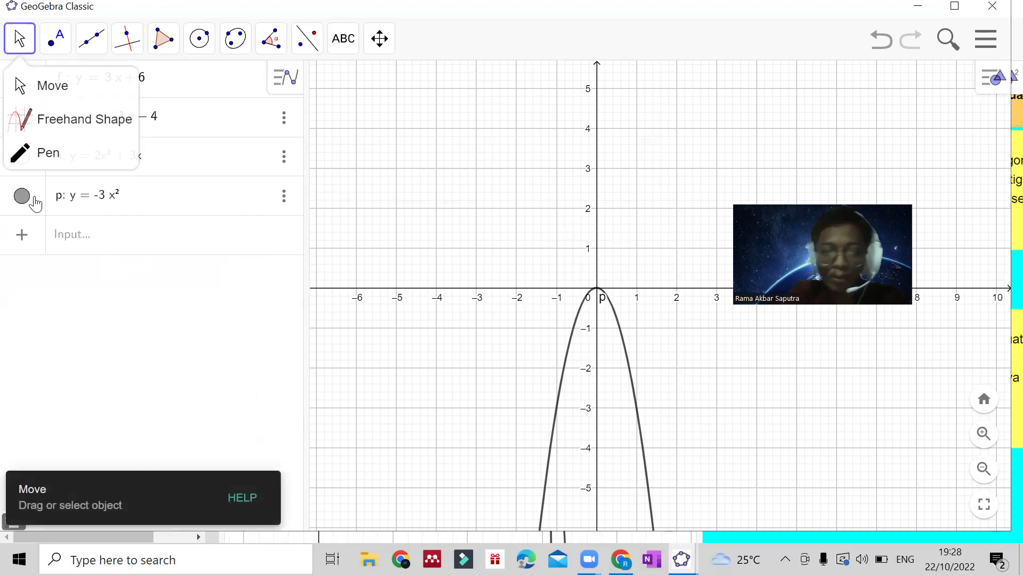
left_click(22, 157)
left_click(22, 157)
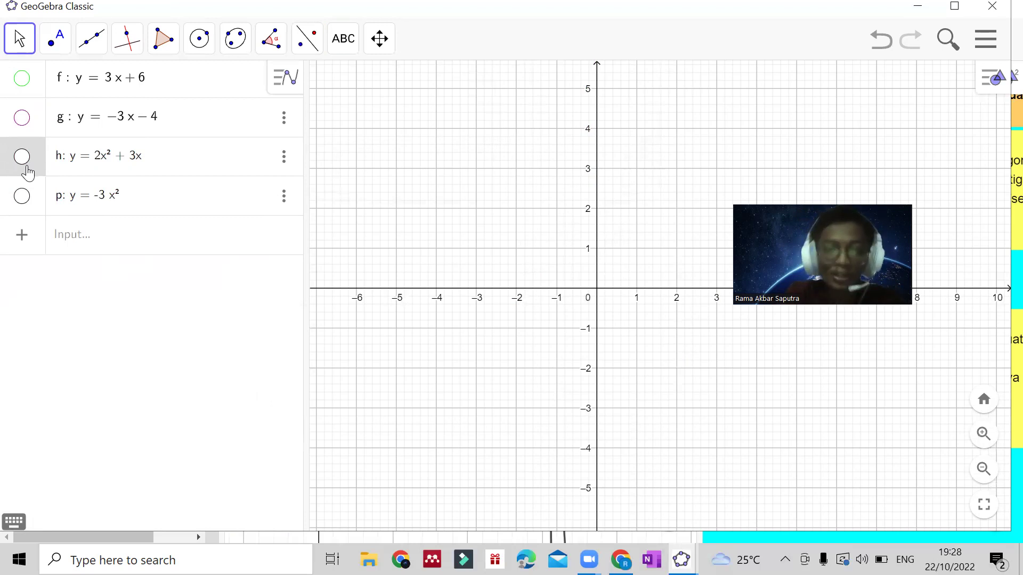
left_click(22, 159)
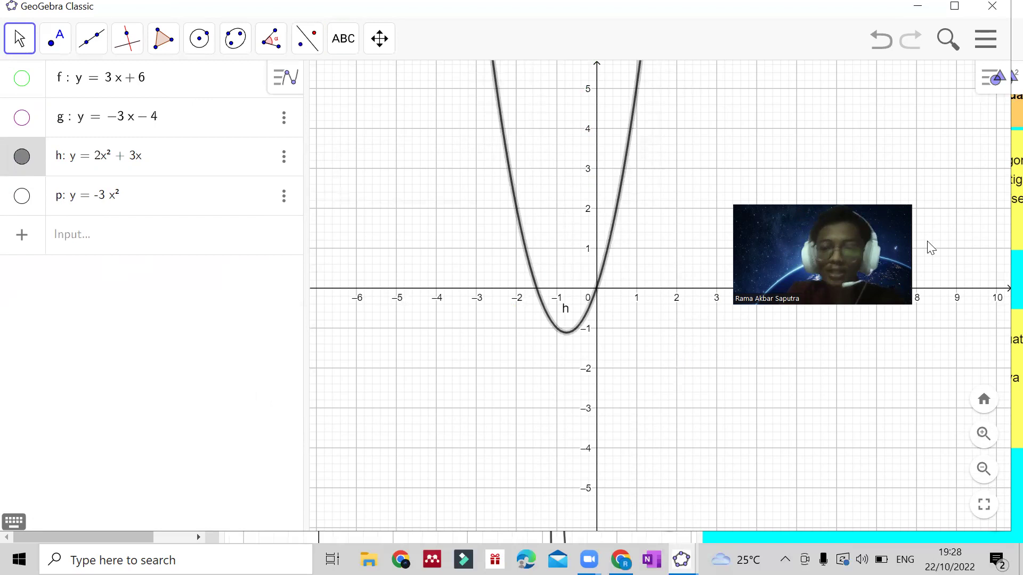
- Minimize the function-plotting window and view the instructions for Aktivitas 3 to 6 in the other GeoGebra window
left_click(914, 9)
left_click_drag(698, 271, 296, 273)
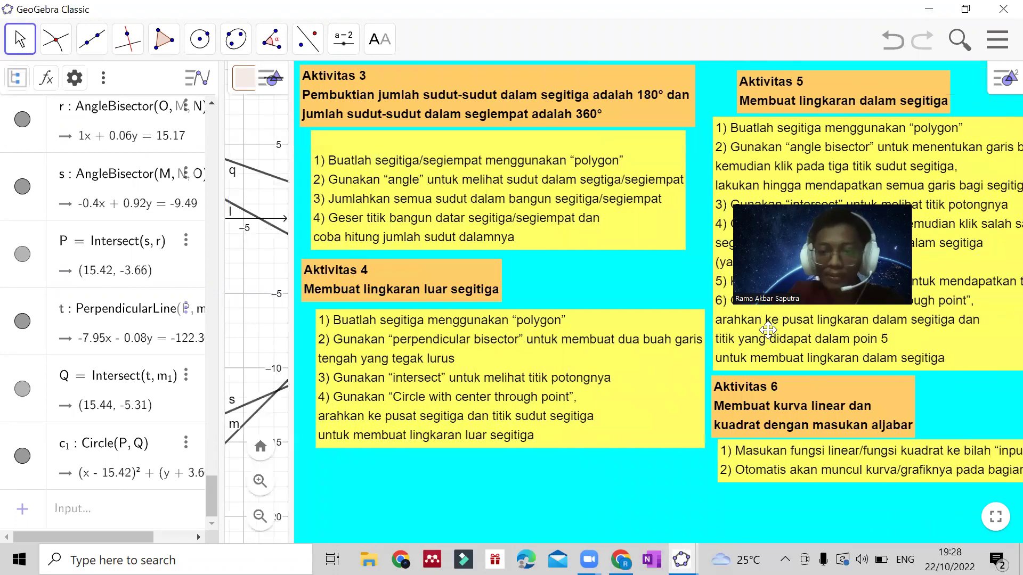
left_click_drag(623, 487, 623, 487)
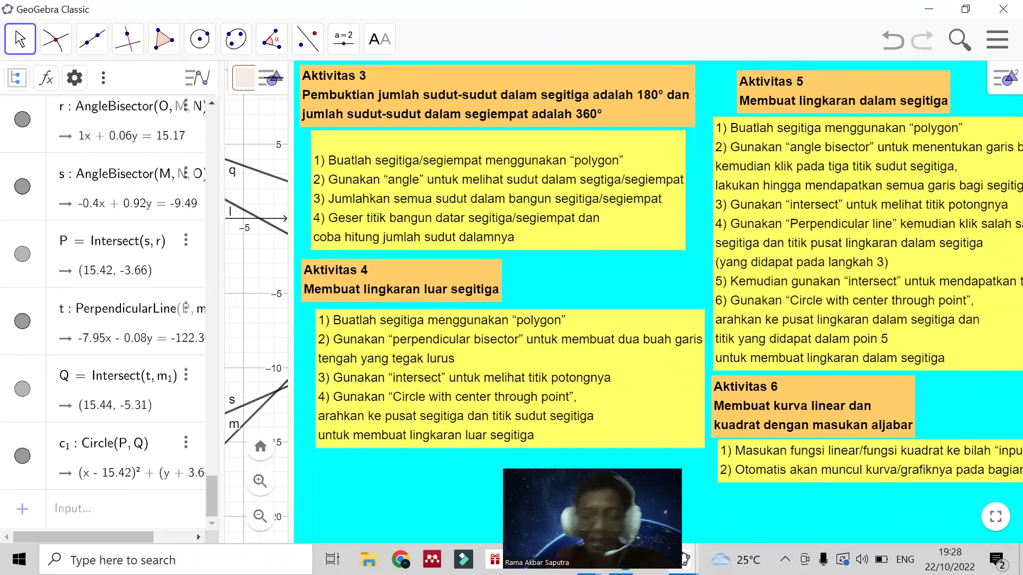